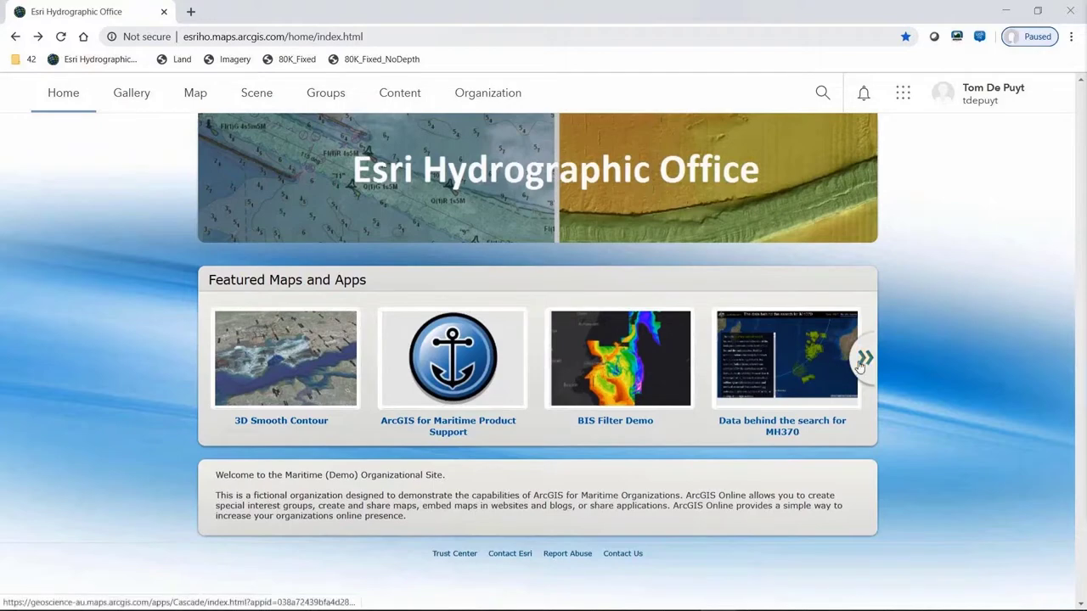
# Page through the Featured Maps and Apps carousel and launch the Maritime Chart Service (ENC) sample app.
pyautogui.click(863, 360)
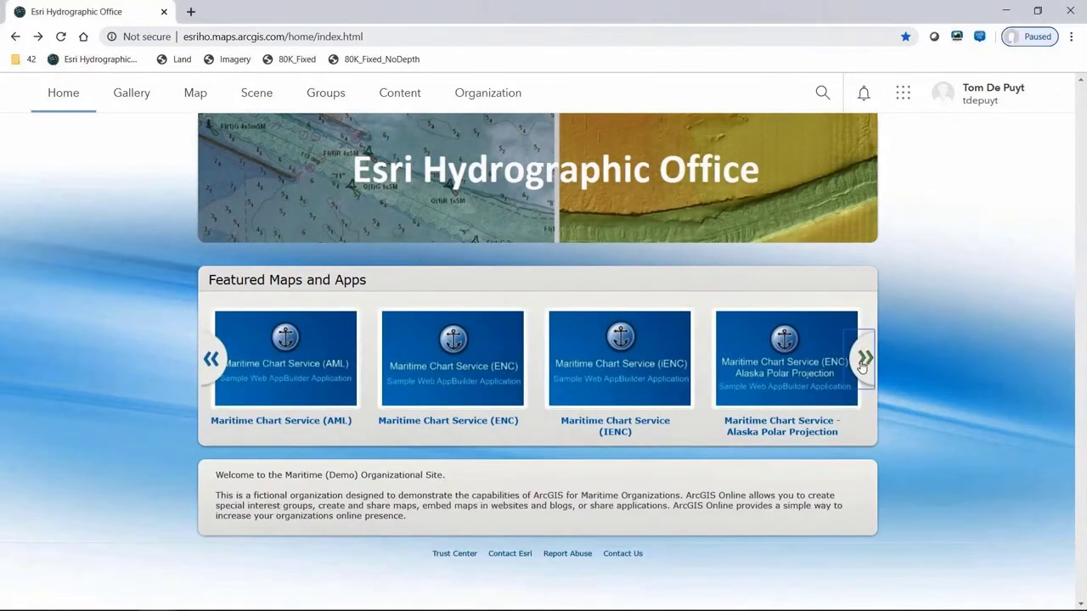
pyautogui.click(863, 360)
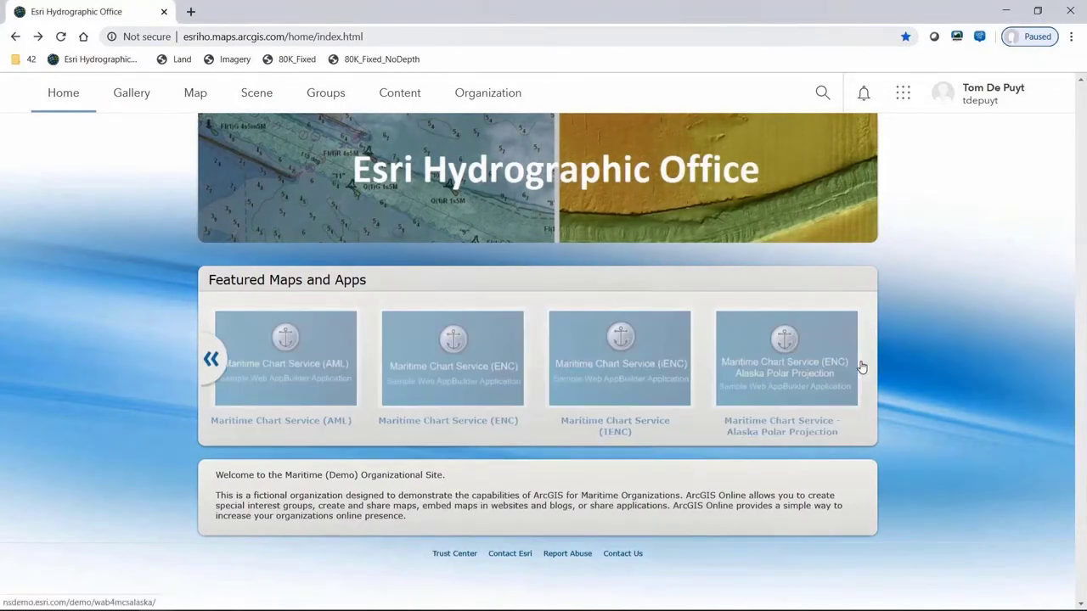
pyautogui.click(210, 360)
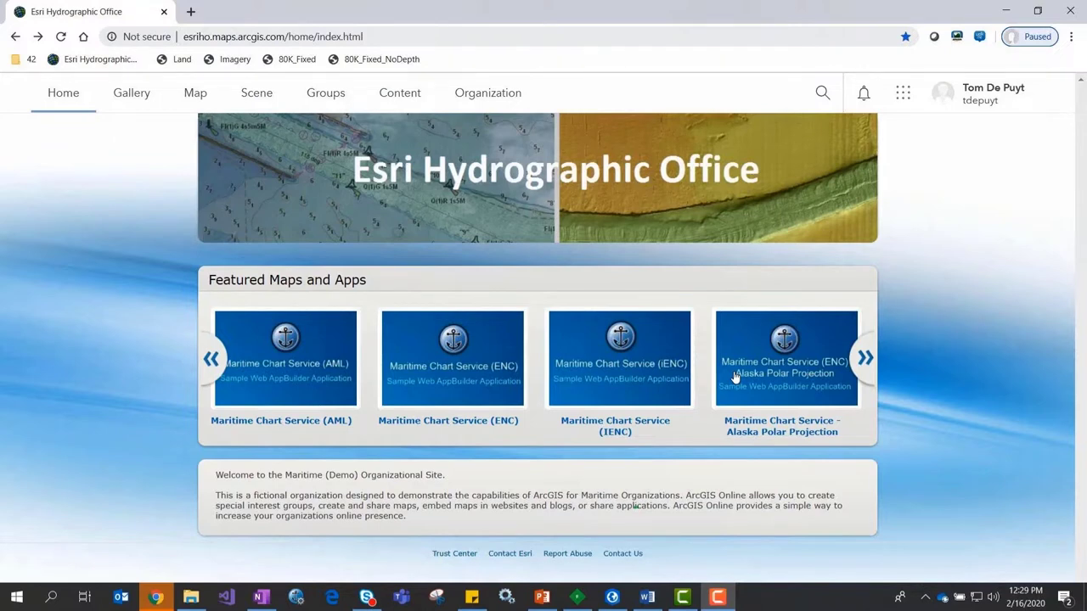
pyautogui.click(456, 379)
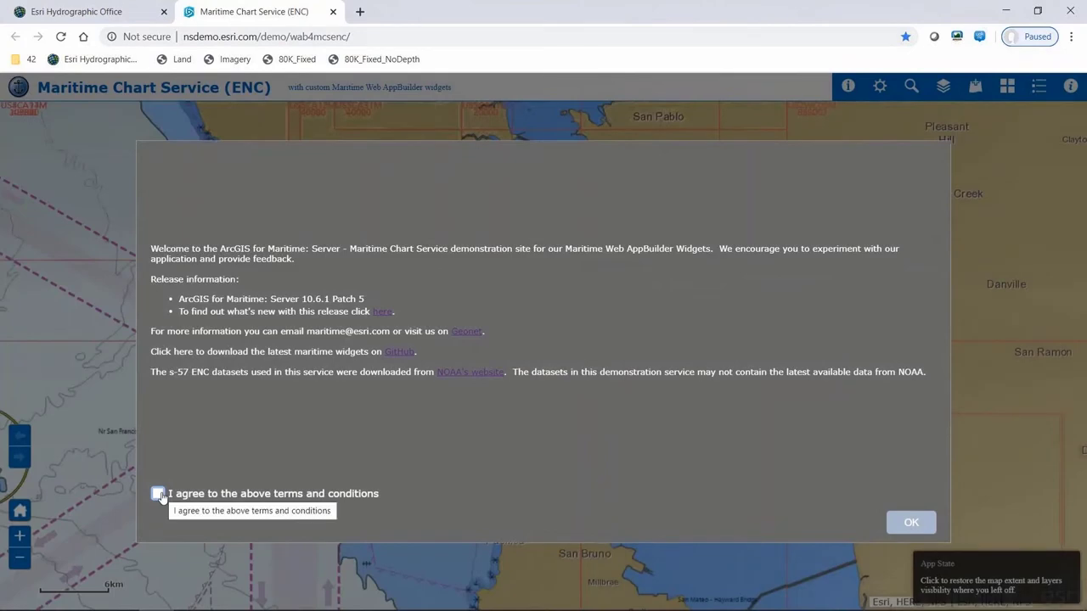
# Agree to the terms and conditions and close the welcome dialog.
pyautogui.click(159, 494)
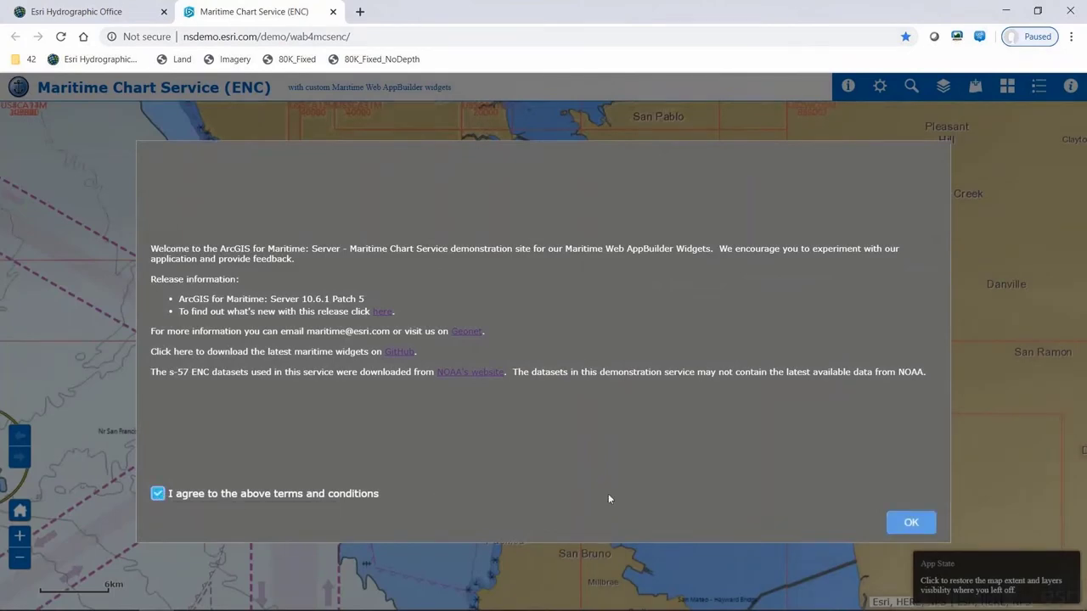
pyautogui.click(930, 523)
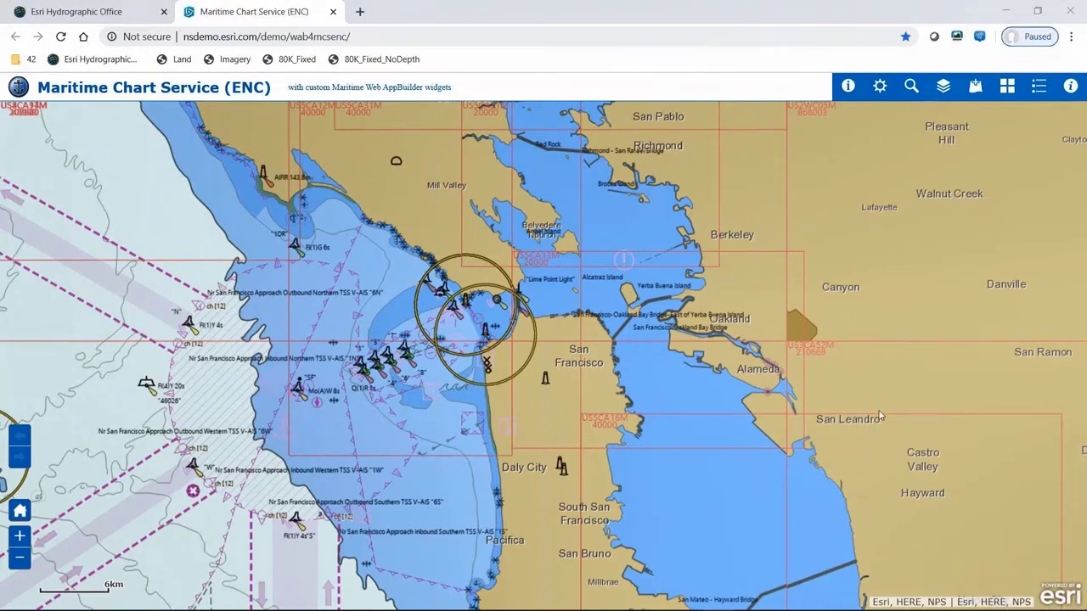
# Cycle through the Identify and Display Properties widgets, ending on the Maritime Search panel.
pyautogui.click(847, 87)
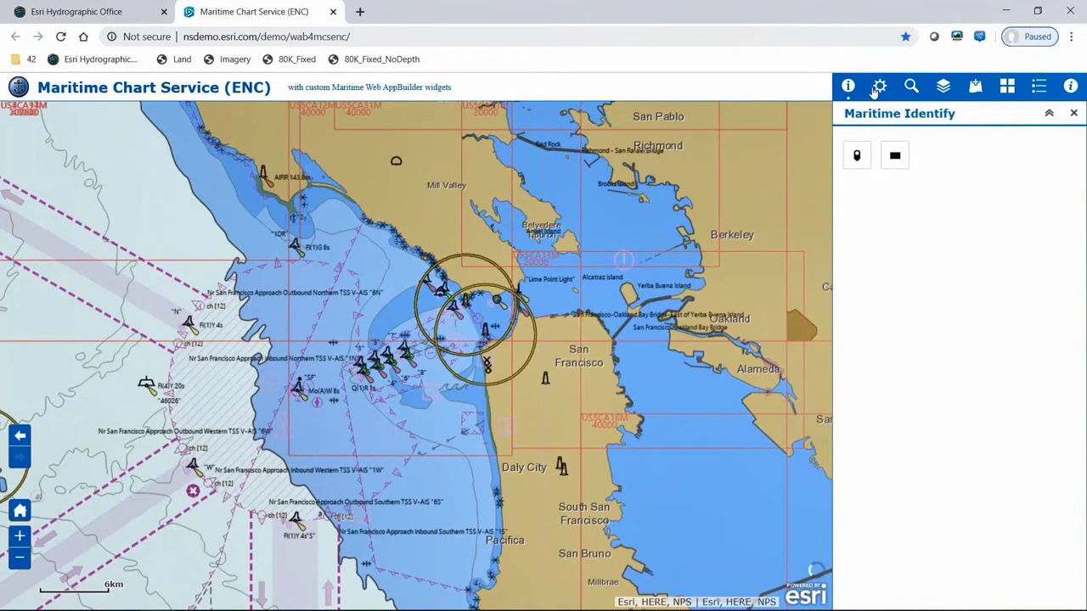
pyautogui.click(881, 87)
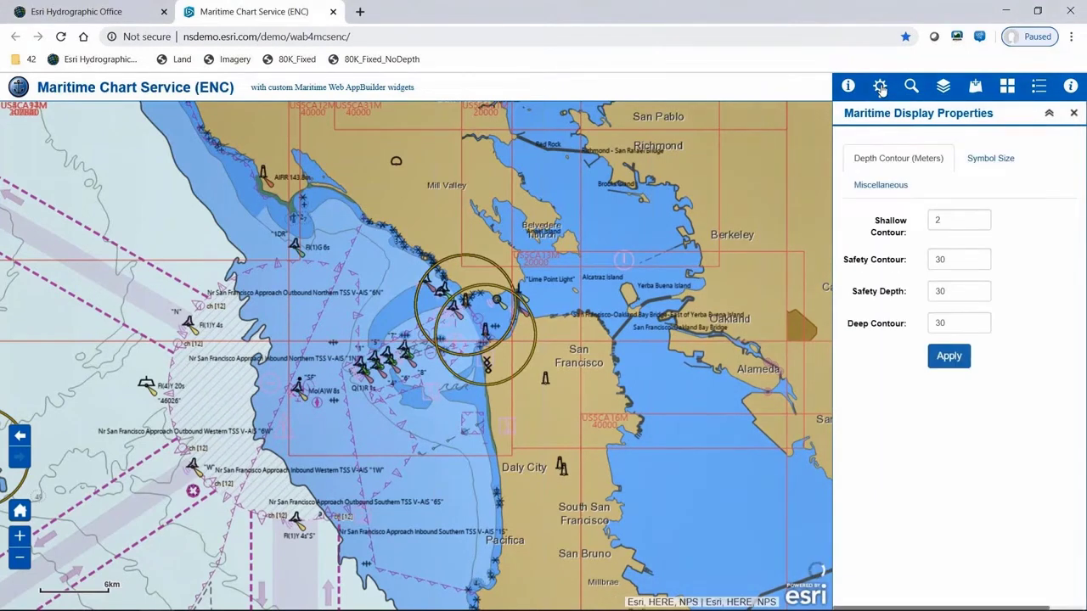
pyautogui.click(910, 86)
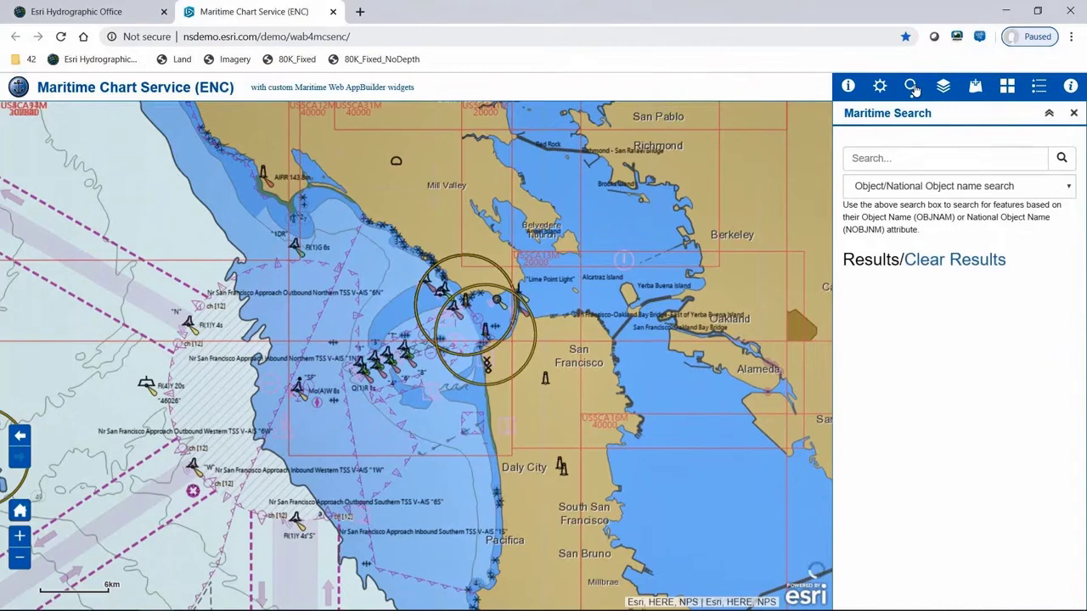
# Search object names for 'alcatraz'.
pyautogui.click(930, 156)
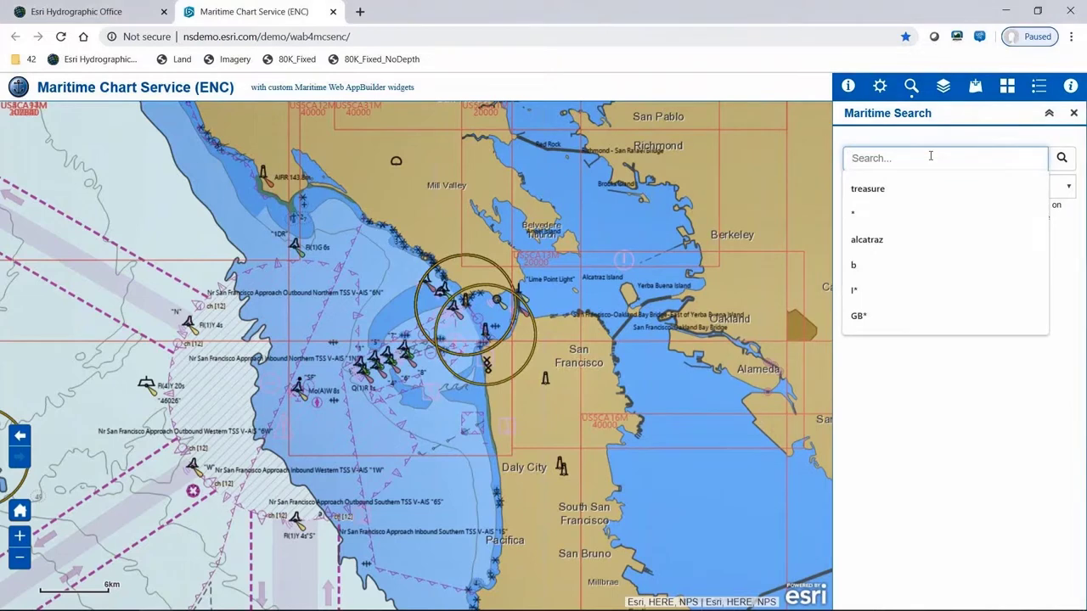
pyautogui.write('al')
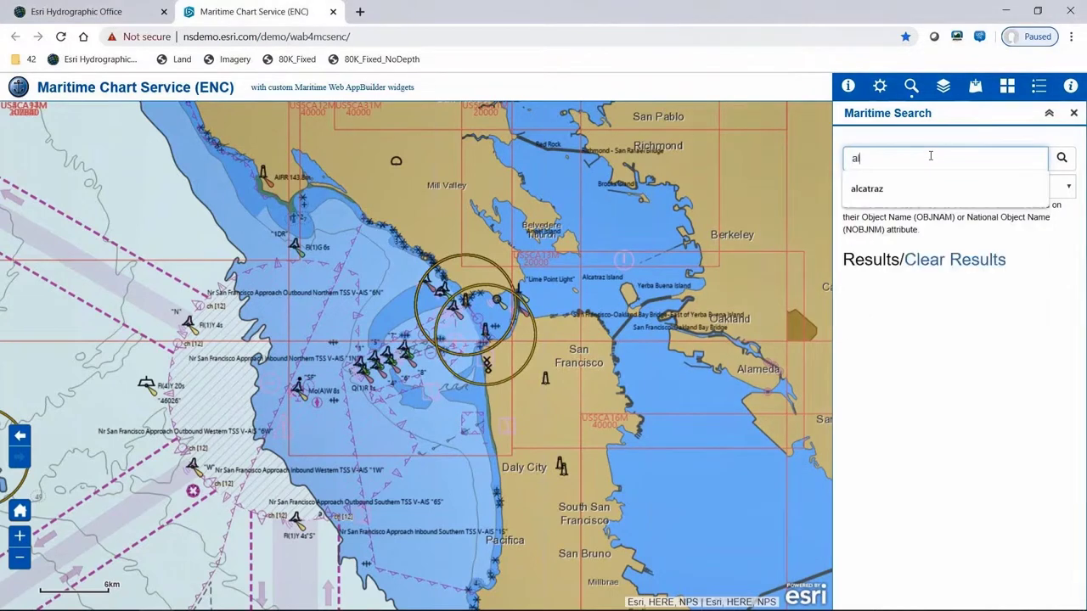
pyautogui.click(907, 186)
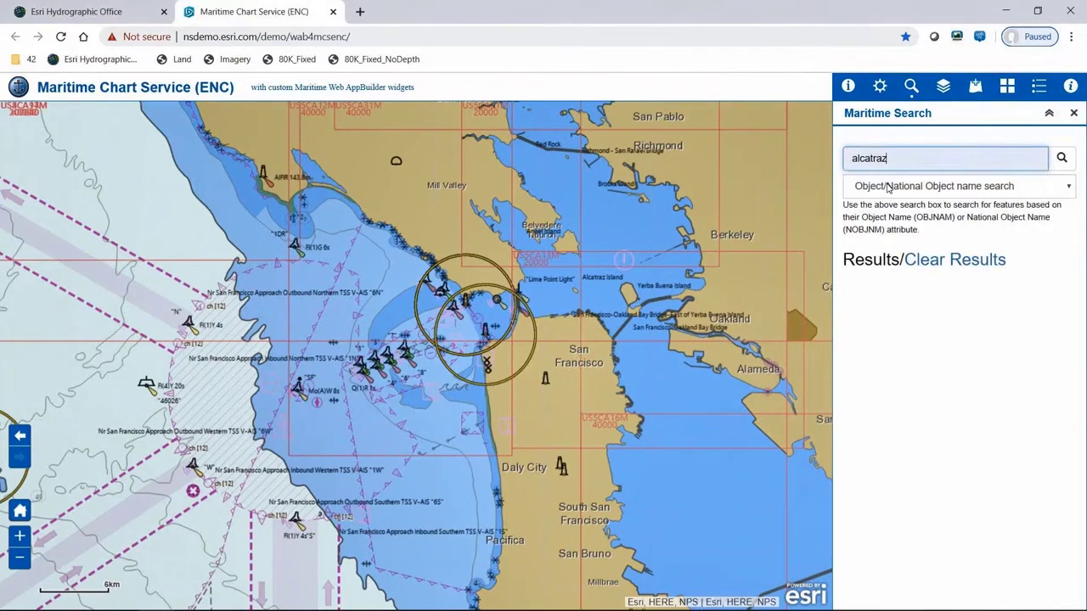
pyautogui.click(1065, 161)
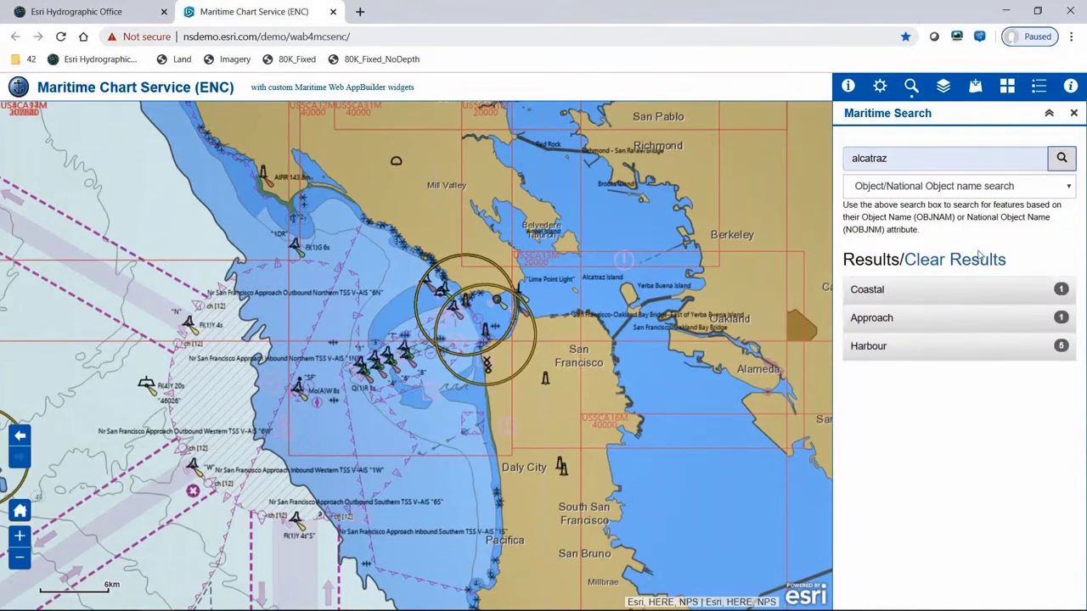
# Zoom the chart to the Alcatraz Island land area under Harbour, then clear the results.
pyautogui.click(947, 348)
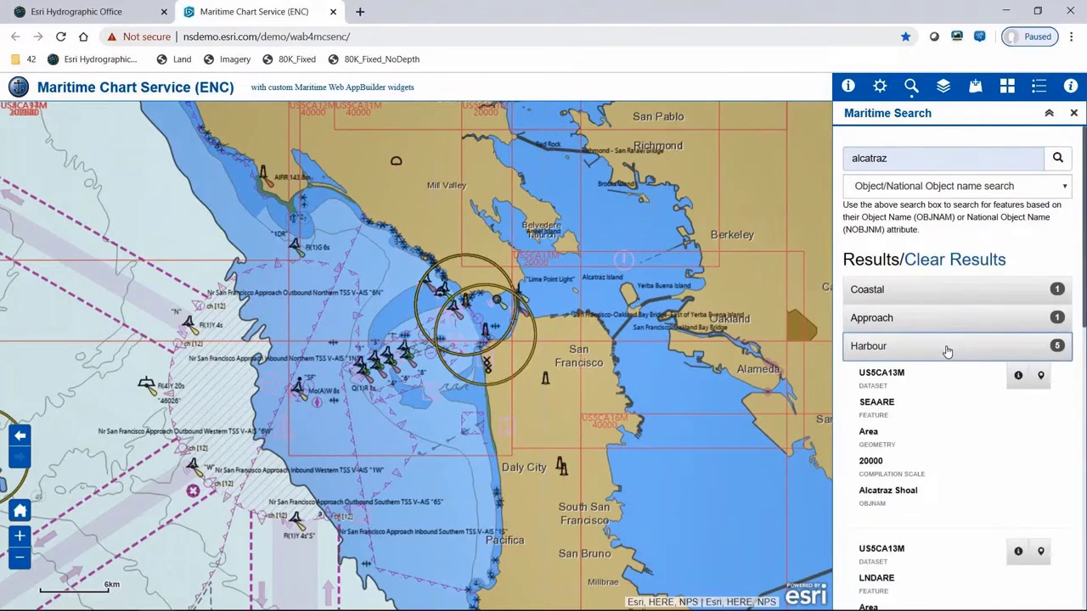
pyautogui.scroll(-3, 953, 404)
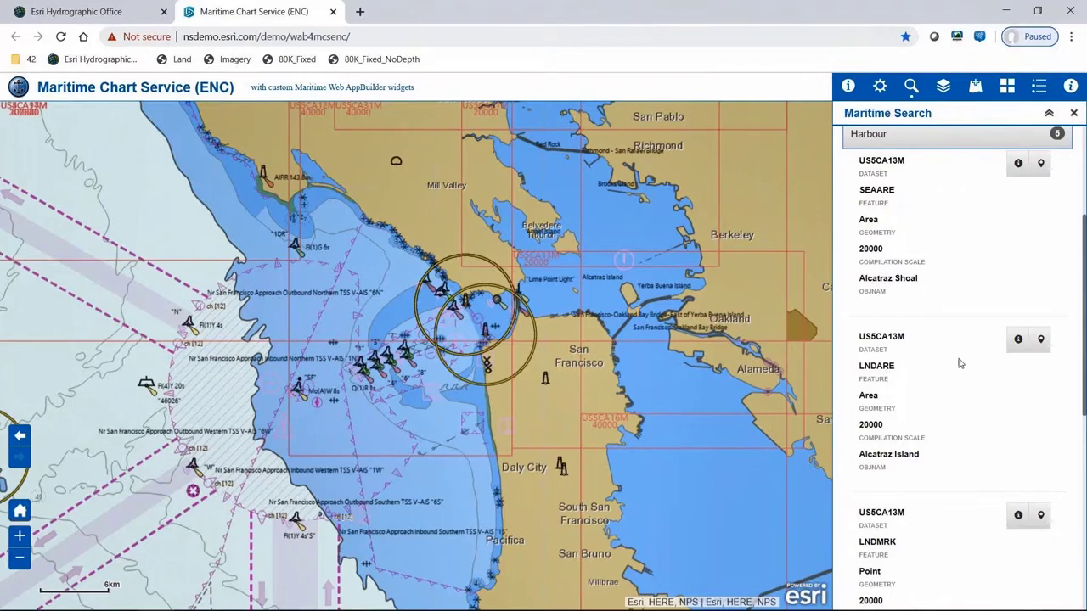
pyautogui.click(1016, 343)
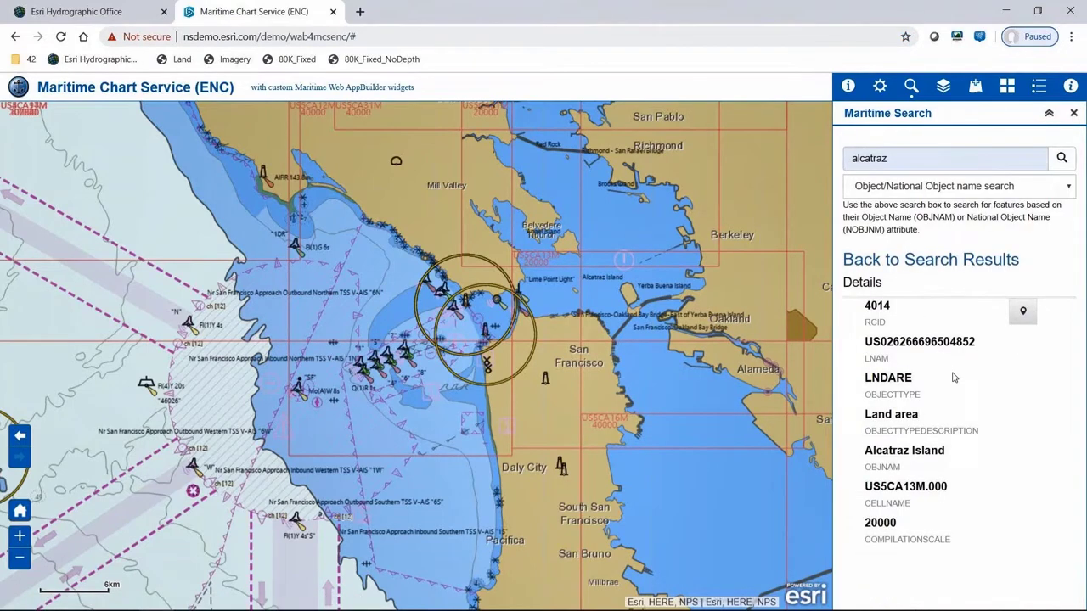
pyautogui.click(1022, 314)
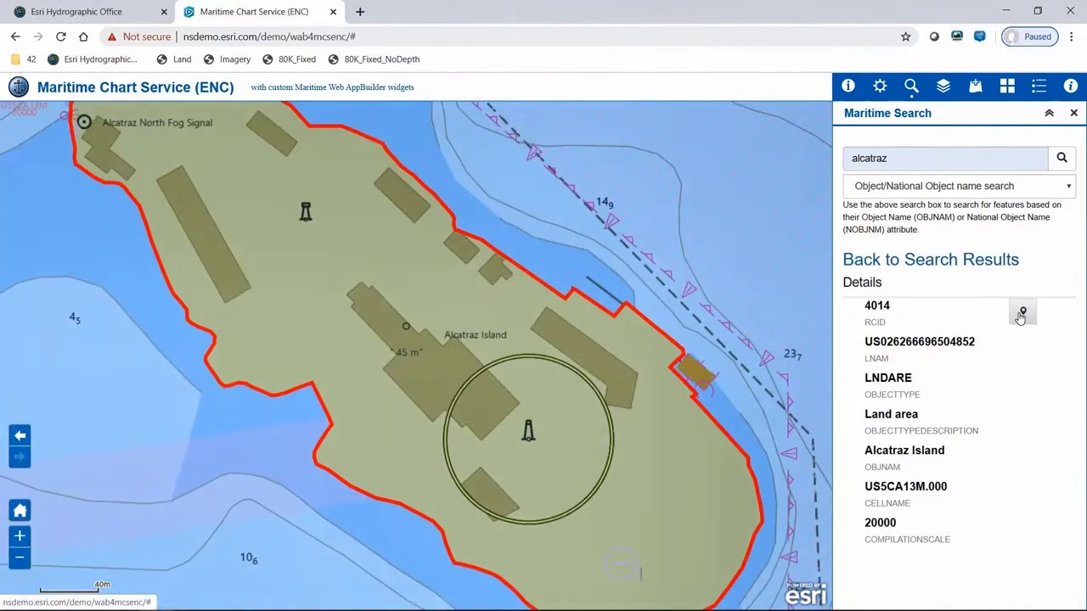
pyautogui.click(962, 268)
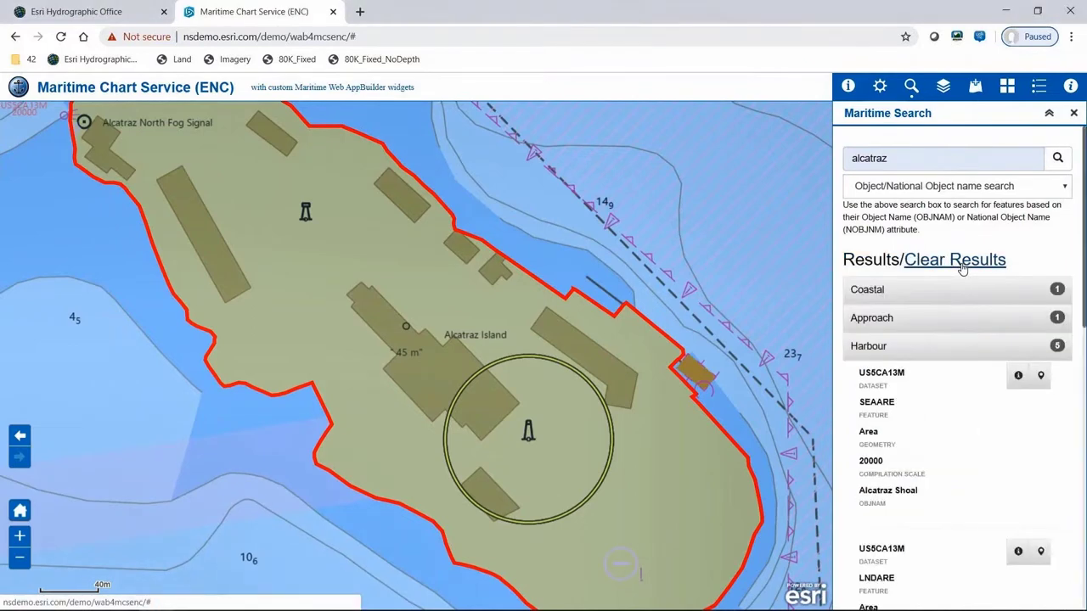
pyautogui.click(962, 269)
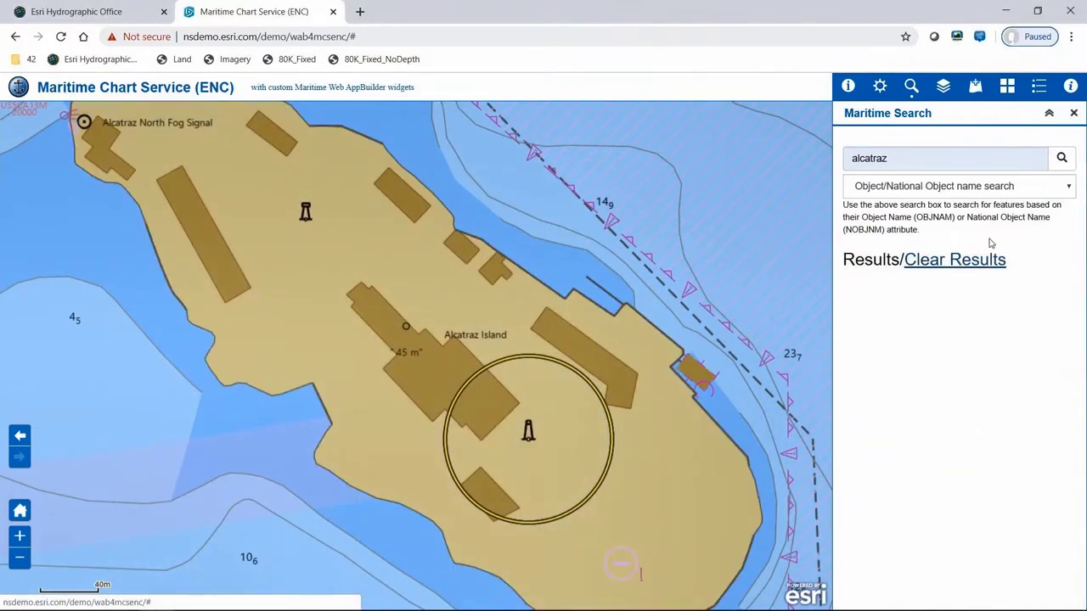
# Run a '*' dataset name search, review the General cells, then clear the results.
pyautogui.click(1068, 188)
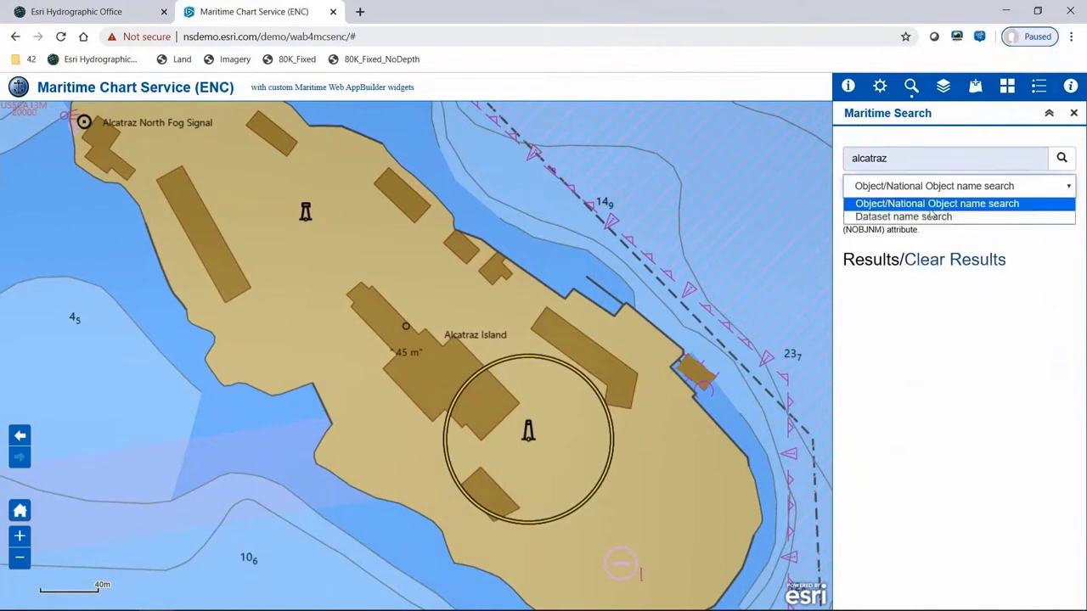
pyautogui.click(928, 219)
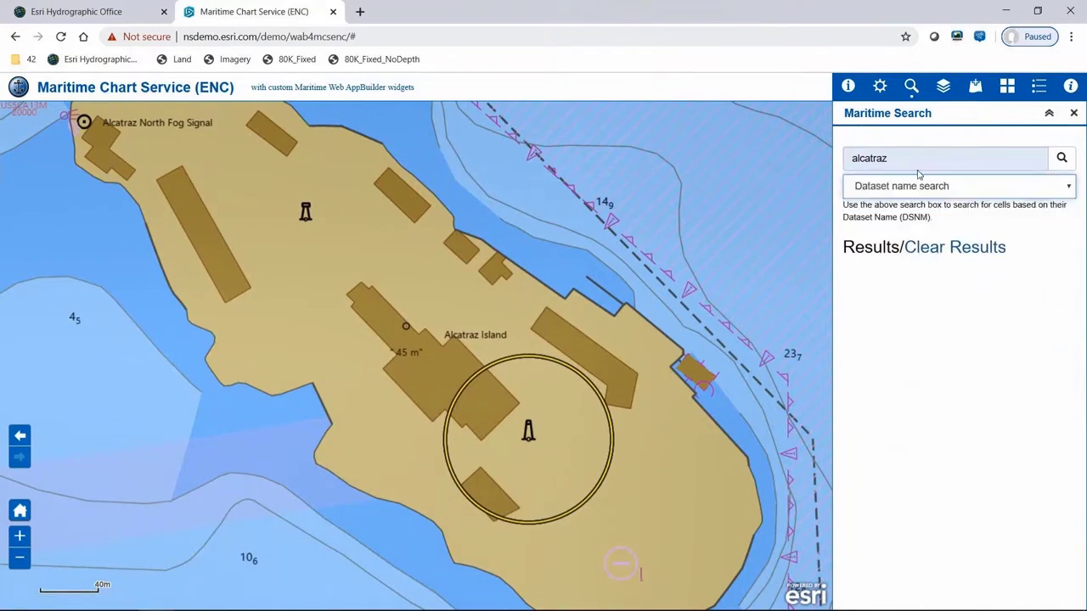
pyautogui.moveTo(917, 161); pyautogui.dragTo(817, 161)
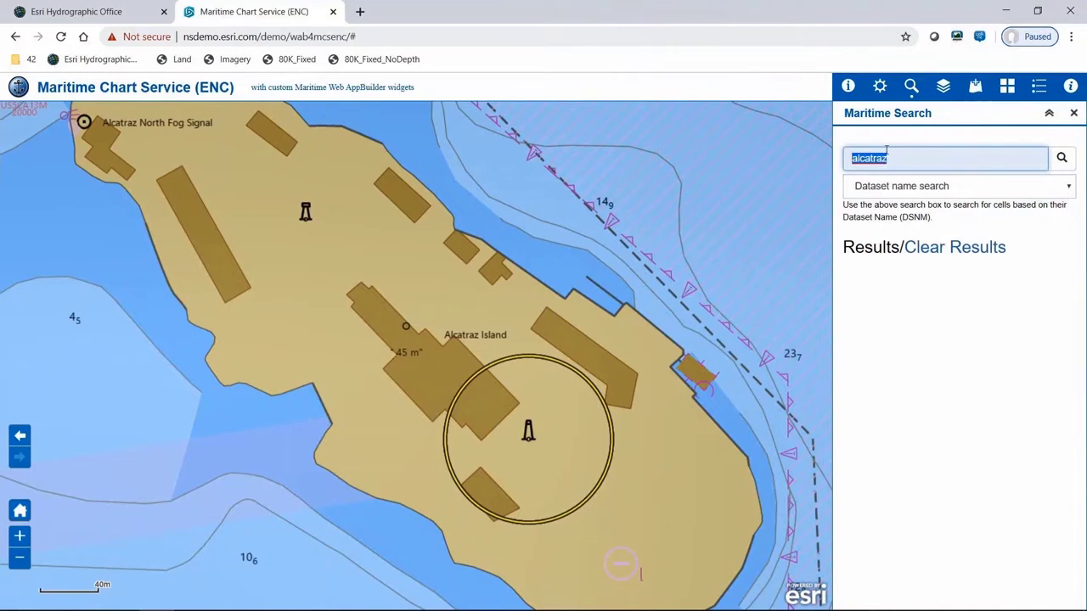
pyautogui.write('*')
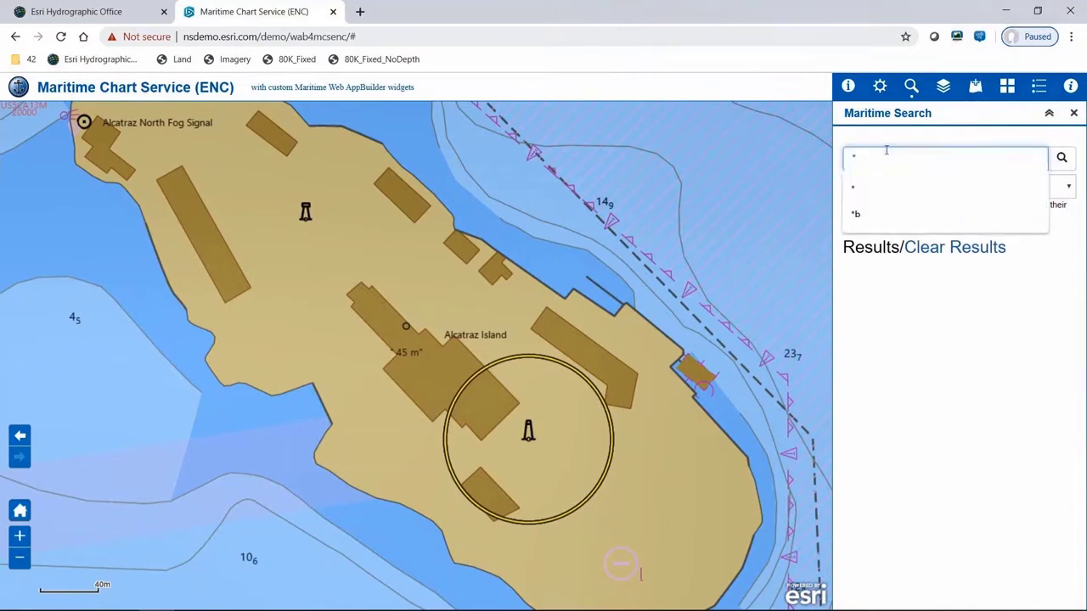
pyautogui.click(1060, 159)
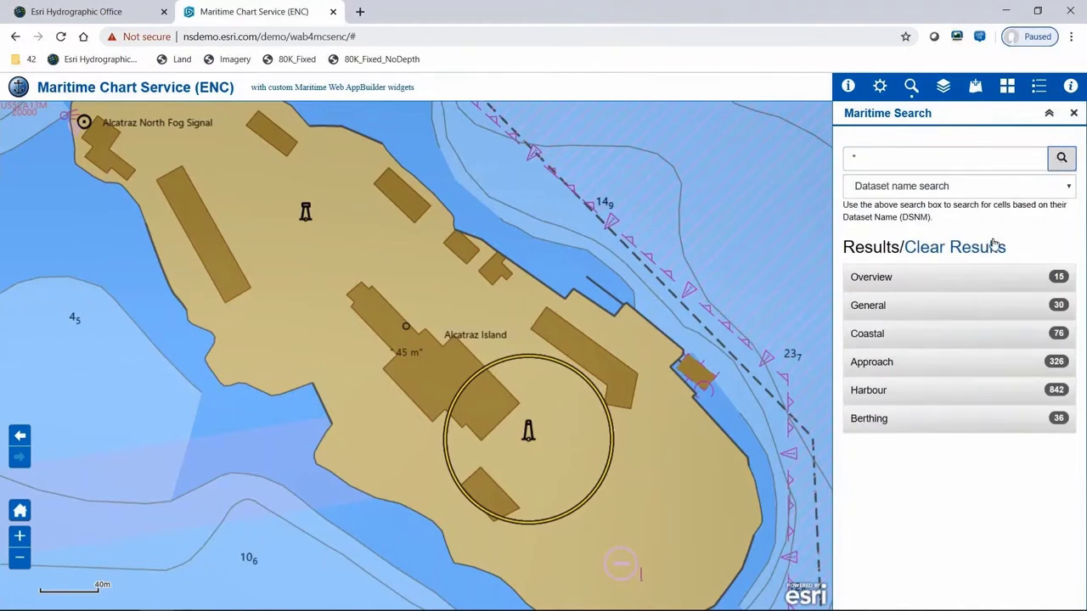
pyautogui.click(987, 318)
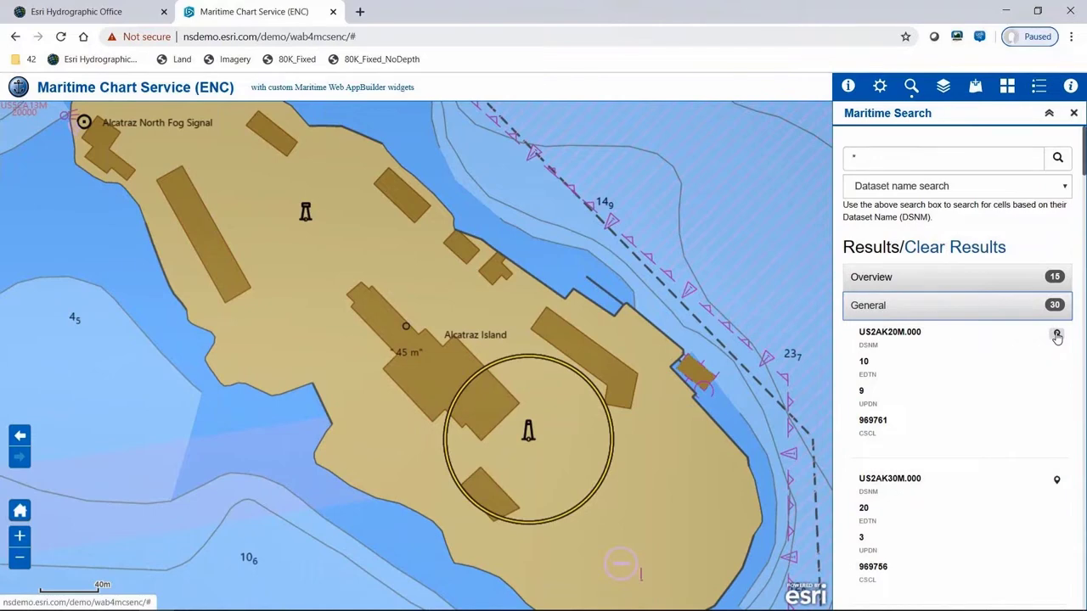
pyautogui.click(944, 247)
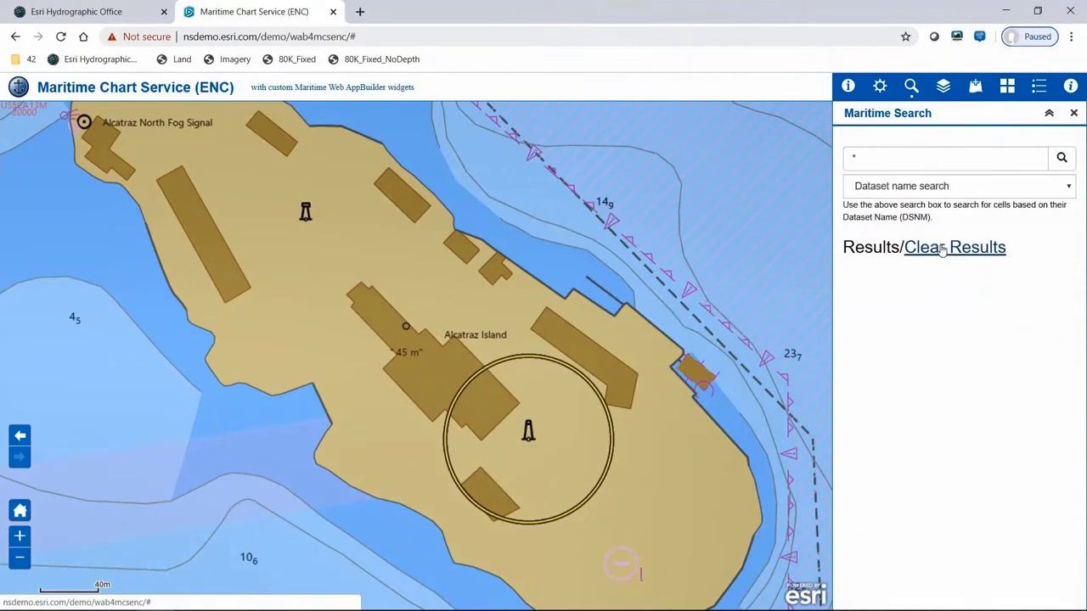
pyautogui.scroll(-1, 420, 327)
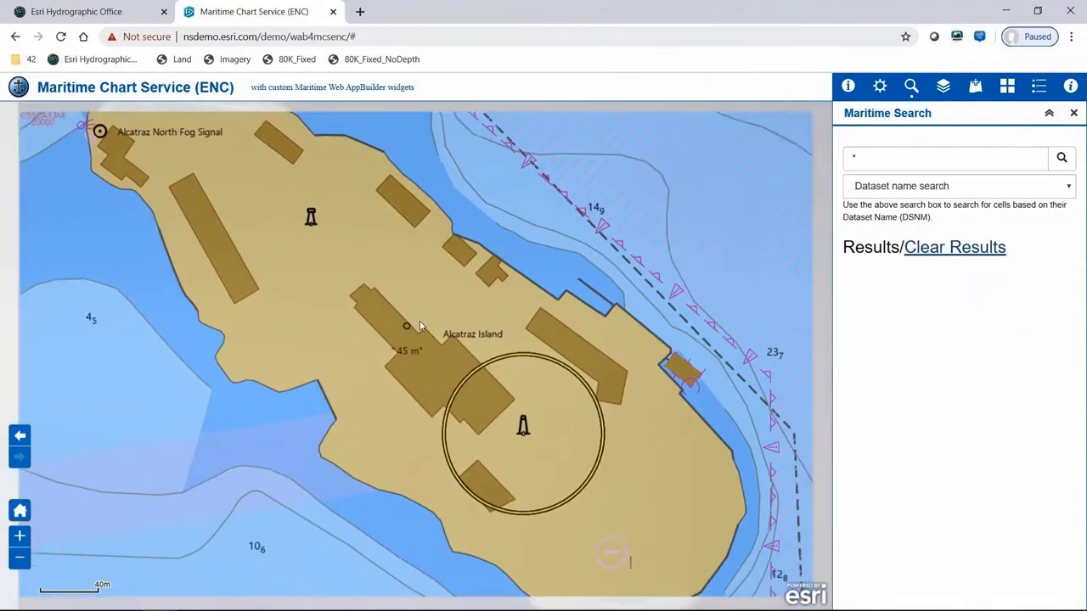
# Zoom and pan the chart closer to Alcatraz Island and switch to the Maritime Identify panel.
pyautogui.scroll(-2, 418, 326)
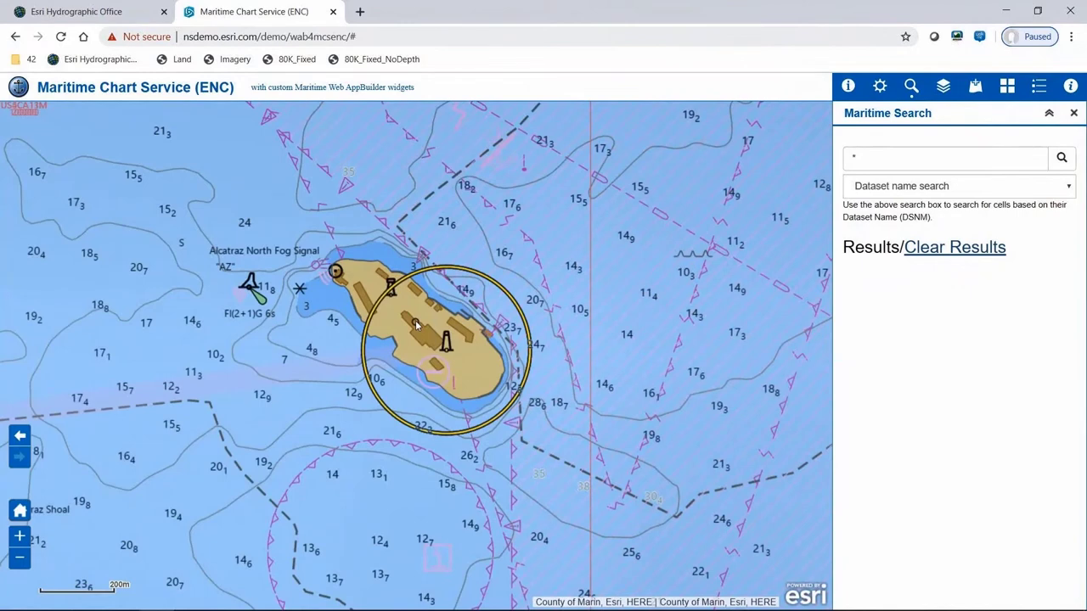
pyautogui.moveTo(416, 325); pyautogui.dragTo(609, 343)
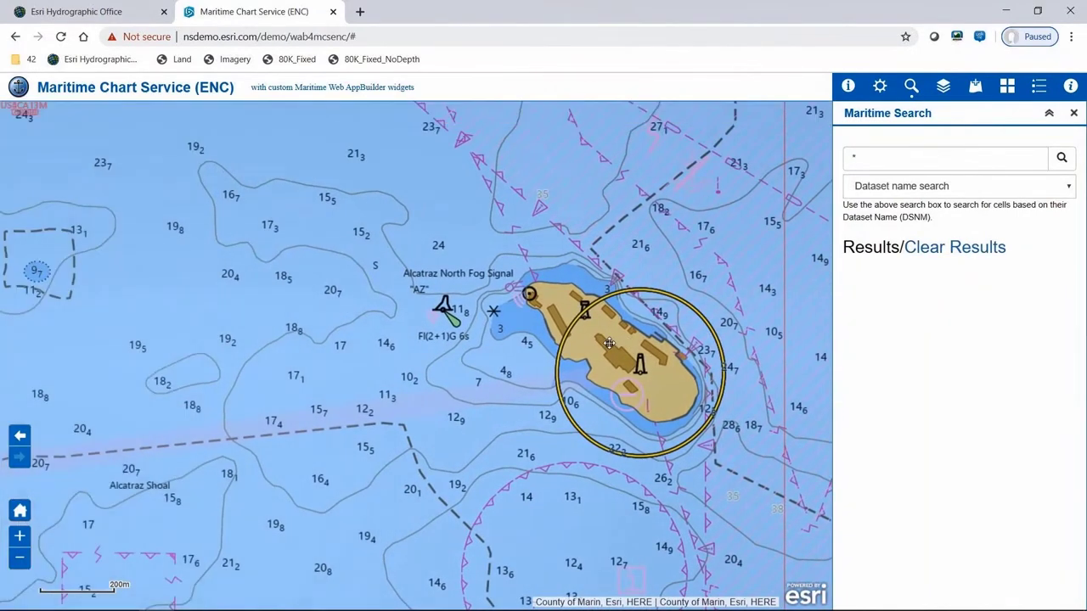
pyautogui.scroll(1, 609, 343)
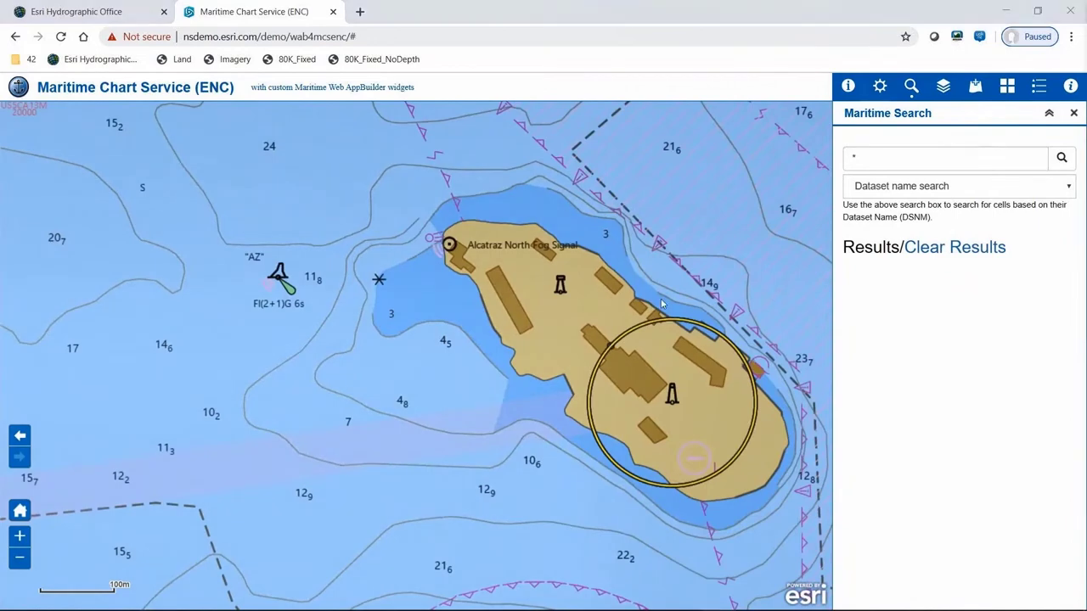
pyautogui.click(847, 89)
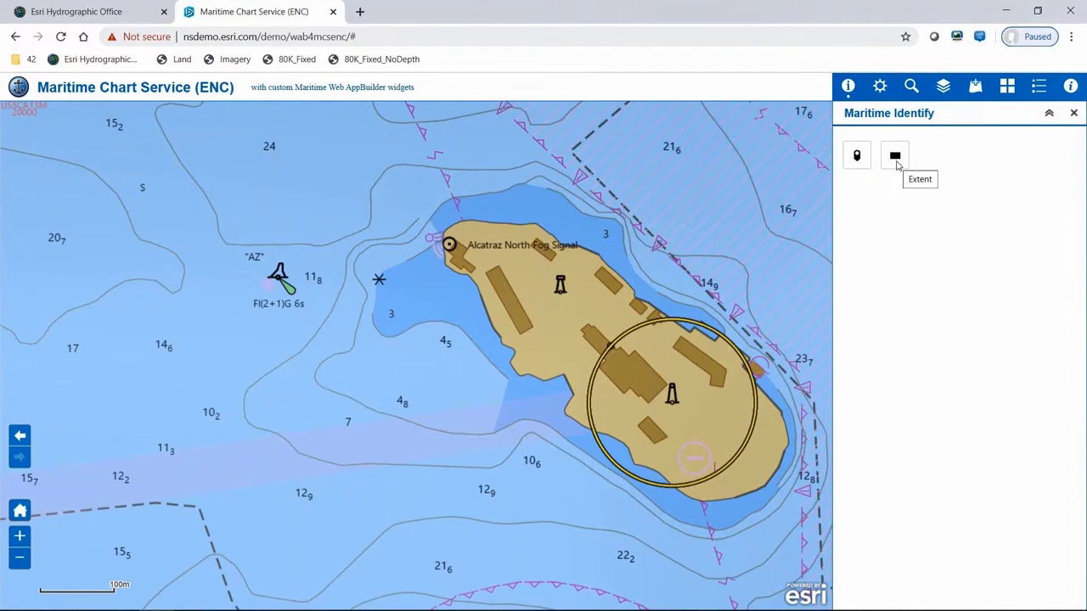
# Box-identify features around the AZ buoy, browsing the light, fog signal and traffic separation lane results.
pyautogui.click(898, 164)
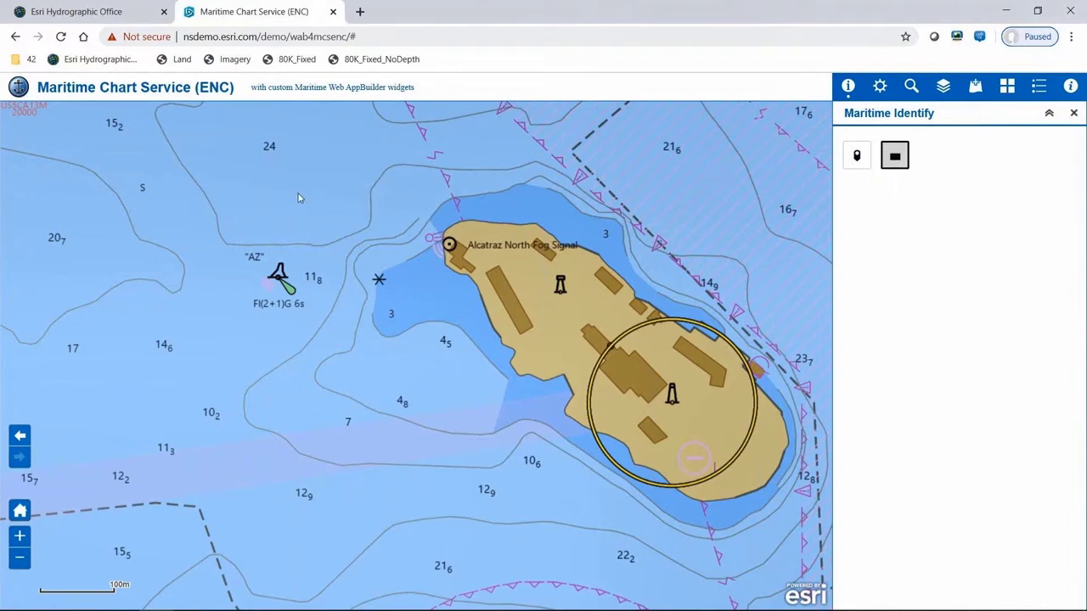
pyautogui.moveTo(257, 262); pyautogui.dragTo(308, 306)
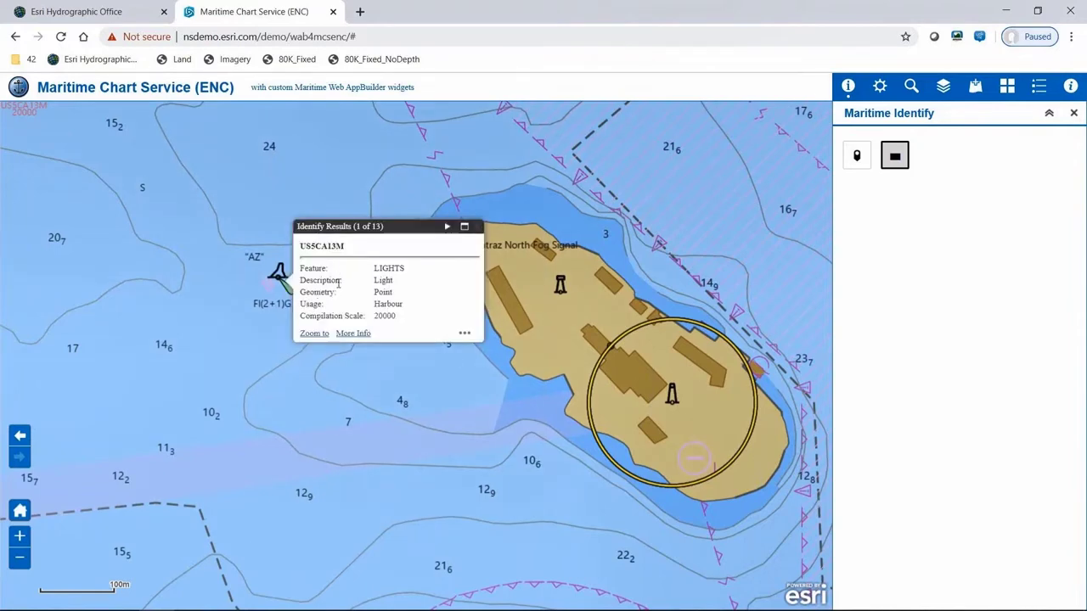
pyautogui.click(350, 339)
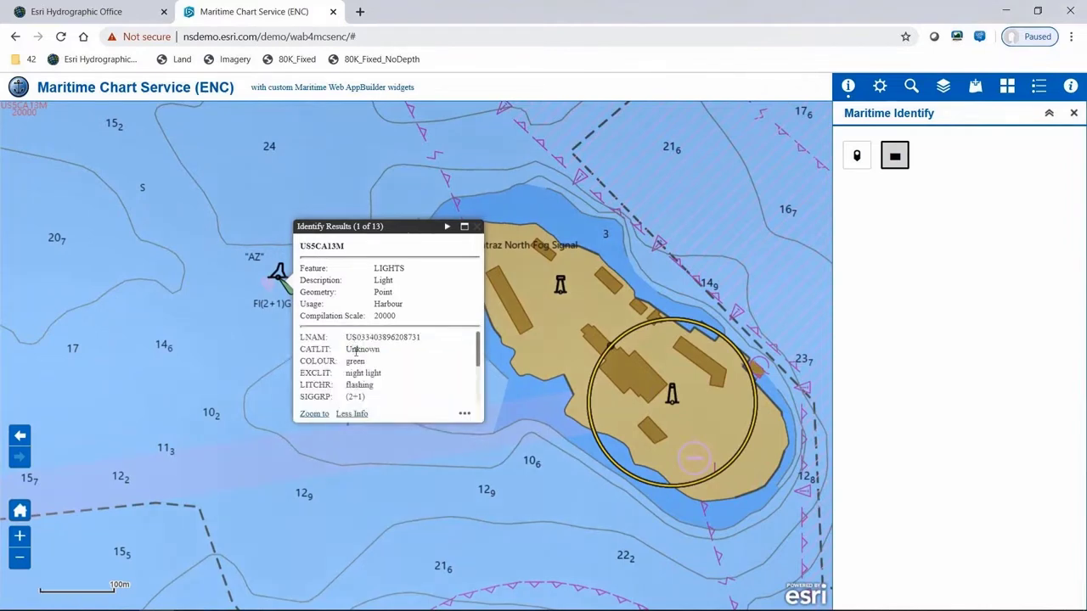
pyautogui.moveTo(478, 349)
pyautogui.mouseDown()
pyautogui.moveTo(476, 393)
pyautogui.moveTo(478, 360)
pyautogui.mouseUp()
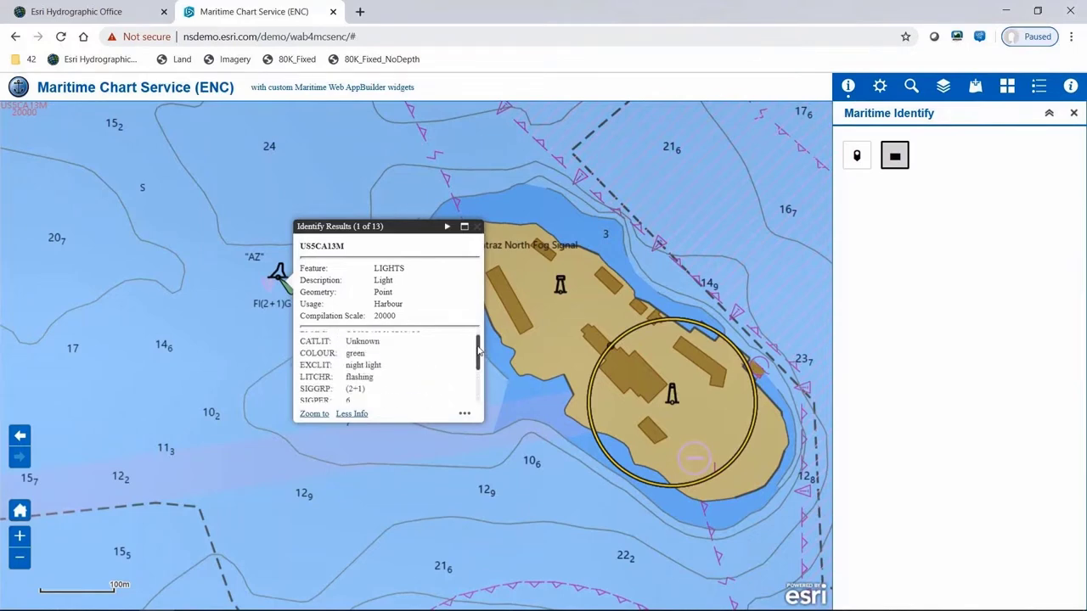
pyautogui.click(447, 226)
pyautogui.click(448, 227)
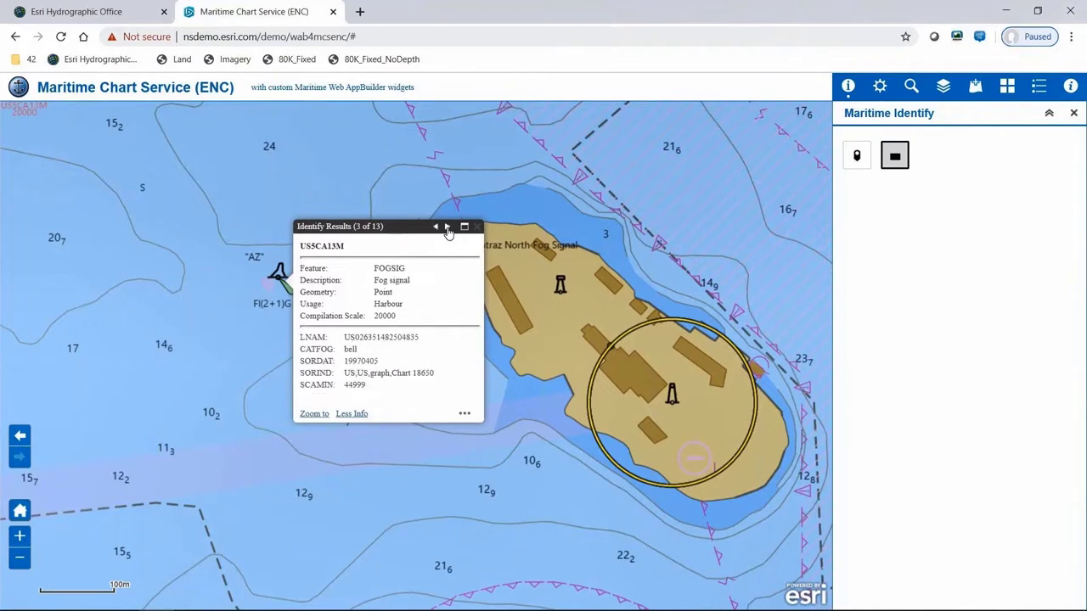
pyautogui.click(447, 228)
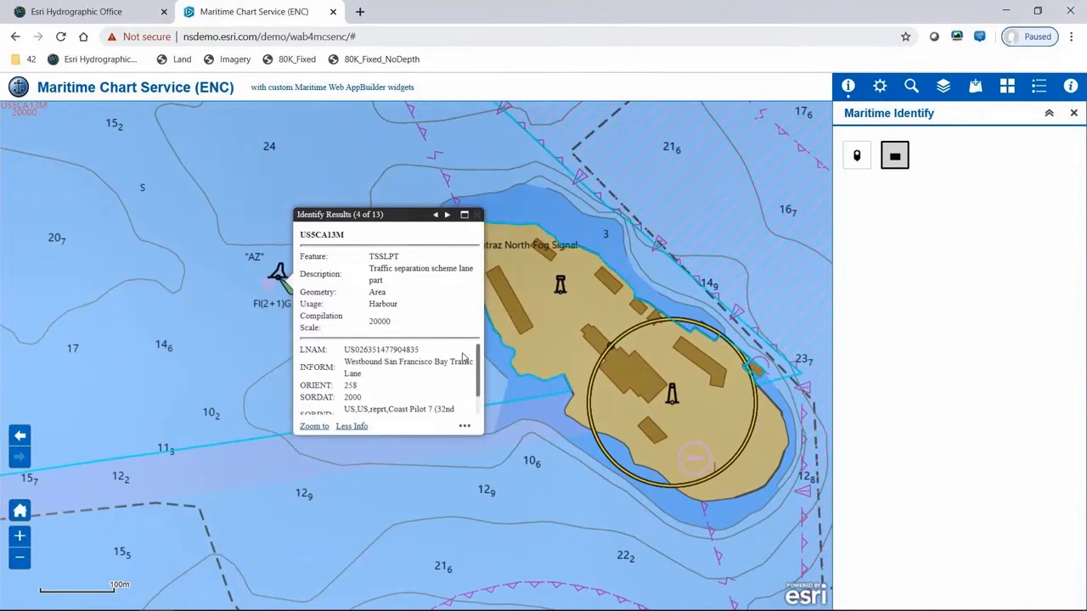
pyautogui.moveTo(478, 365); pyautogui.dragTo(478, 384)
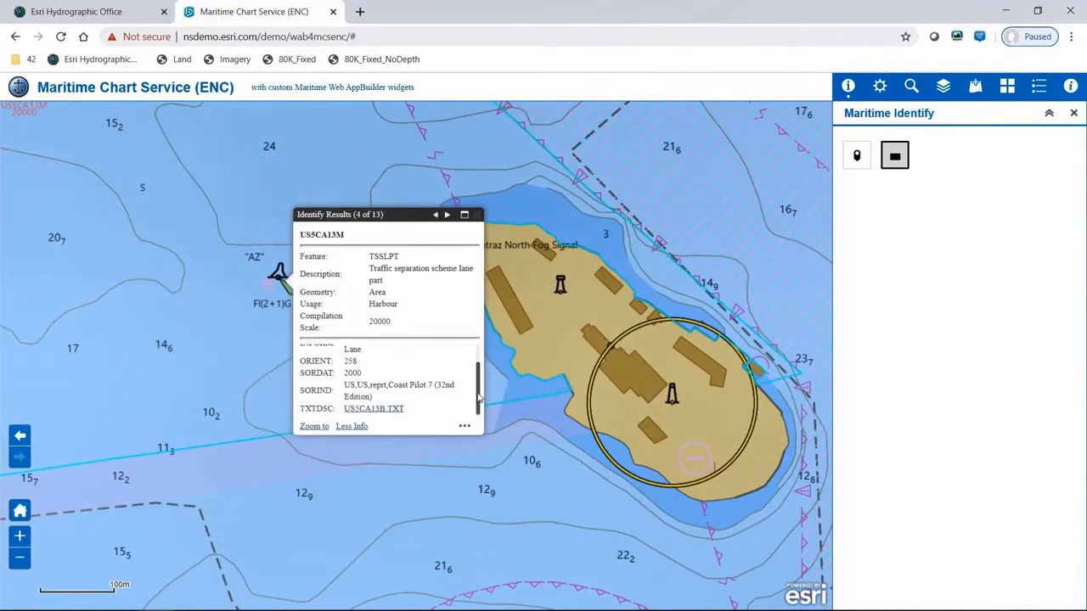
# View the US5CA13B.TXT traffic notes, close identify, and return to the default bay extent.
pyautogui.click(392, 411)
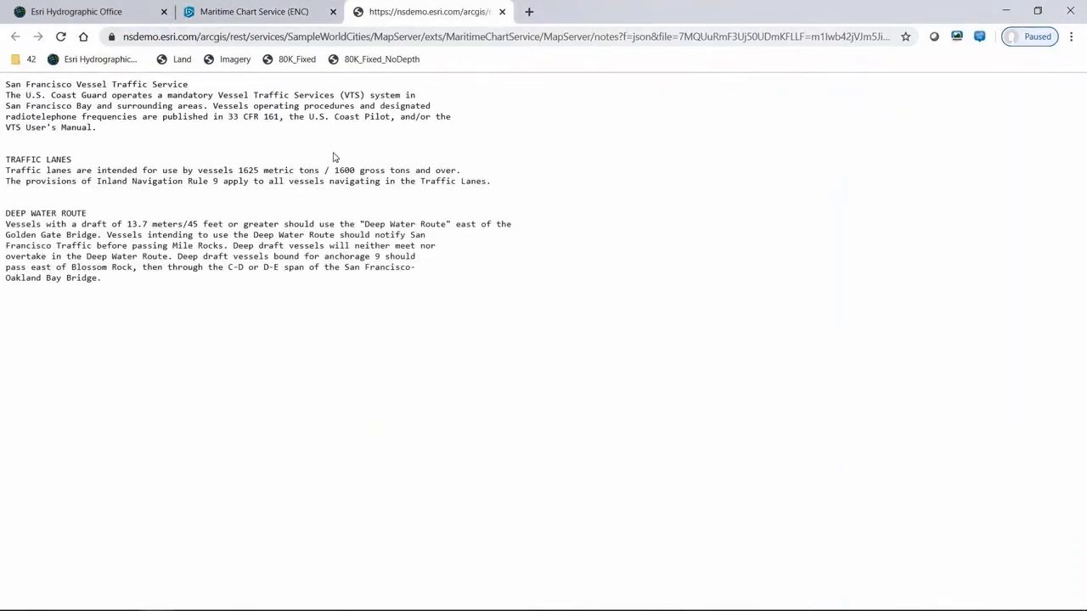
pyautogui.click(503, 12)
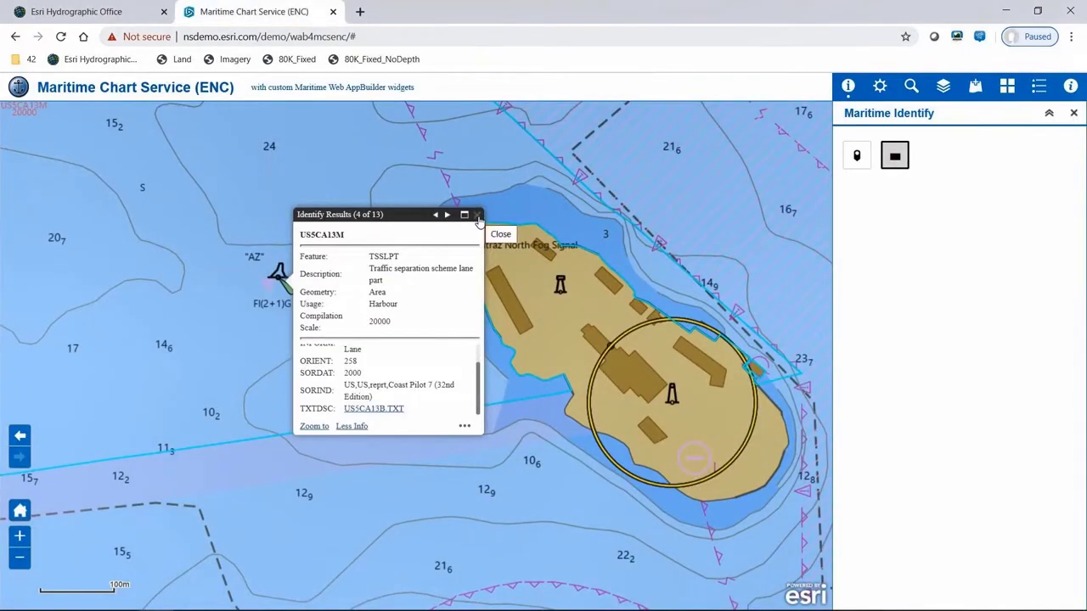
pyautogui.click(477, 216)
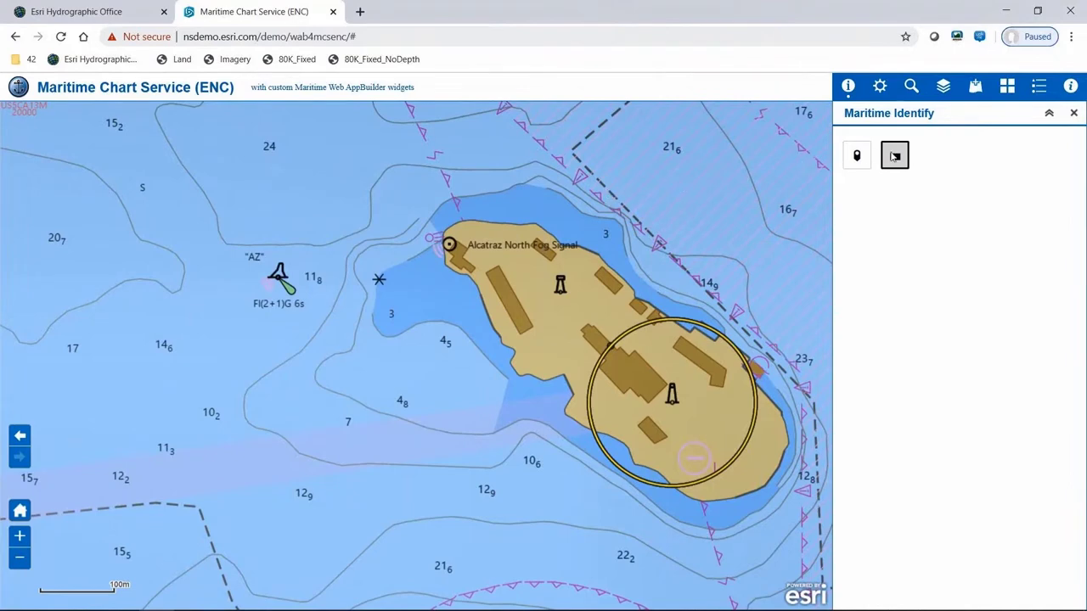
pyautogui.click(894, 156)
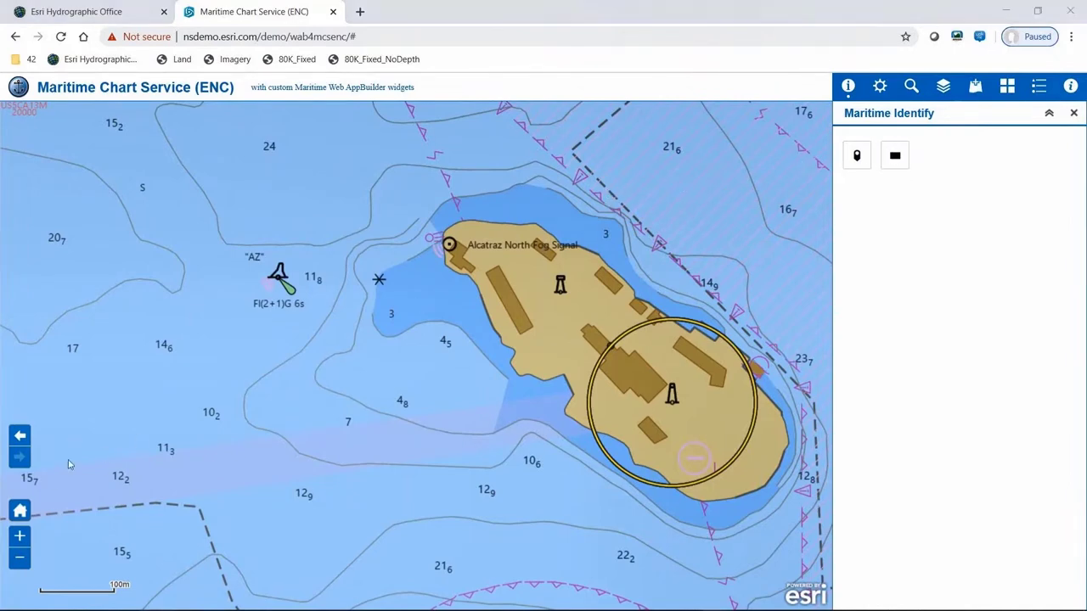
pyautogui.click(19, 512)
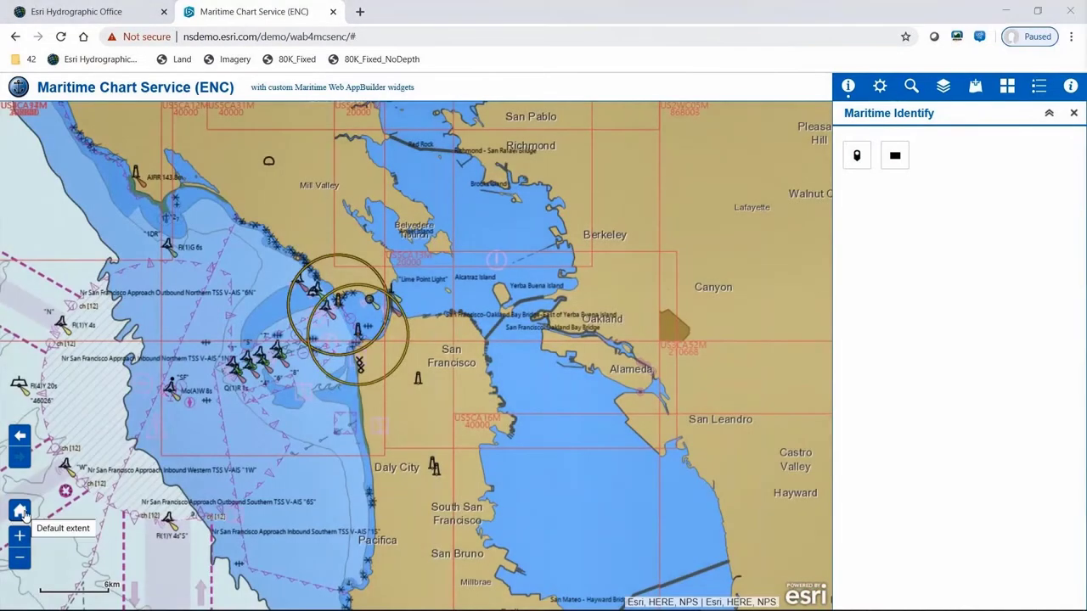
# Look at the Add Data URL and File options, then search 'imagery' and add World Imagery.
pyautogui.click(974, 88)
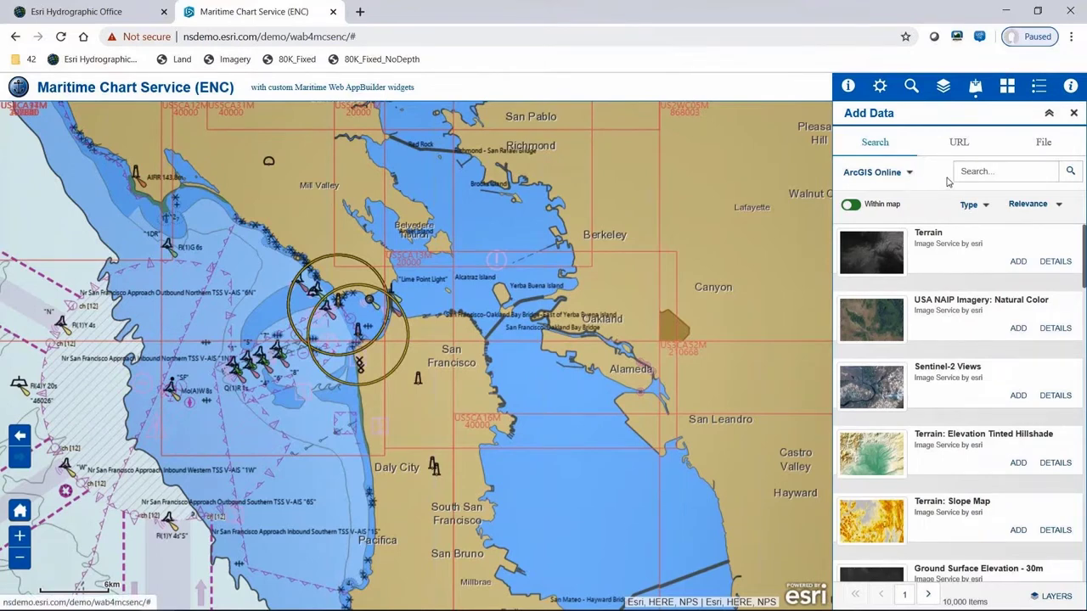
pyautogui.click(957, 144)
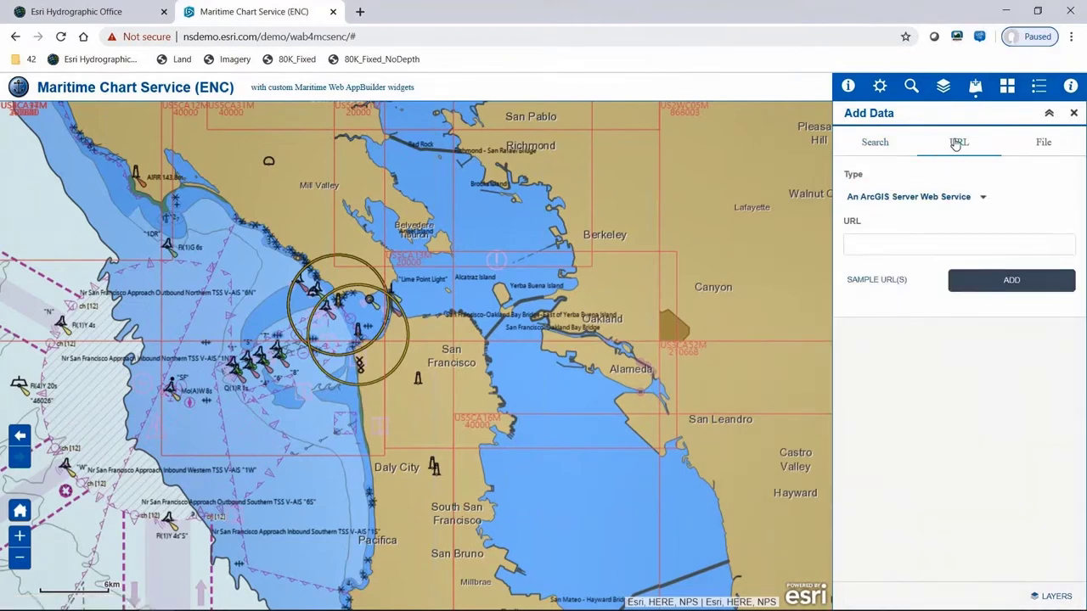
pyautogui.click(1044, 146)
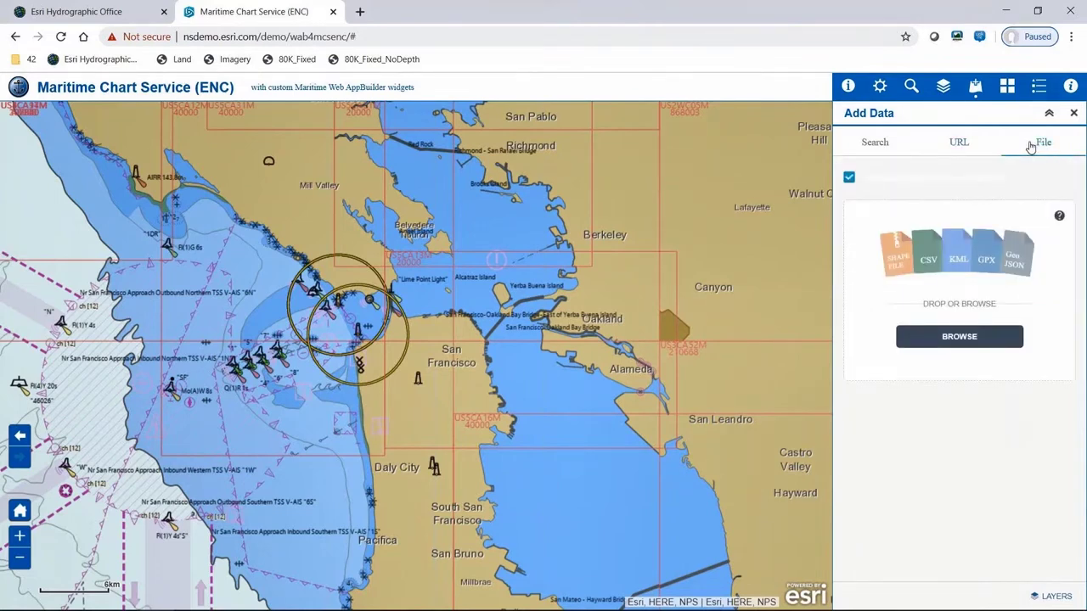
pyautogui.click(868, 145)
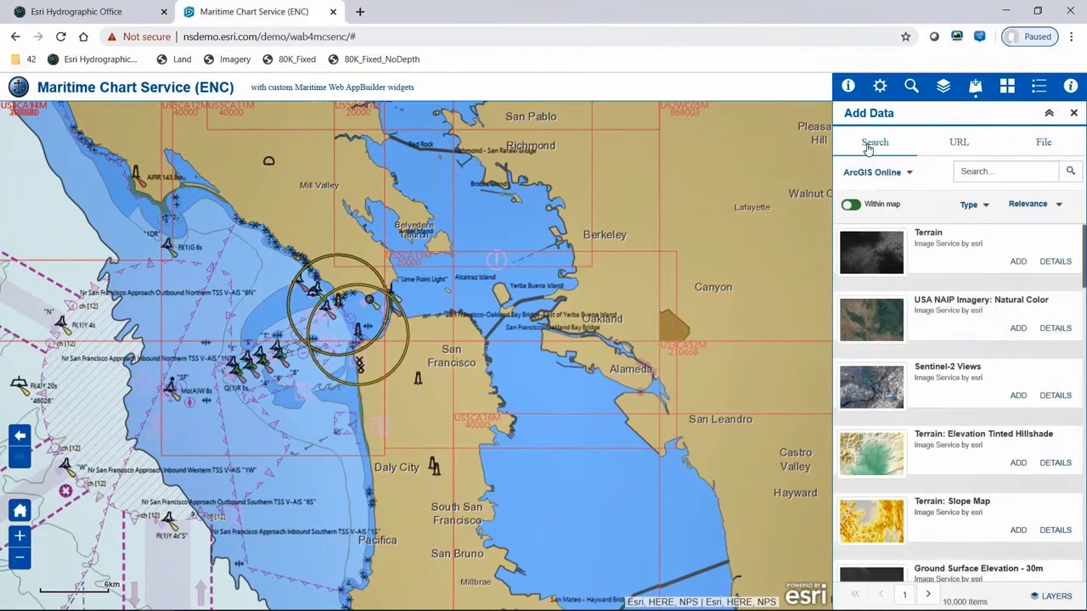
pyautogui.write('imagery')
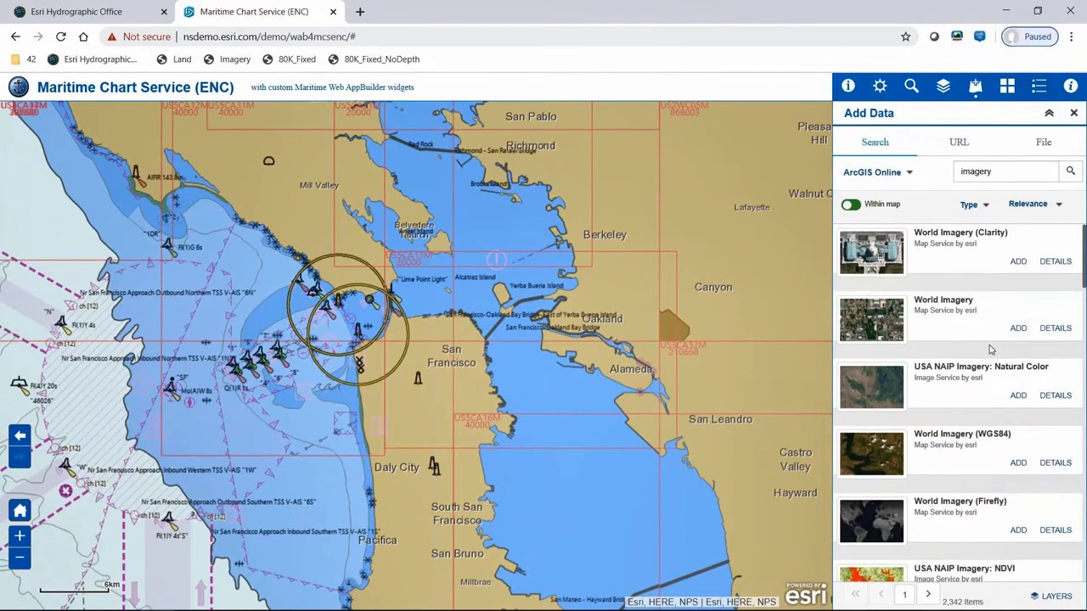
pyautogui.click(1016, 328)
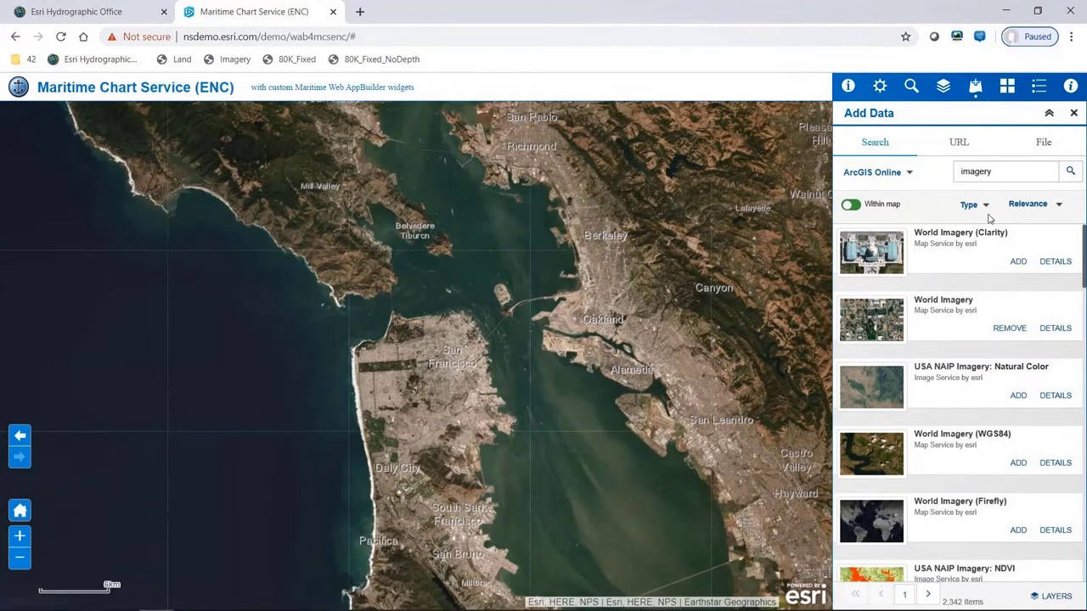
# Move World Imagery beneath the chart layer in the Layer List.
pyautogui.click(943, 89)
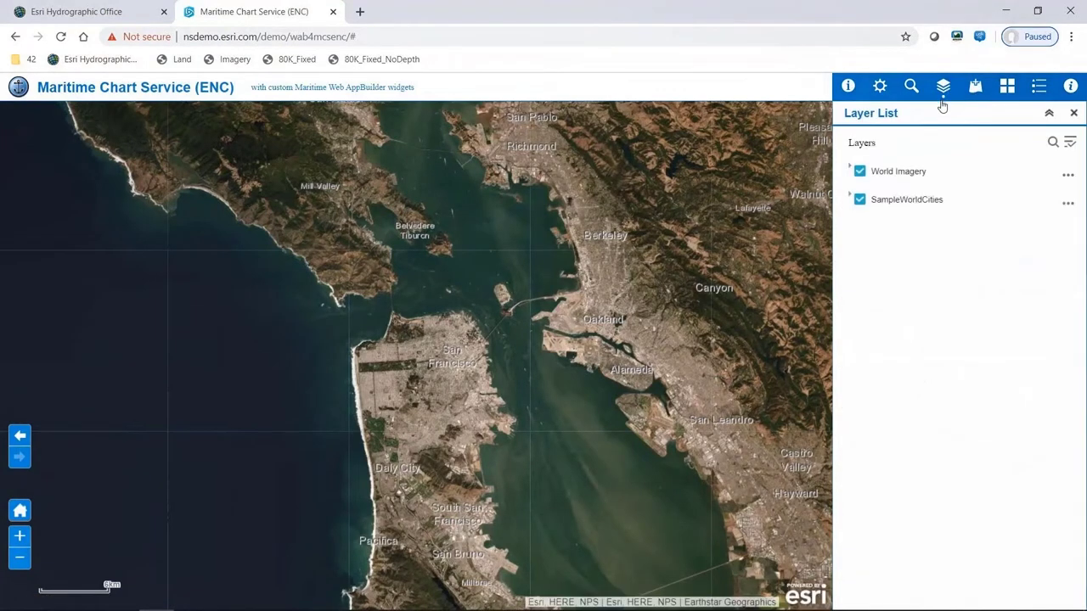
pyautogui.click(1066, 176)
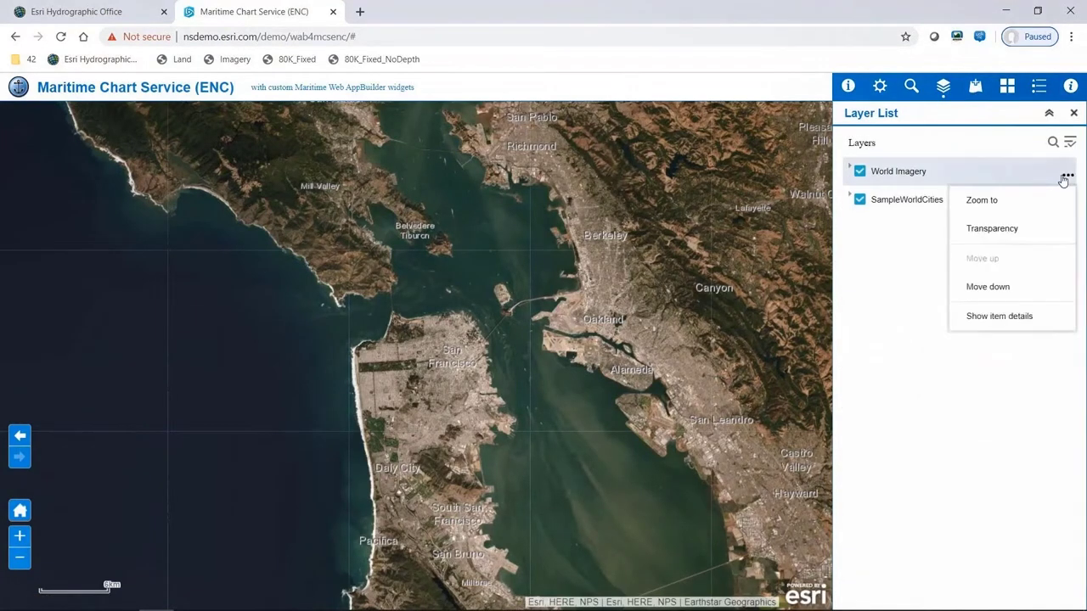
pyautogui.click(1007, 287)
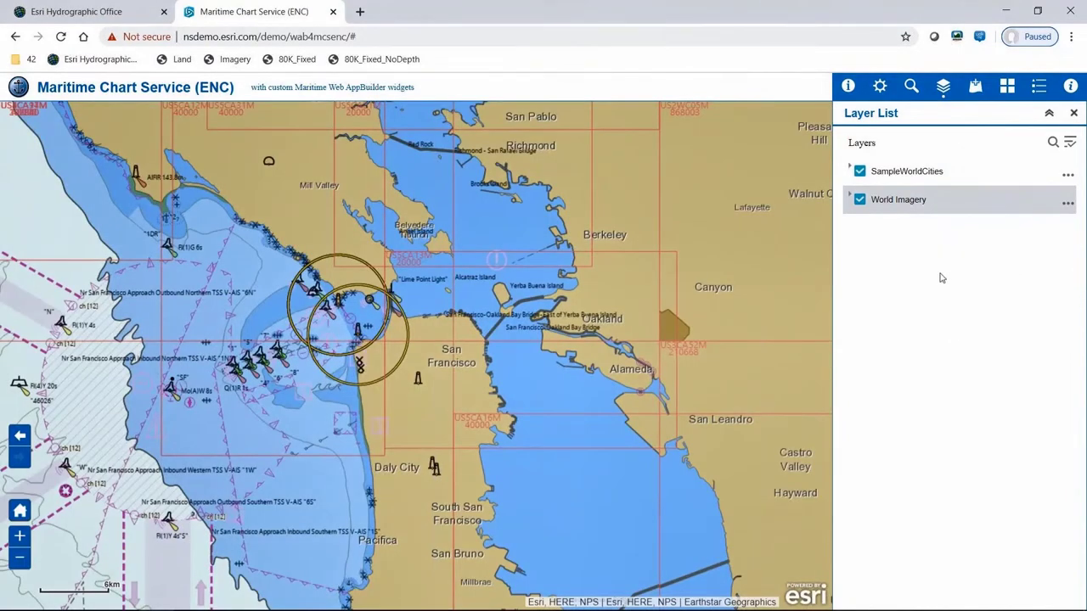
# Hide the Natural and man-made features and Special areas sublayers of SampleWorldCities, then reopen Add Data.
pyautogui.click(849, 167)
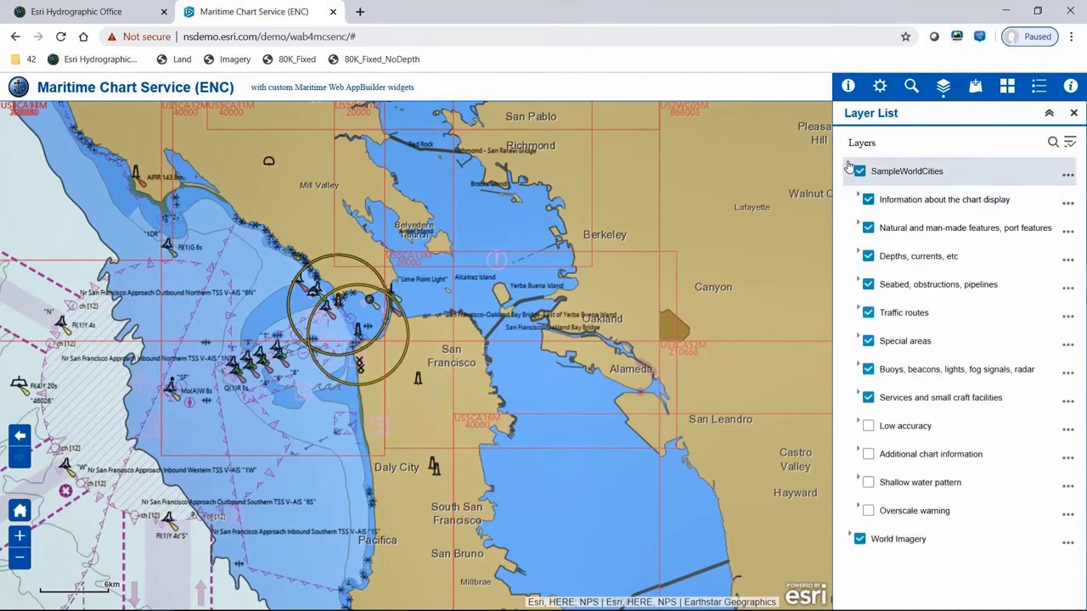
pyautogui.click(868, 228)
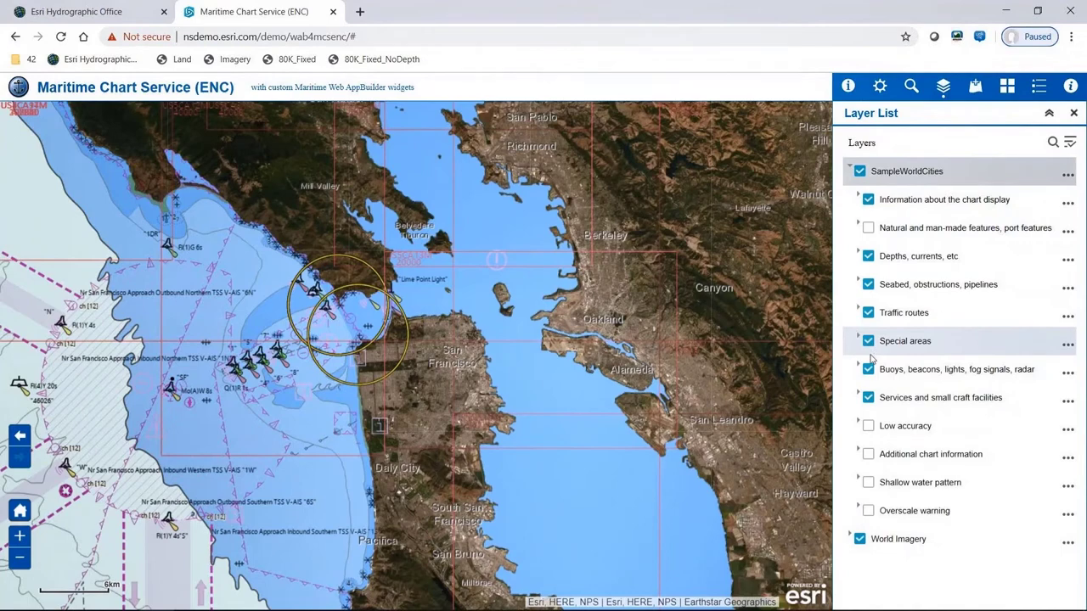
pyautogui.click(868, 343)
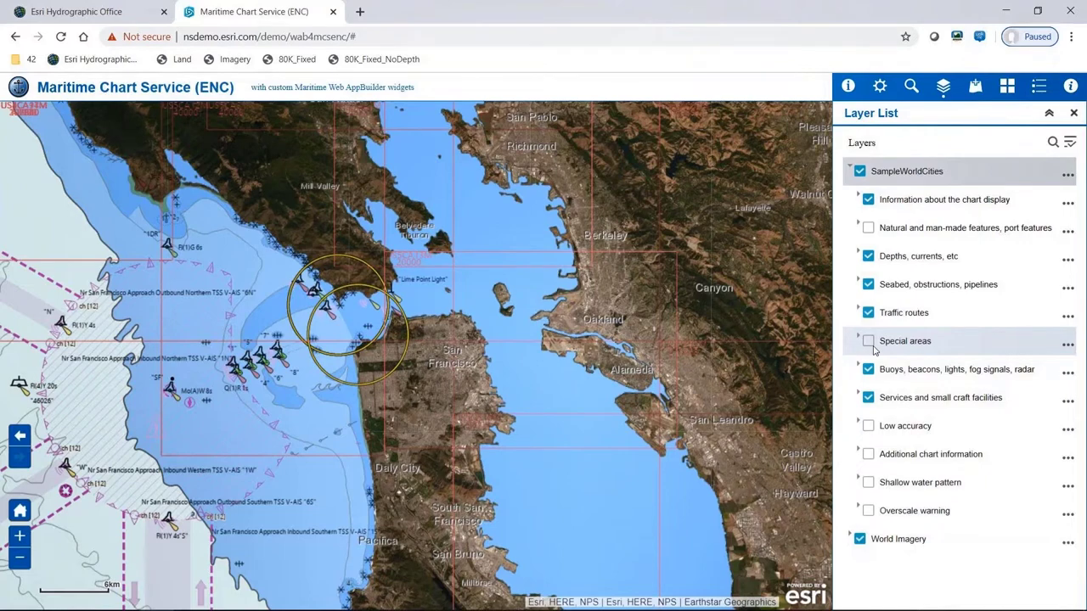
pyautogui.click(975, 87)
pyautogui.moveTo(1001, 173); pyautogui.dragTo(945, 176)
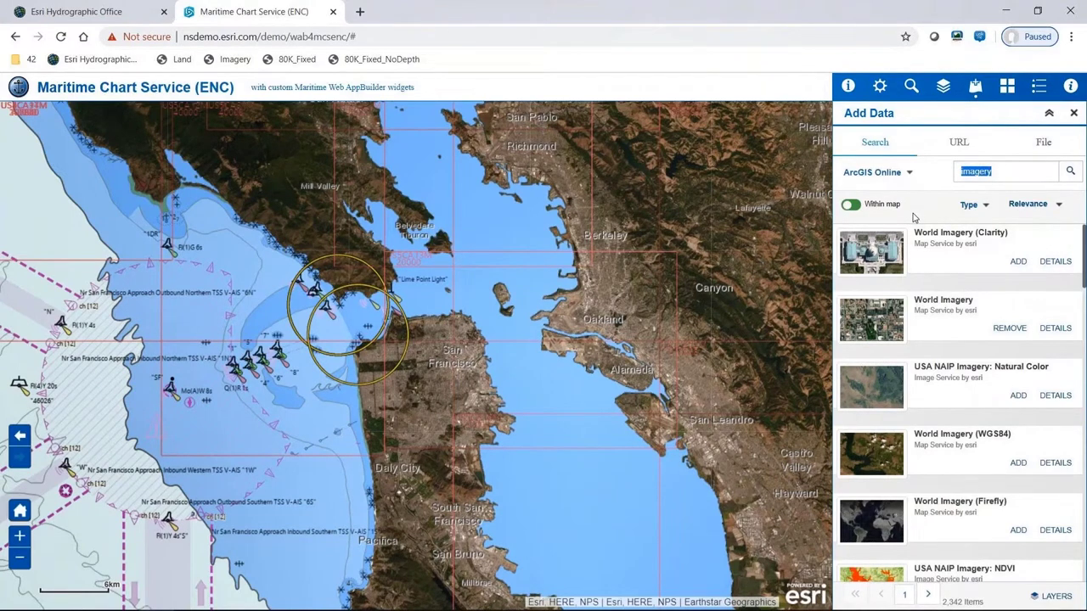
# Search 'nsdemo', add the NSDEMO AIS REST SF Harbour Layer, and close the Add Data panel.
pyautogui.write('nsdemo')
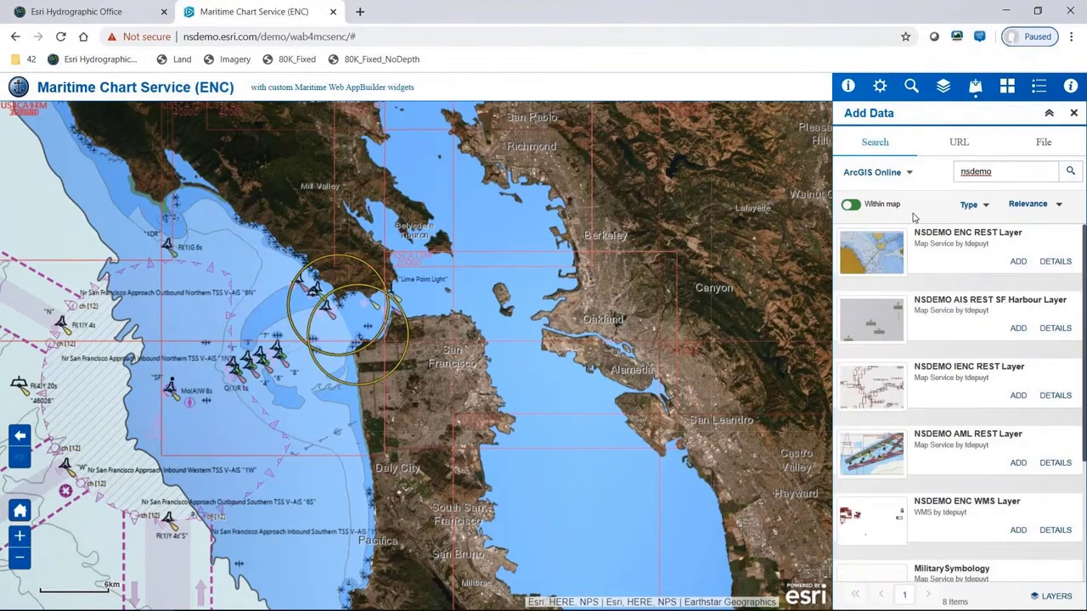
pyautogui.click(1018, 328)
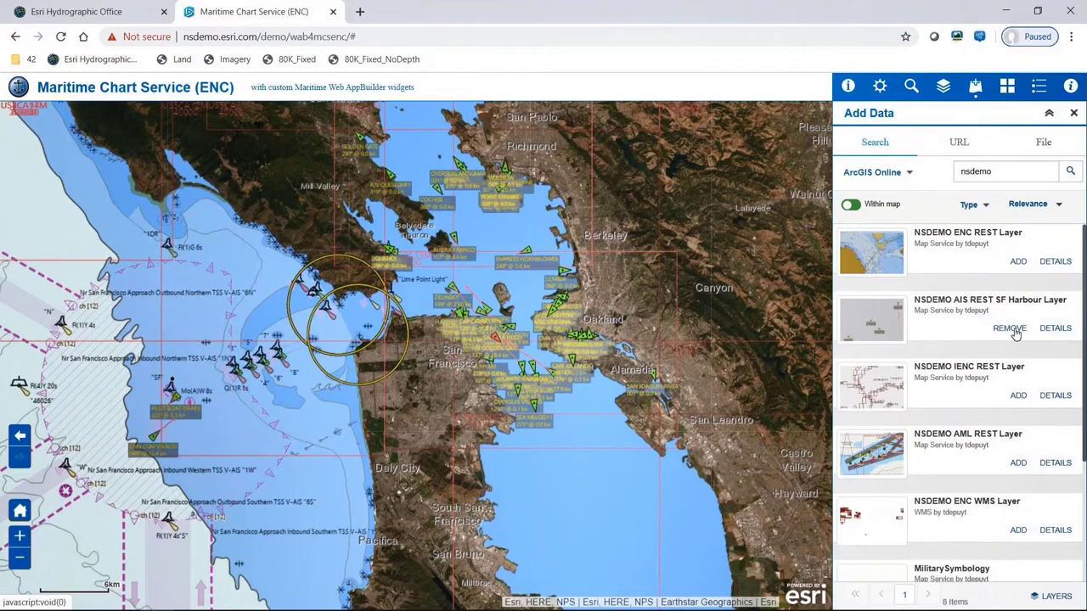
pyautogui.click(1074, 114)
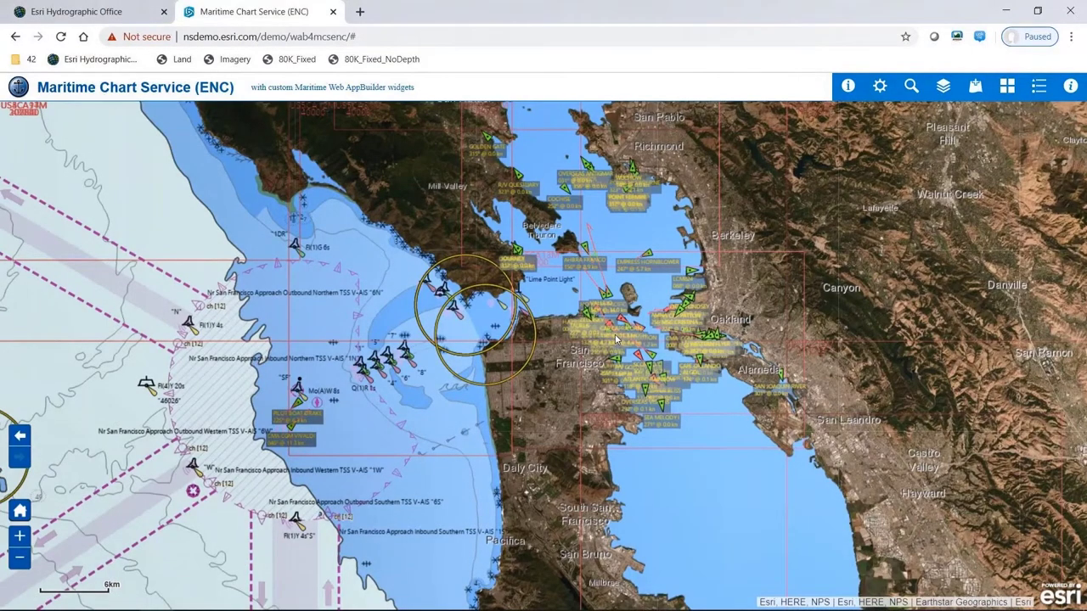
# Zoom in on the San Francisco waterfront and open Maritime Display Properties, showing depth contours 2, 30, 30.
pyautogui.scroll(1, 618, 340)
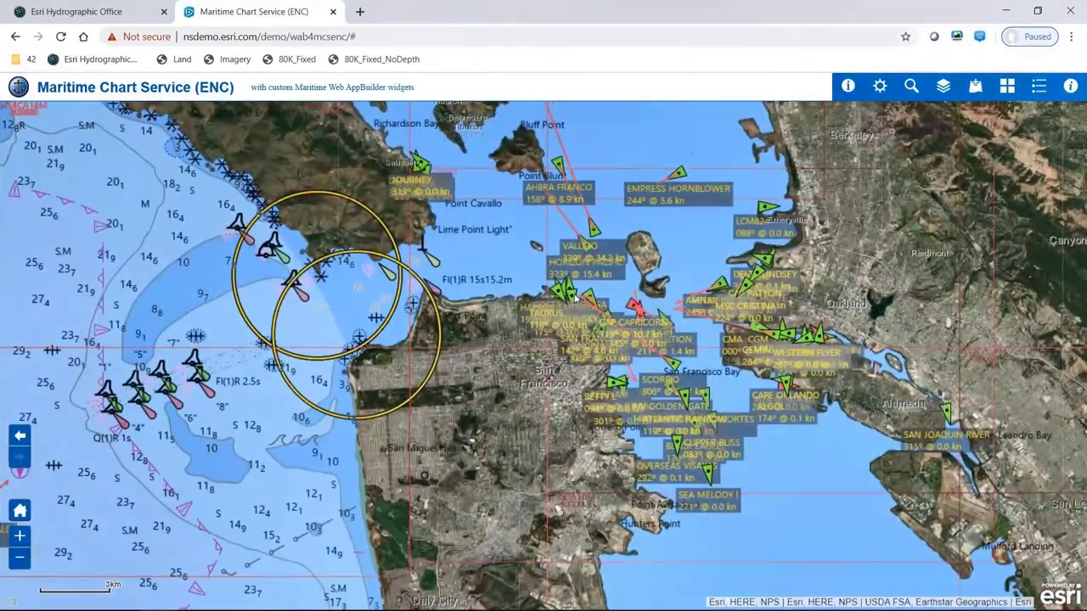
pyautogui.scroll(2, 576, 299)
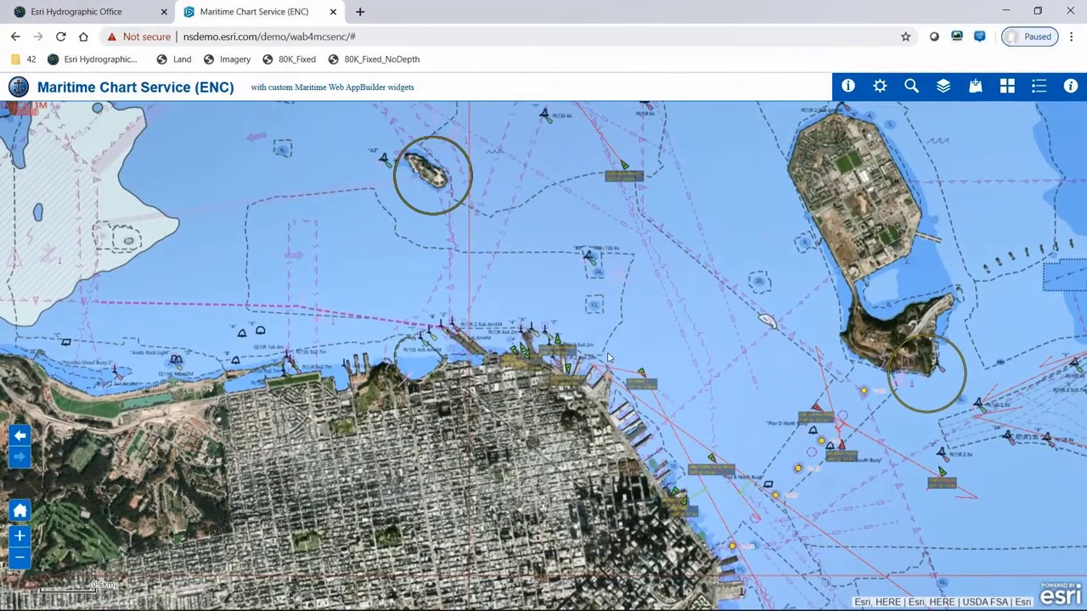
pyautogui.scroll(1, 601, 347)
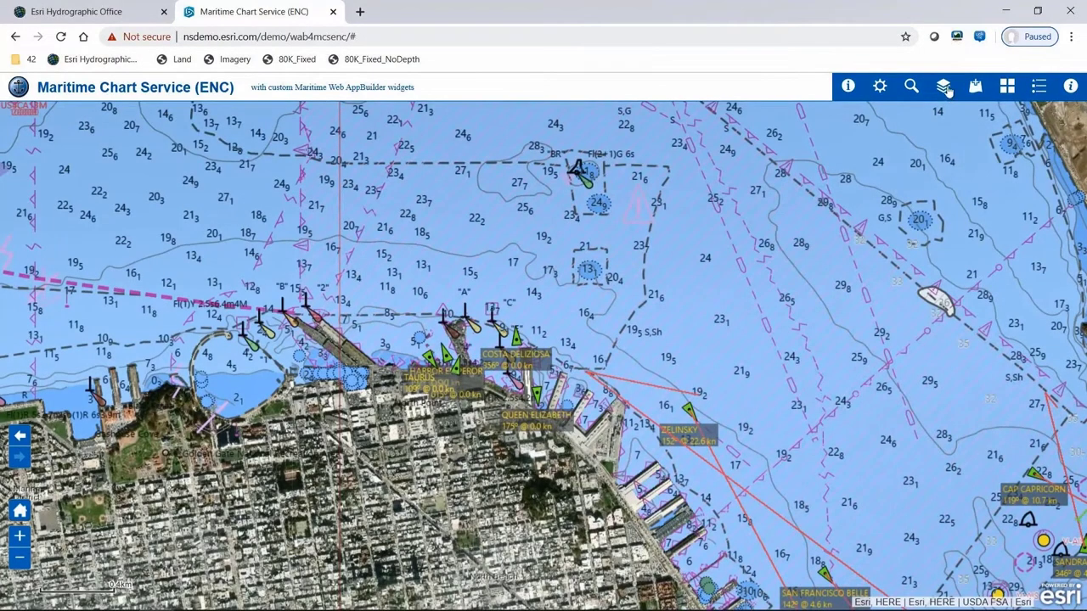
pyautogui.click(880, 87)
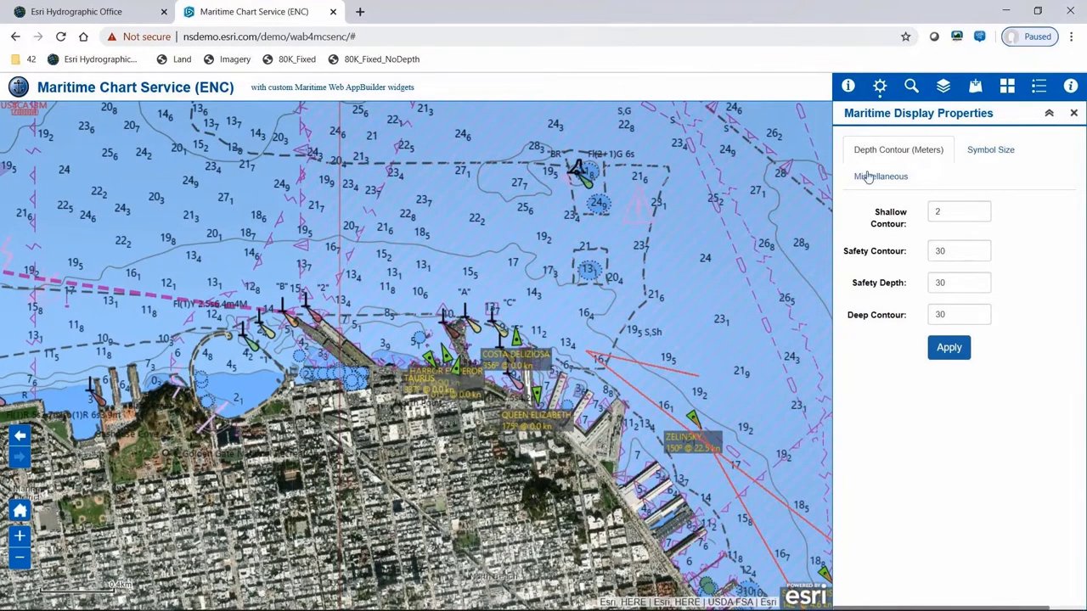
# Set the safety contour to 10 and safety depth to 8.5, and apply them.
pyautogui.moveTo(949, 252); pyautogui.dragTo(927, 257)
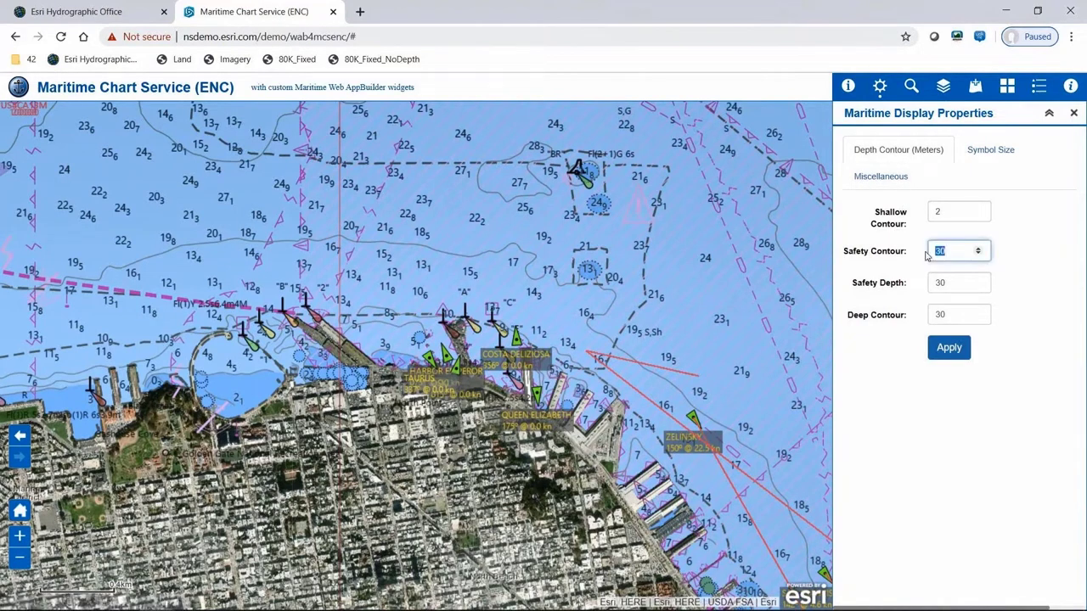
pyautogui.write('10')
pyautogui.press('Tab')
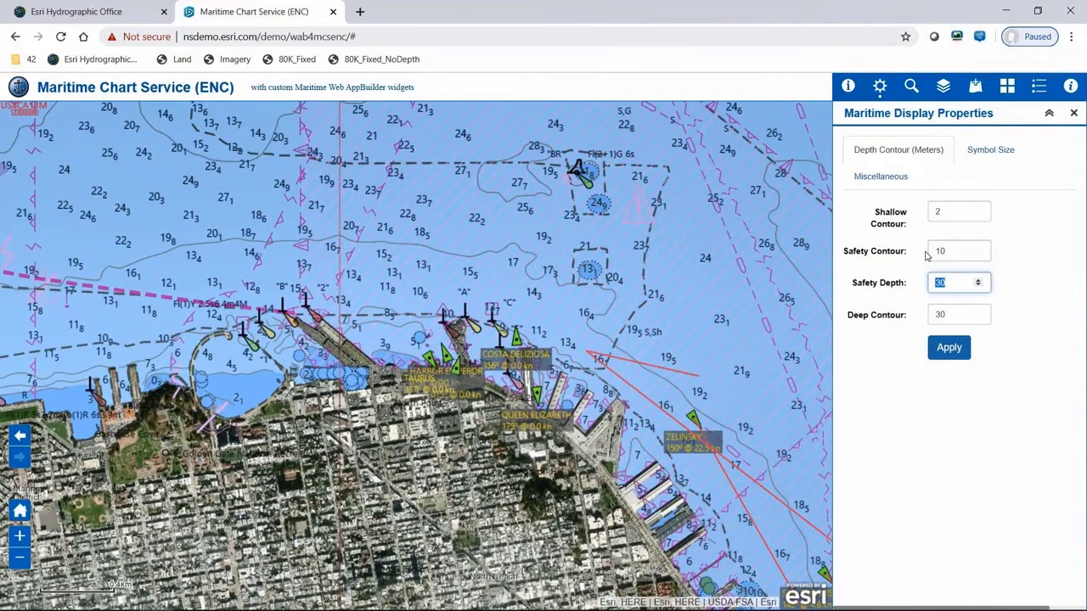
pyautogui.write('8.5')
pyautogui.click(951, 350)
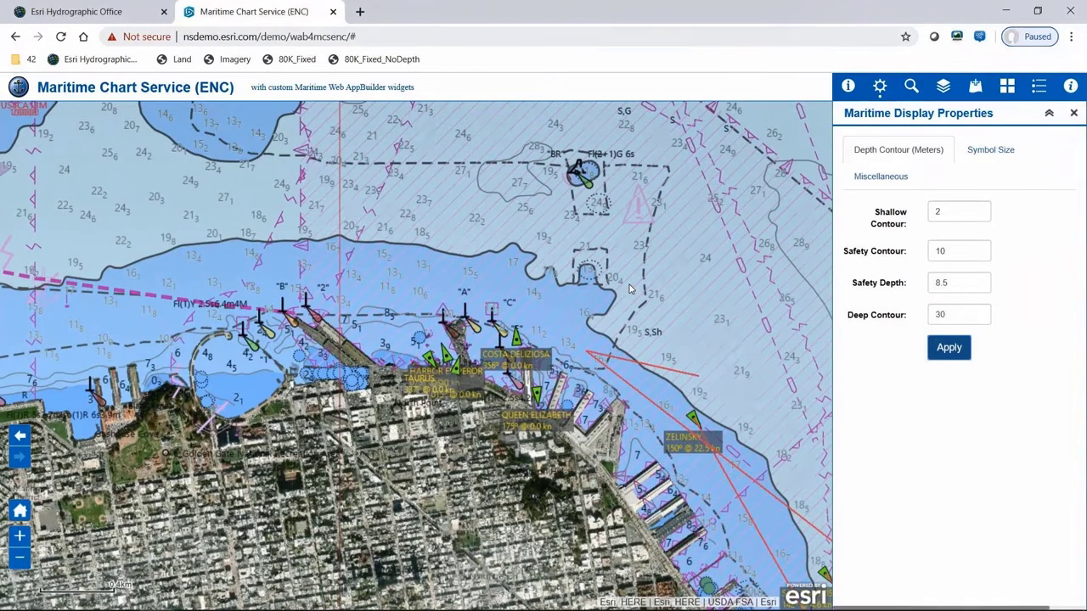
# Pan the chart around the bay past Alcatraz and the Pier D buoys, then show Miscellaneous settings.
pyautogui.scroll(-1, 629, 287)
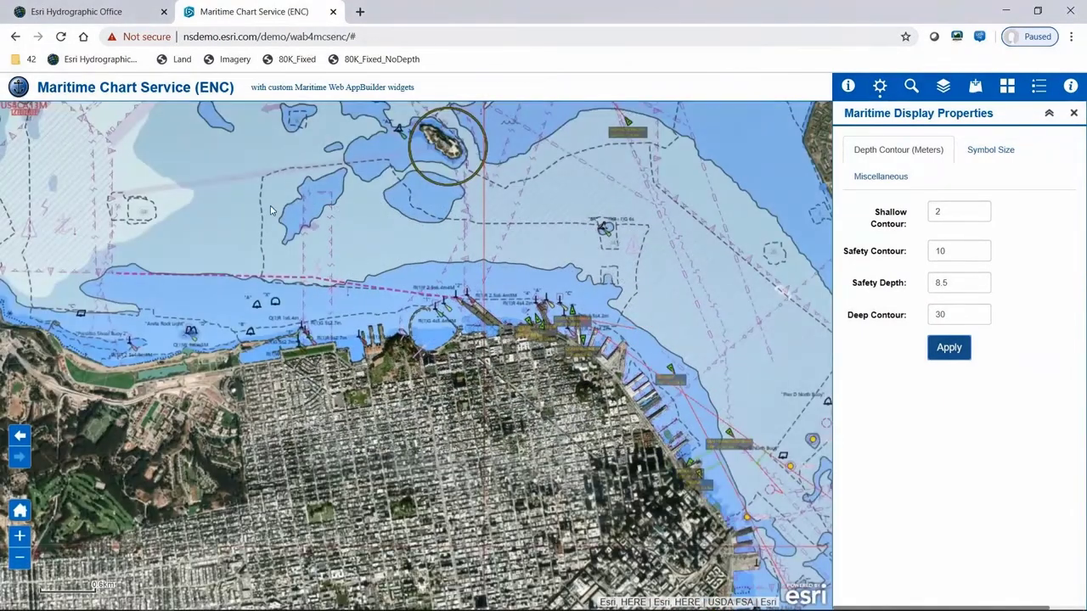
pyautogui.moveTo(273, 211); pyautogui.dragTo(520, 259)
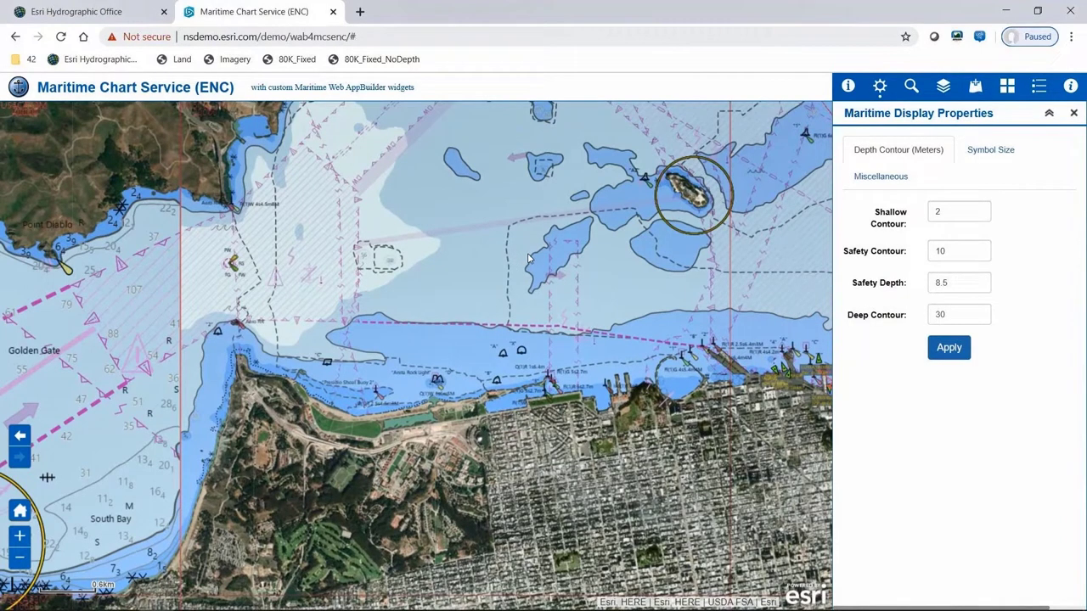
pyautogui.moveTo(763, 300); pyautogui.dragTo(425, 318)
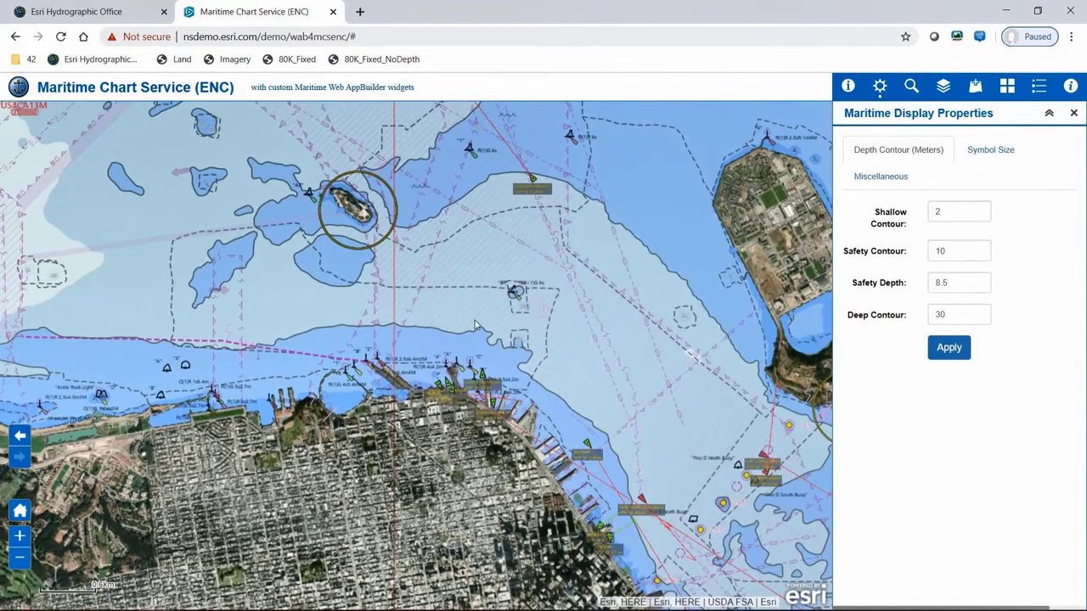
pyautogui.moveTo(713, 453); pyautogui.dragTo(562, 338)
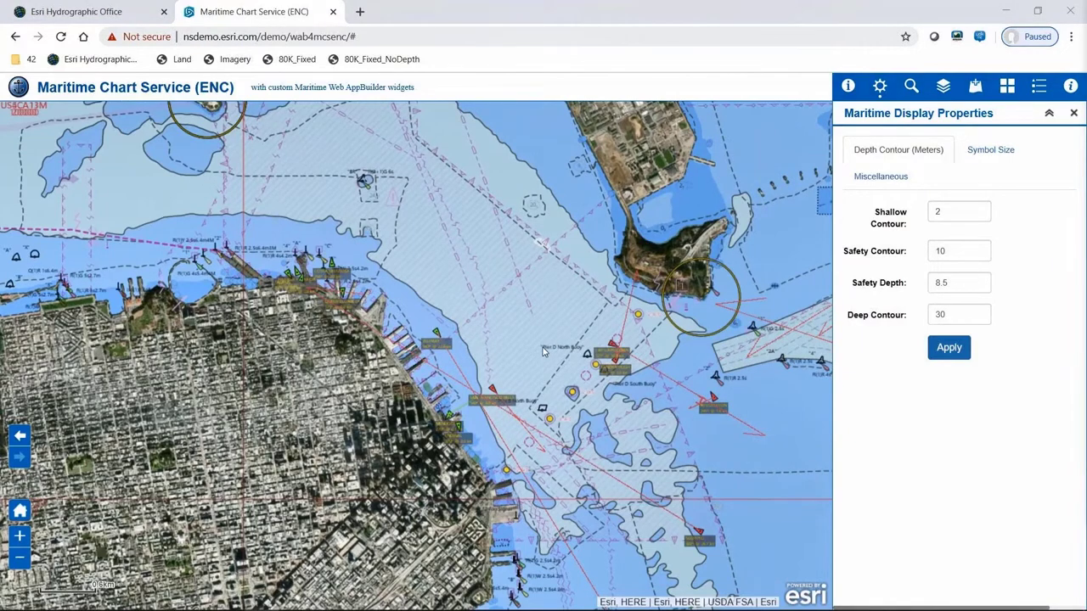
pyautogui.scroll(1, 540, 348)
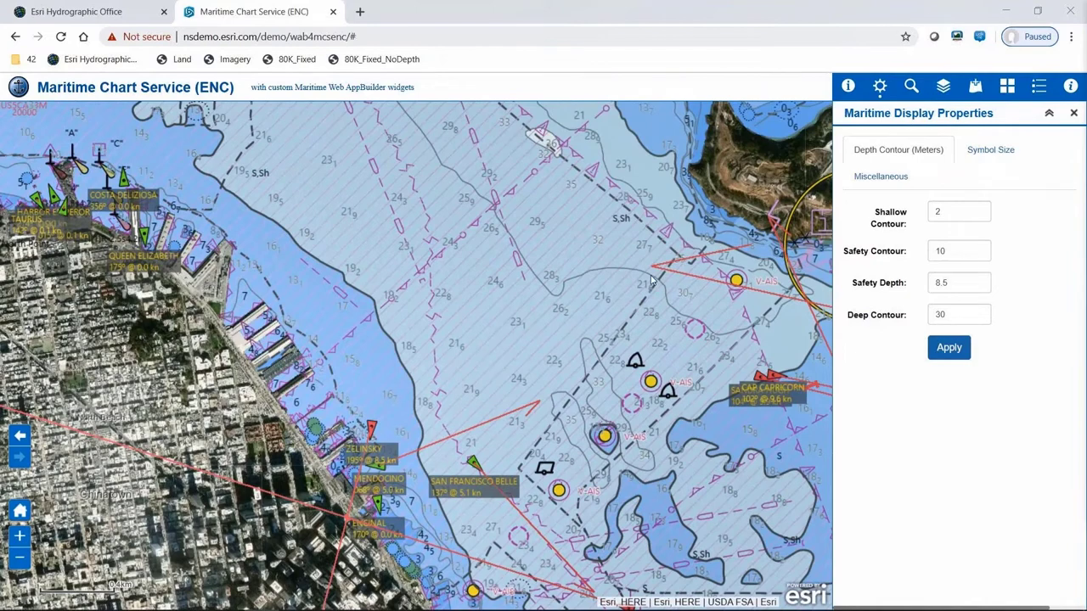
pyautogui.moveTo(501, 199); pyautogui.dragTo(600, 437)
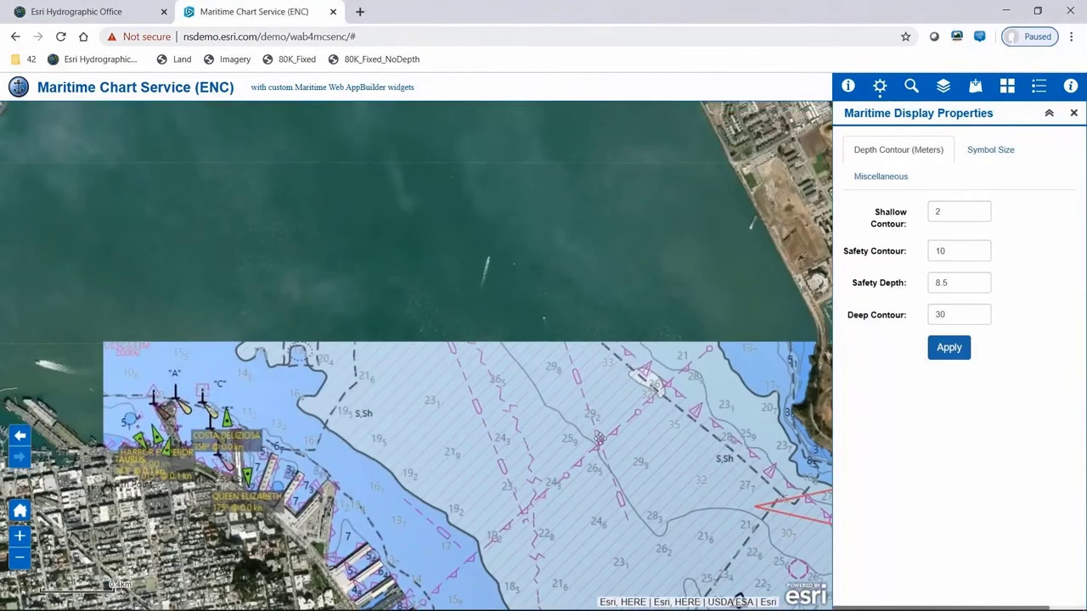
pyautogui.moveTo(314, 238); pyautogui.dragTo(585, 290)
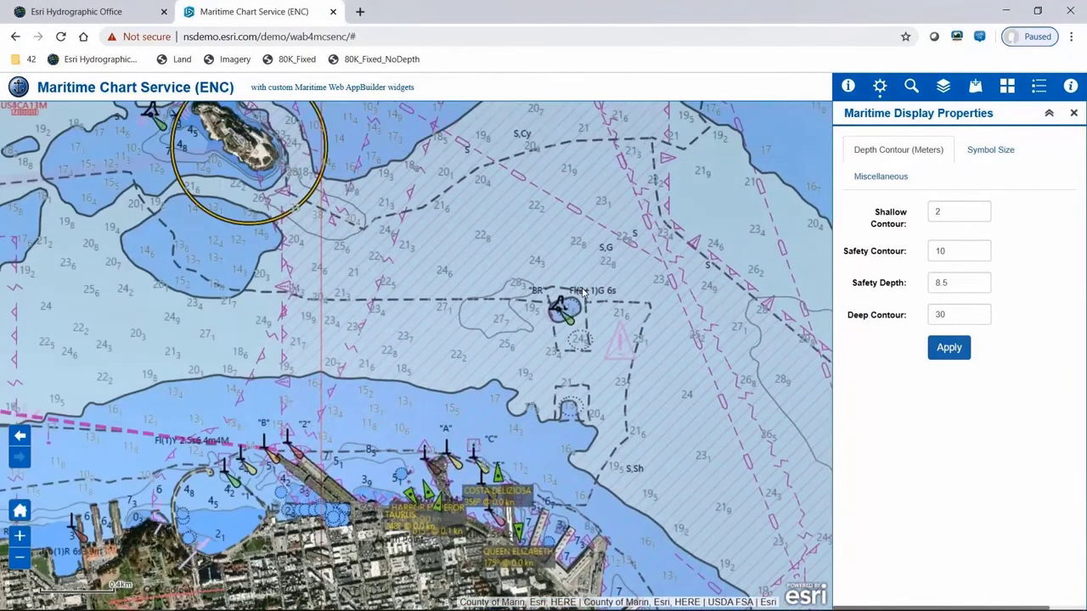
pyautogui.click(879, 175)
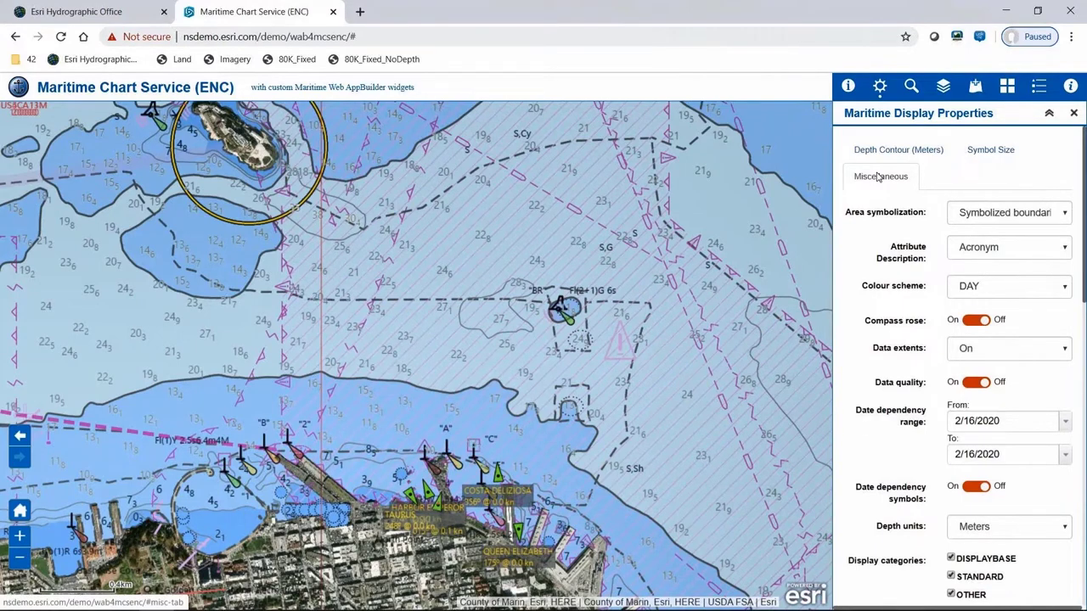
pyautogui.click(1003, 291)
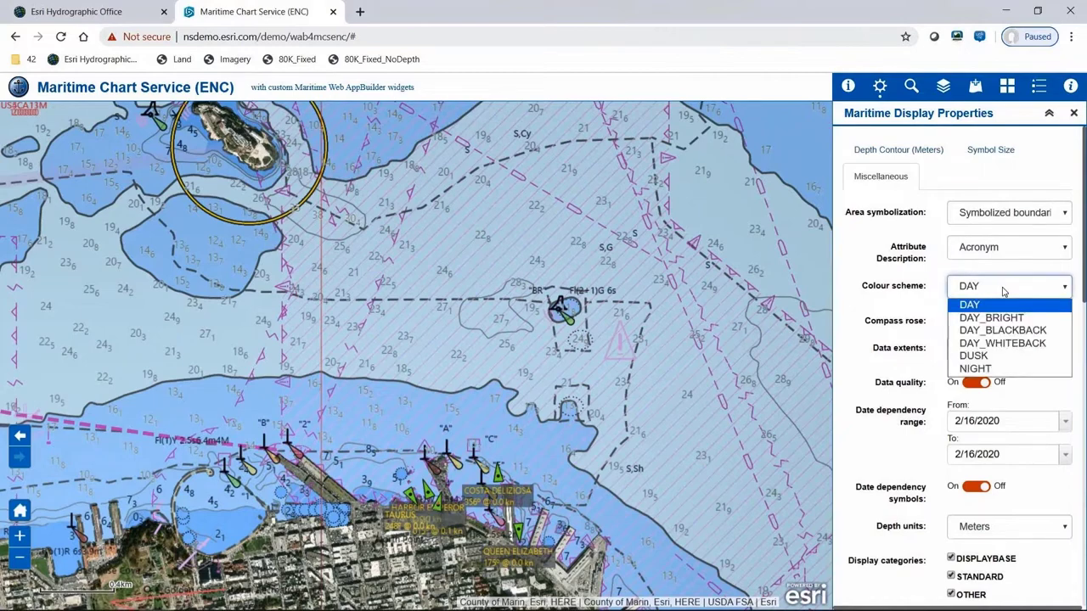
pyautogui.click(996, 356)
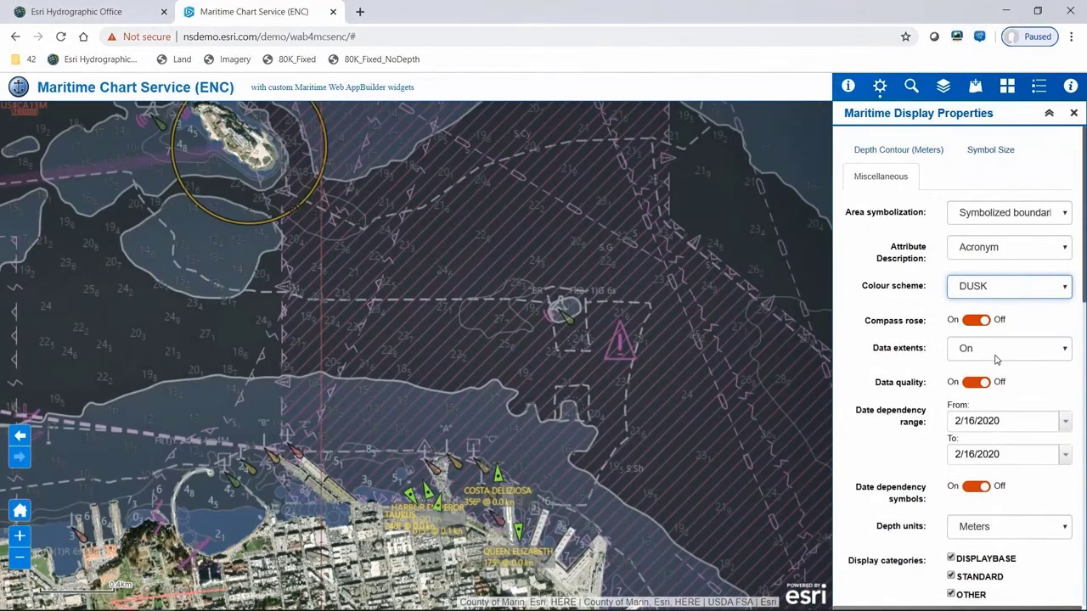
pyautogui.click(1001, 289)
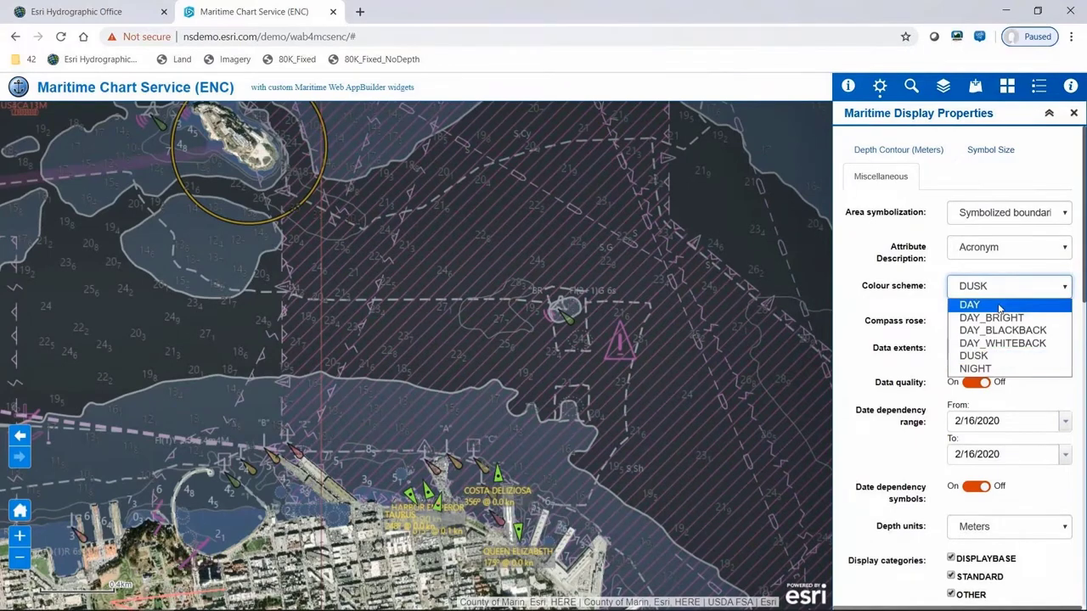
pyautogui.click(1000, 308)
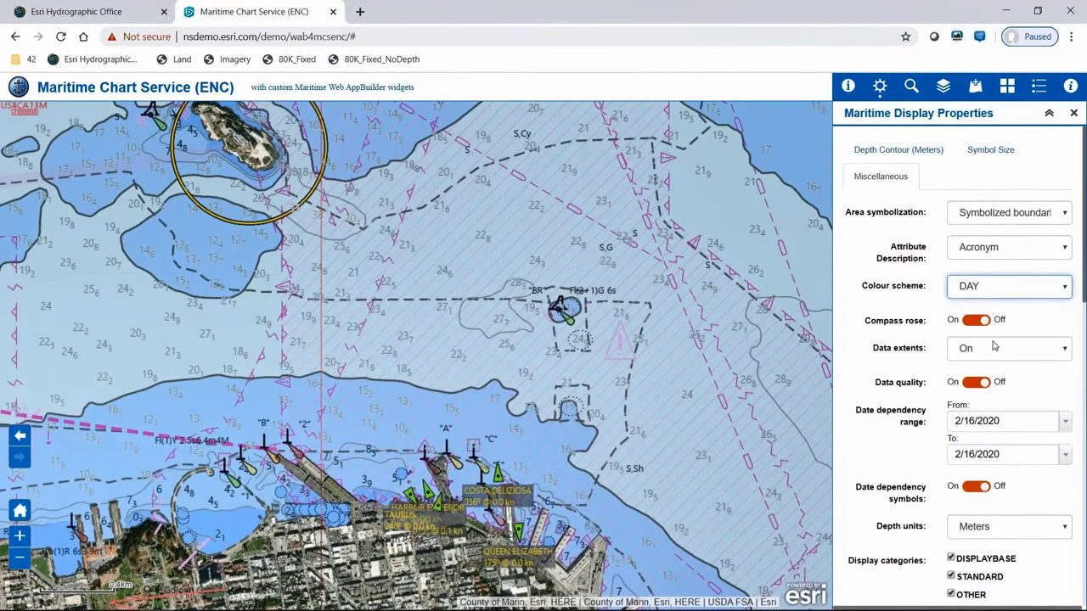
pyautogui.click(995, 350)
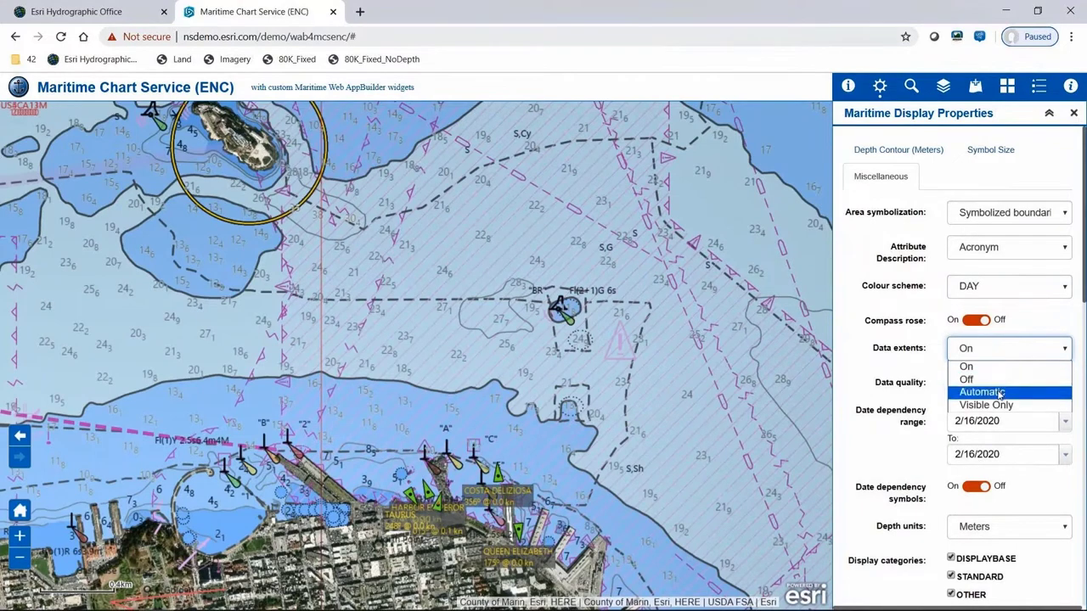
pyautogui.click(915, 374)
pyautogui.click(976, 383)
pyautogui.click(985, 384)
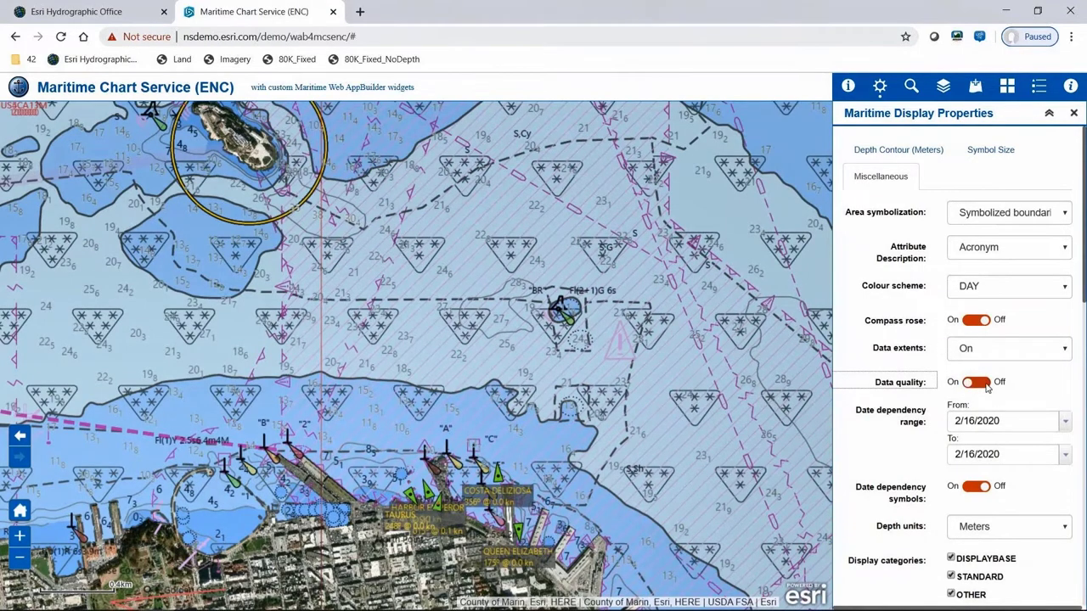
pyautogui.scroll(-1, 907, 379)
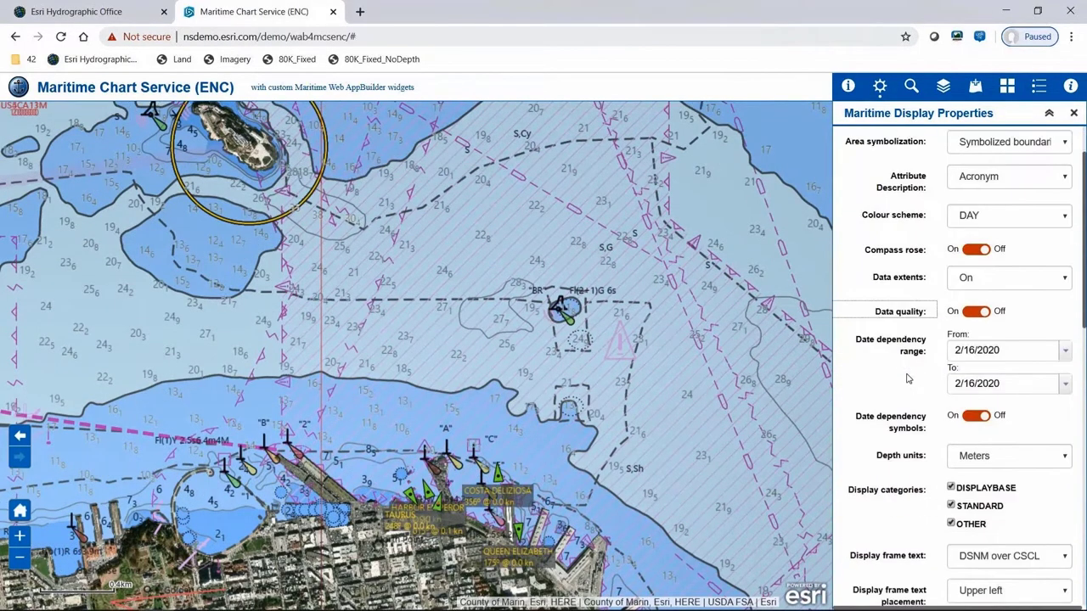
pyautogui.scroll(-1, 903, 345)
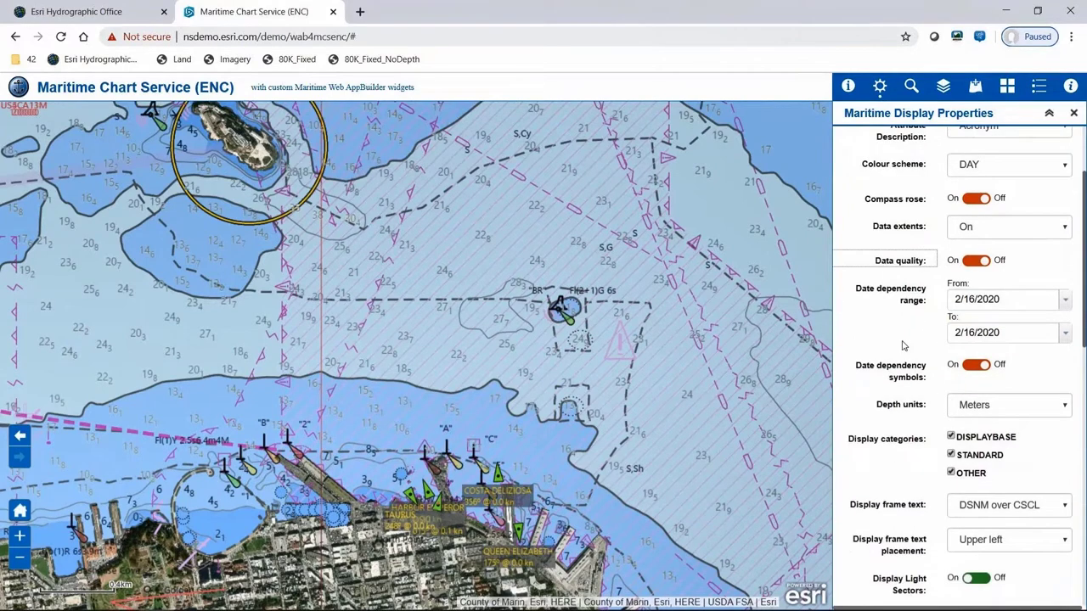
pyautogui.scroll(-1, 904, 345)
pyautogui.scroll(-1, 897, 349)
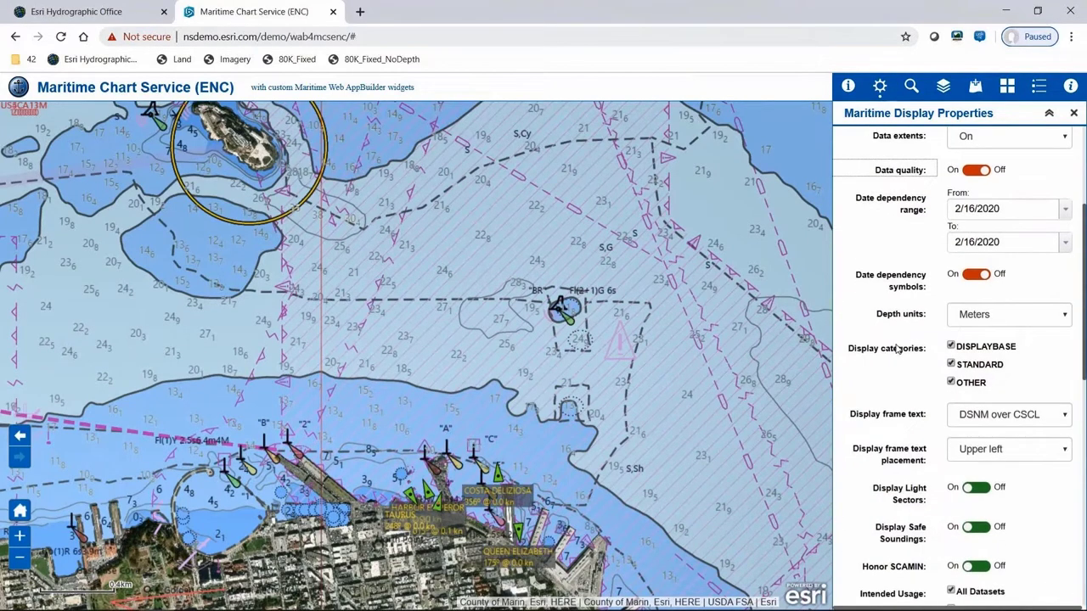
pyautogui.scroll(-1, 897, 349)
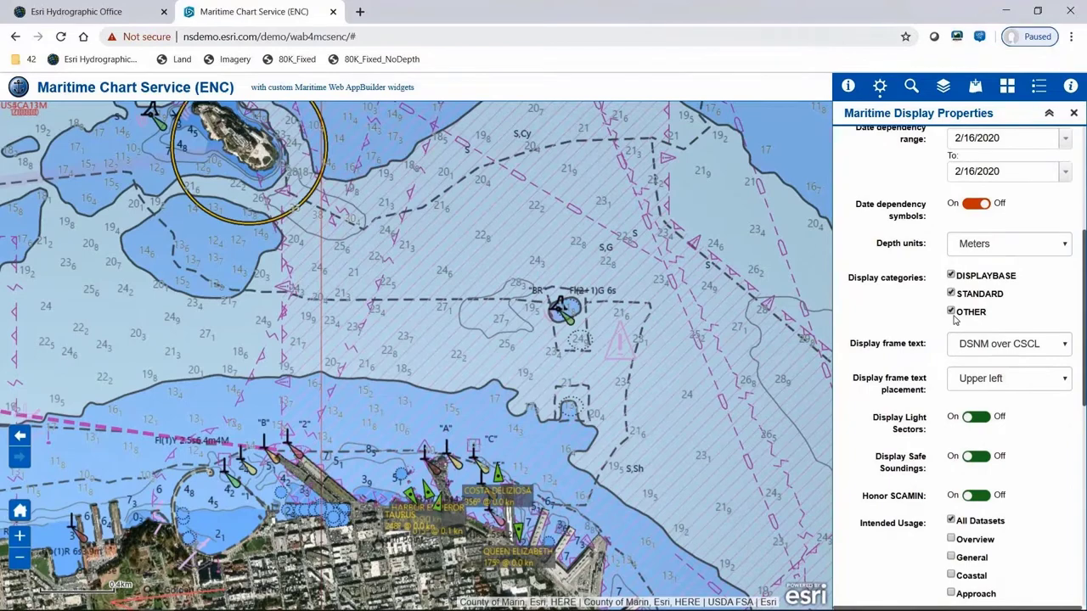
pyautogui.click(951, 312)
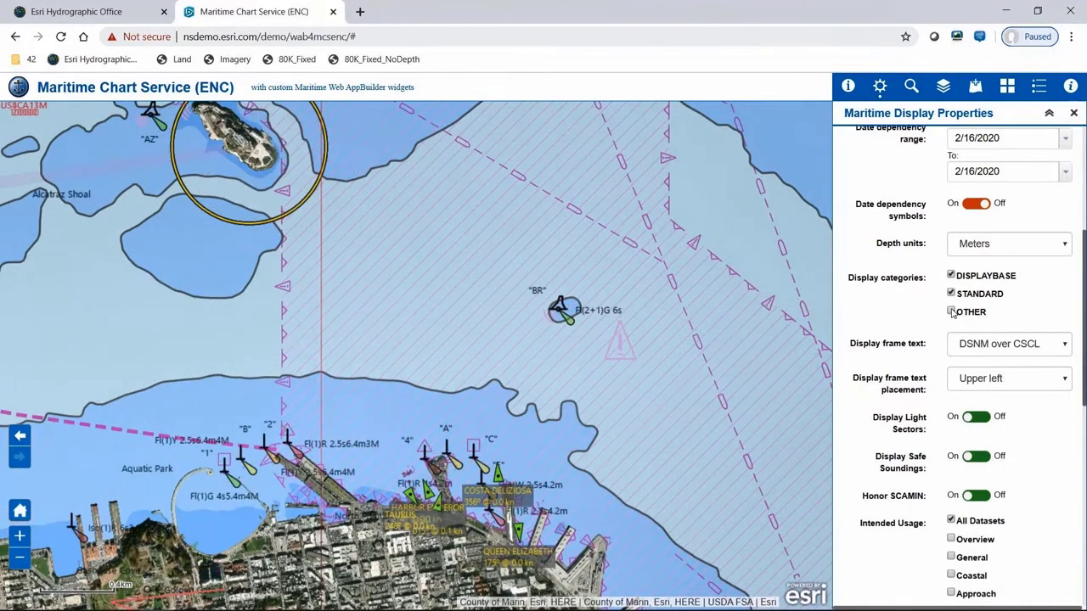
pyautogui.click(951, 294)
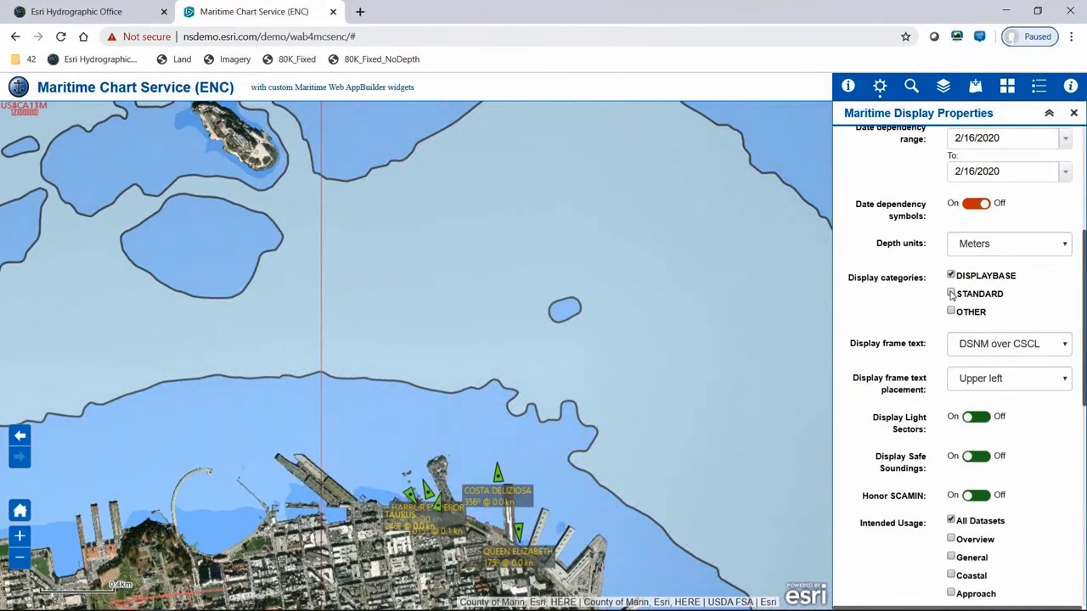
pyautogui.click(951, 276)
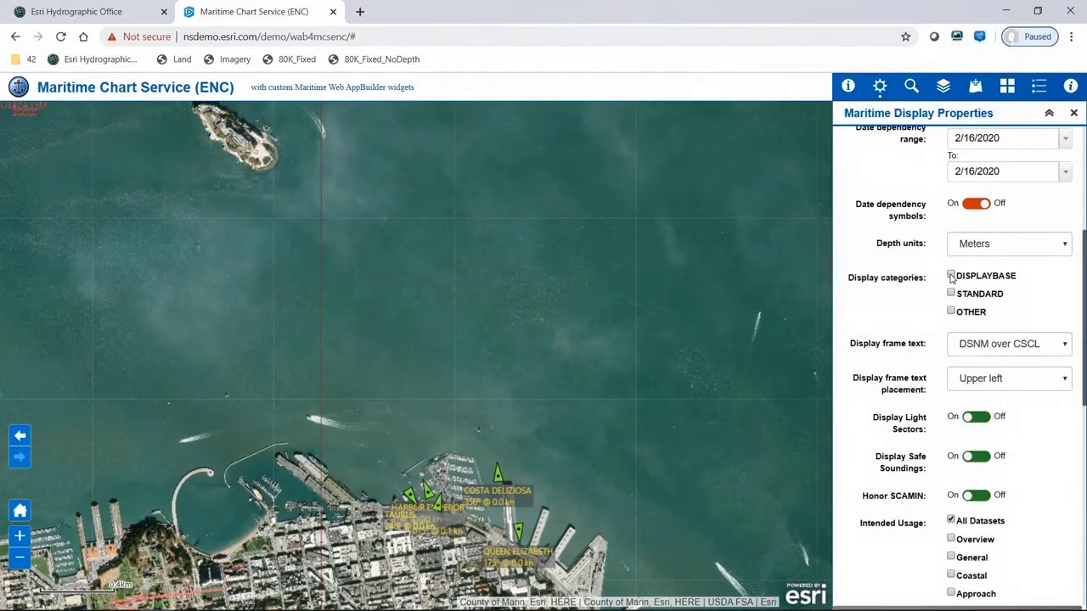
pyautogui.click(951, 276)
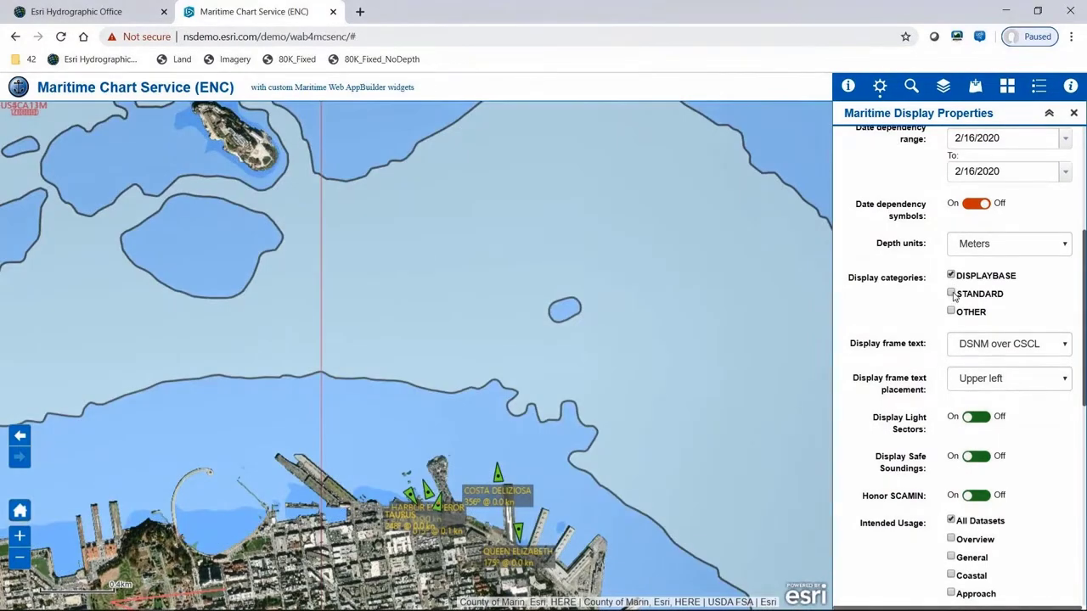
pyautogui.click(952, 294)
pyautogui.click(951, 311)
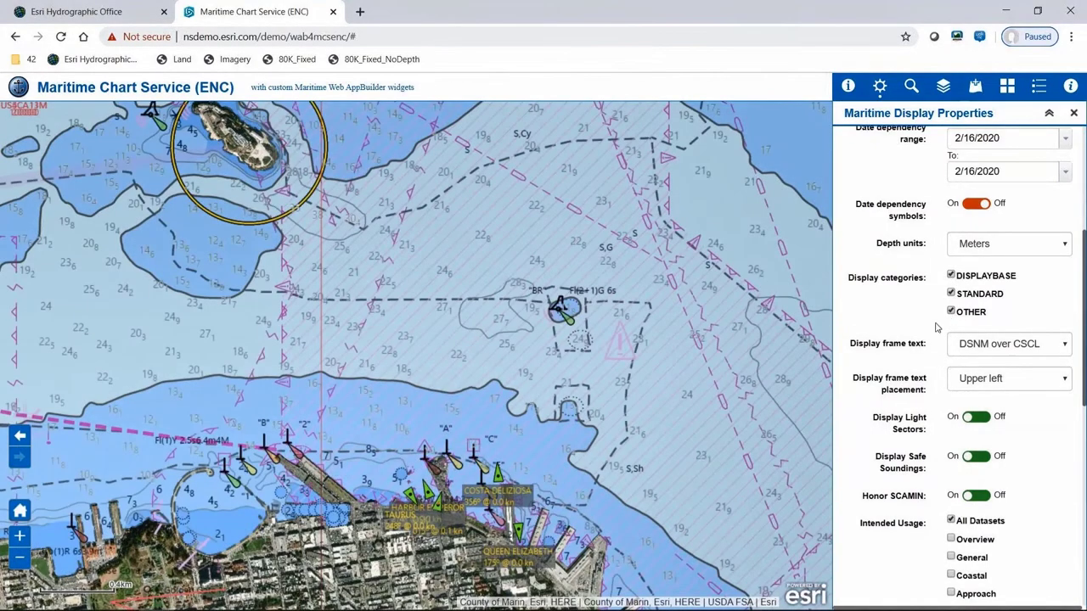
pyautogui.scroll(-3, 915, 369)
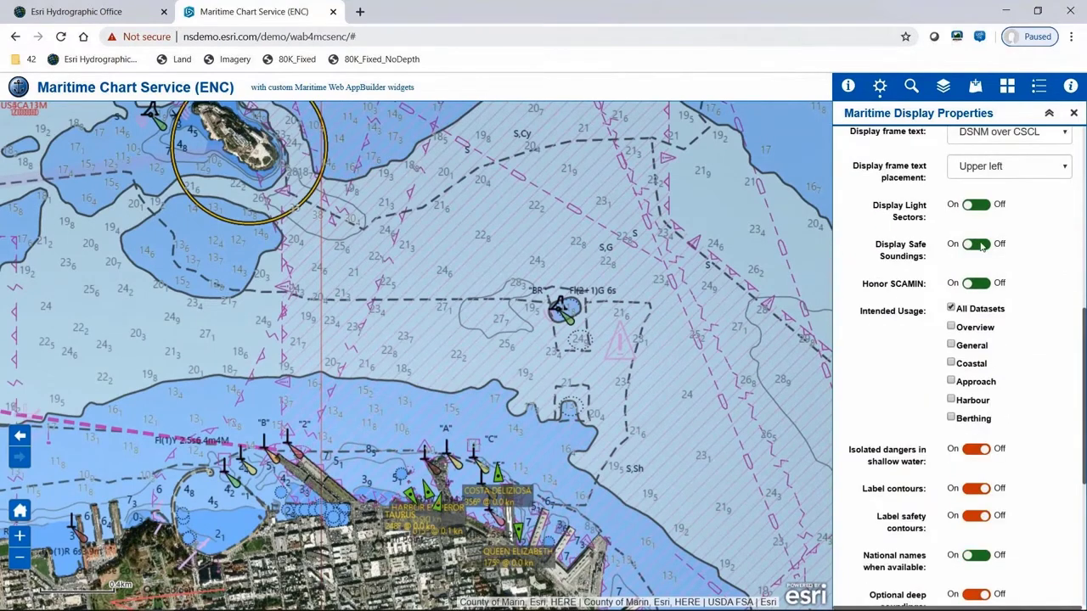
# Keep light sectors on, turn safe soundings off, and limit intended usage to Harbour only.
pyautogui.click(977, 208)
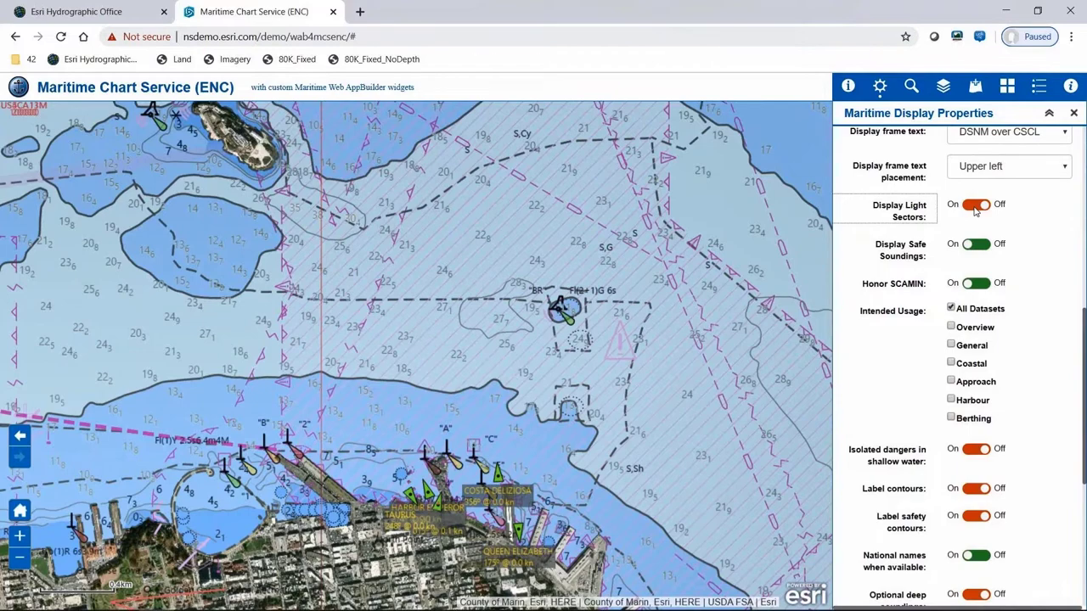
pyautogui.click(977, 209)
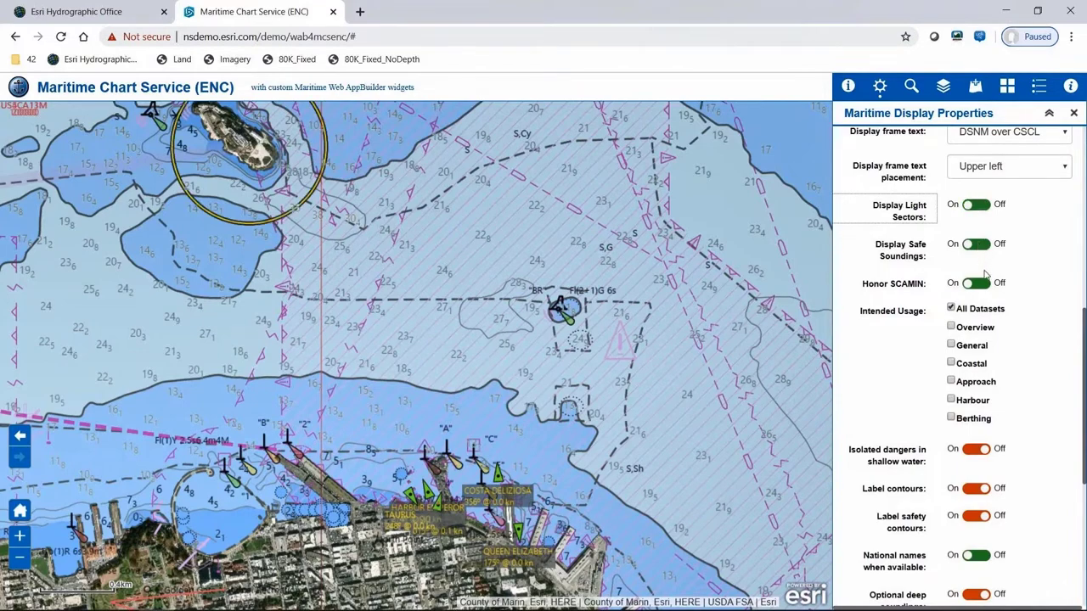
pyautogui.click(977, 246)
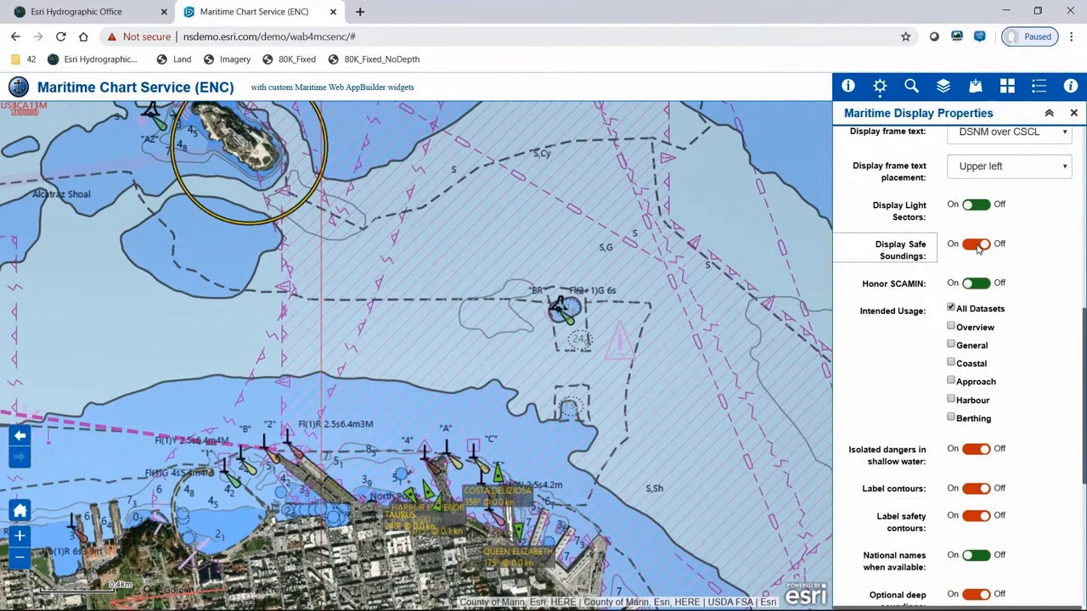
pyautogui.scroll(-1, 938, 319)
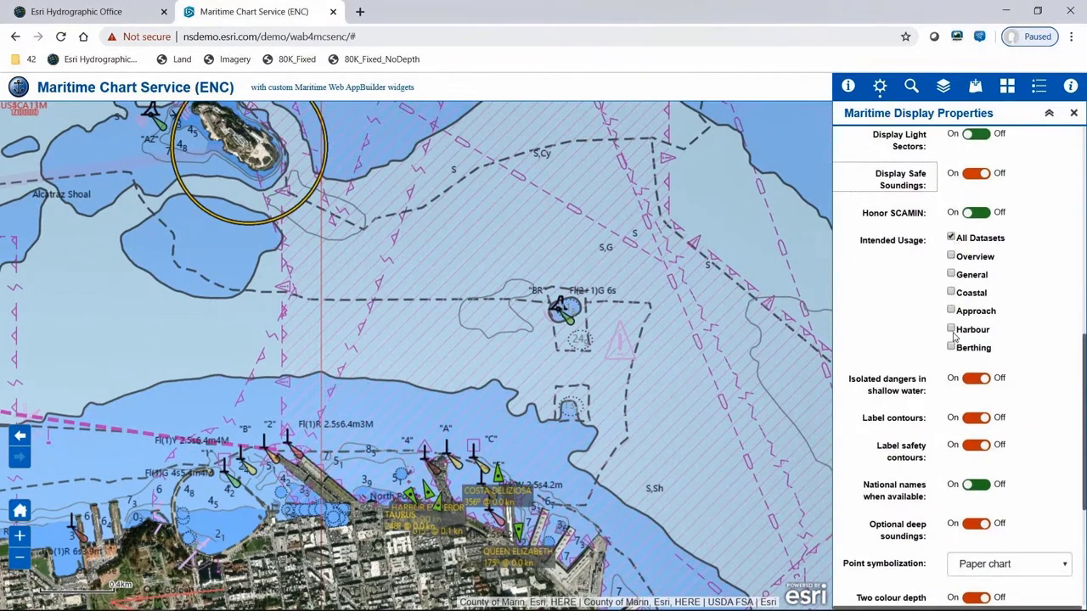
pyautogui.click(951, 329)
pyautogui.click(952, 237)
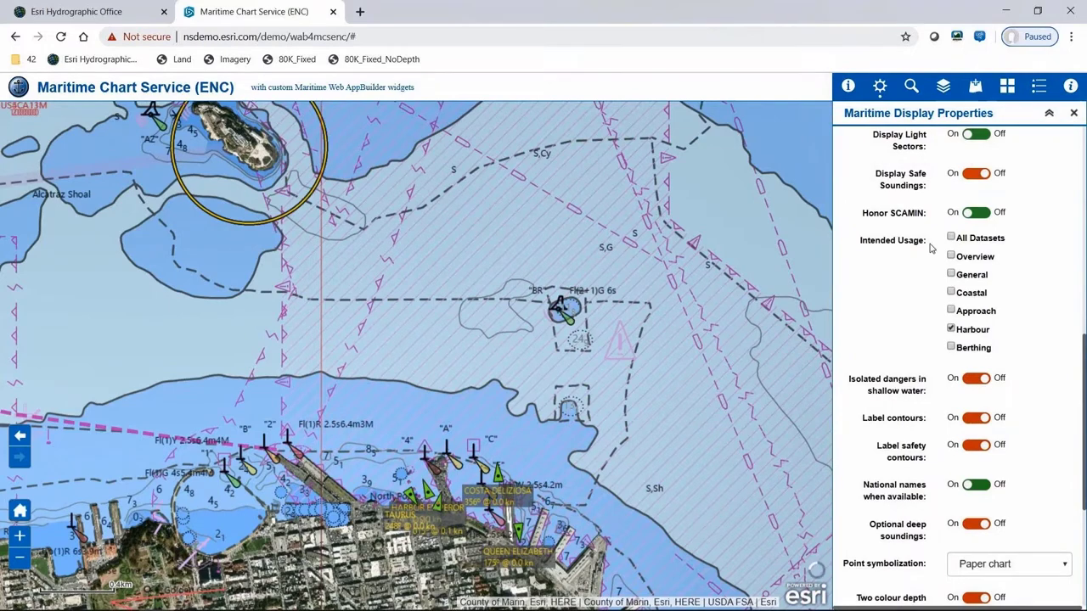
# Set point symbolization to Simplified and bring up the Add Data panel.
pyautogui.scroll(-3, 514, 301)
pyautogui.scroll(-2, 512, 298)
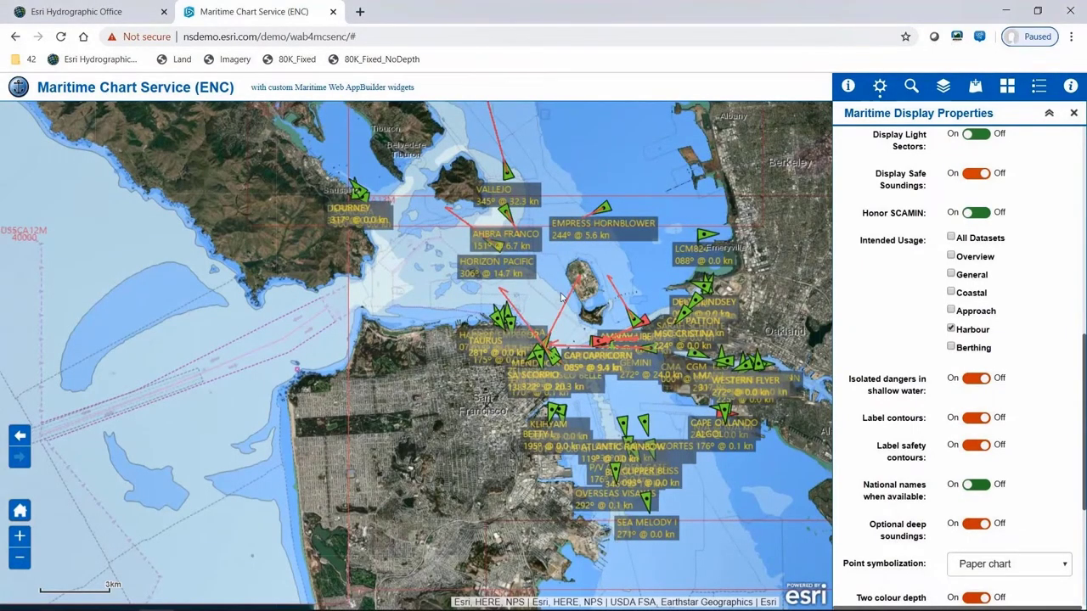
pyautogui.scroll(-1, 908, 356)
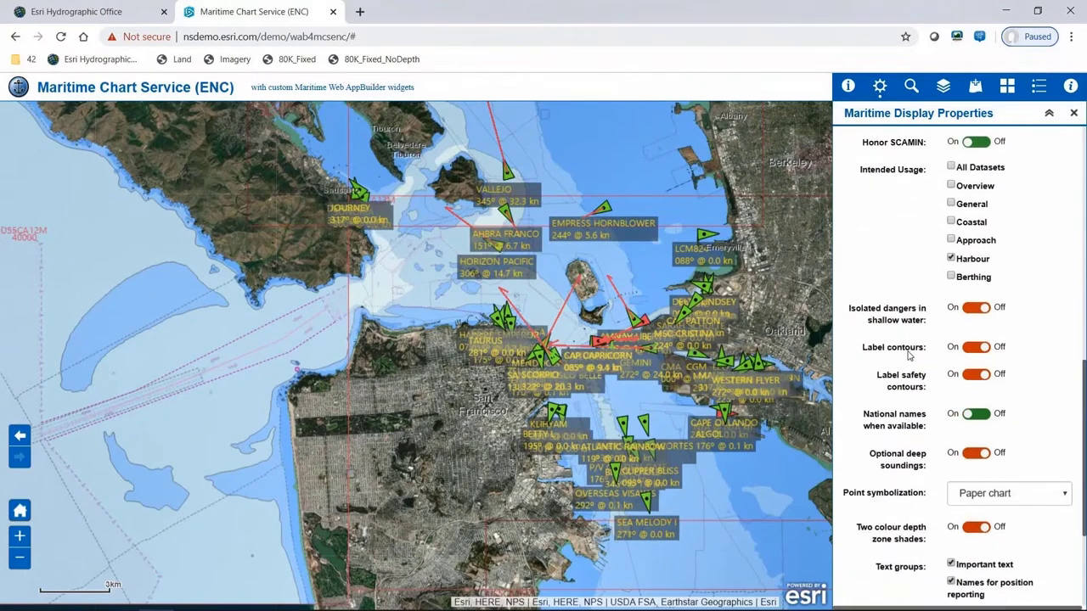
pyautogui.scroll(-1, 909, 357)
pyautogui.click(978, 421)
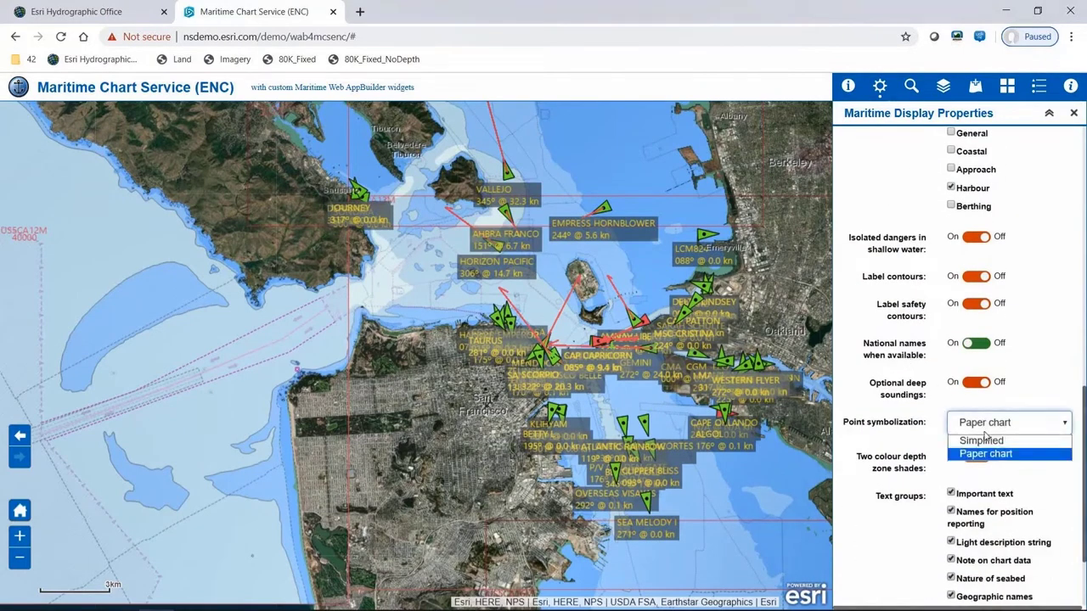
pyautogui.click(982, 441)
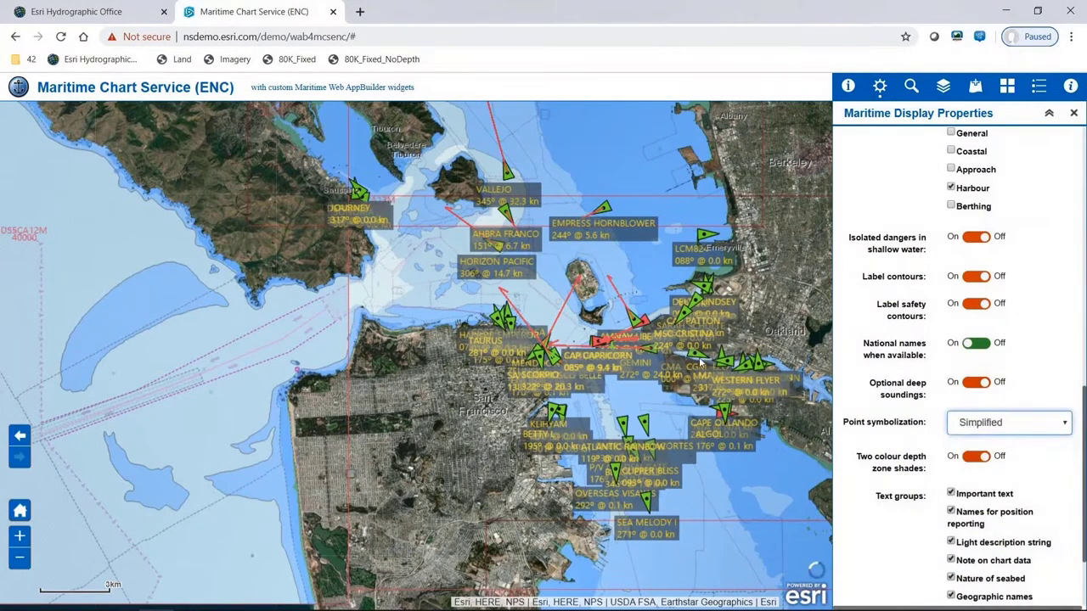
pyautogui.scroll(2, 585, 353)
pyautogui.scroll(2, 586, 357)
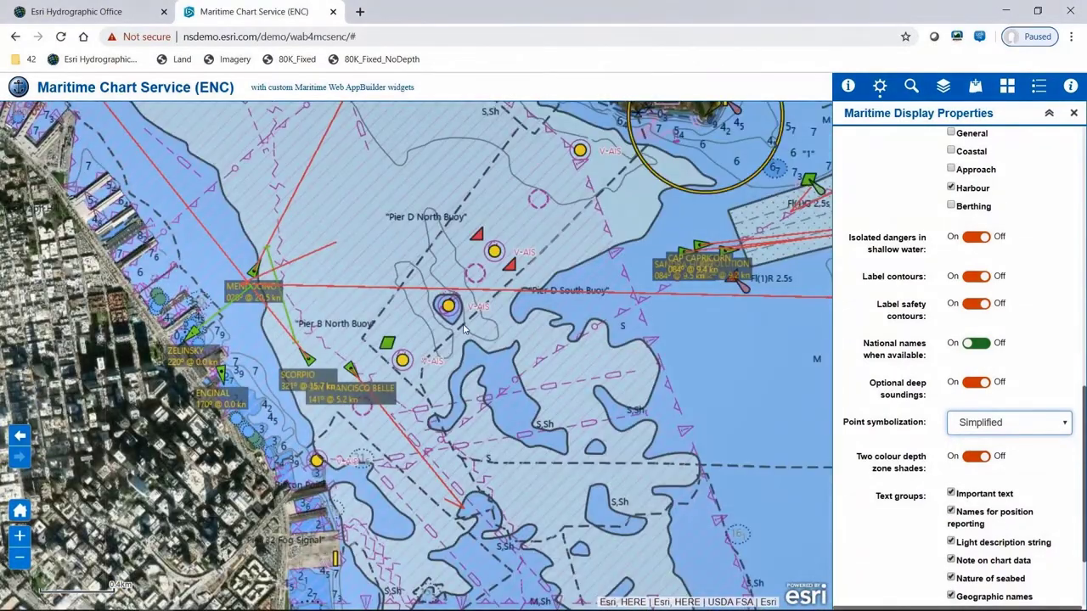
pyautogui.click(974, 87)
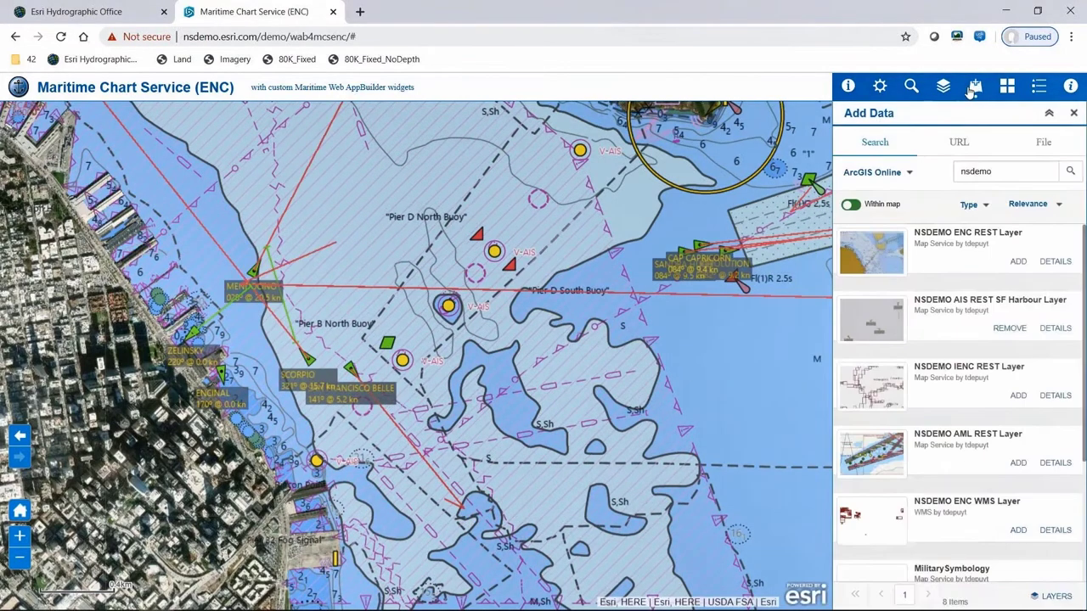
# Search Add Data for 'noaa ba' and add NOAA Estuarine Bathymetry to the map.
pyautogui.moveTo(1002, 171); pyautogui.dragTo(928, 176)
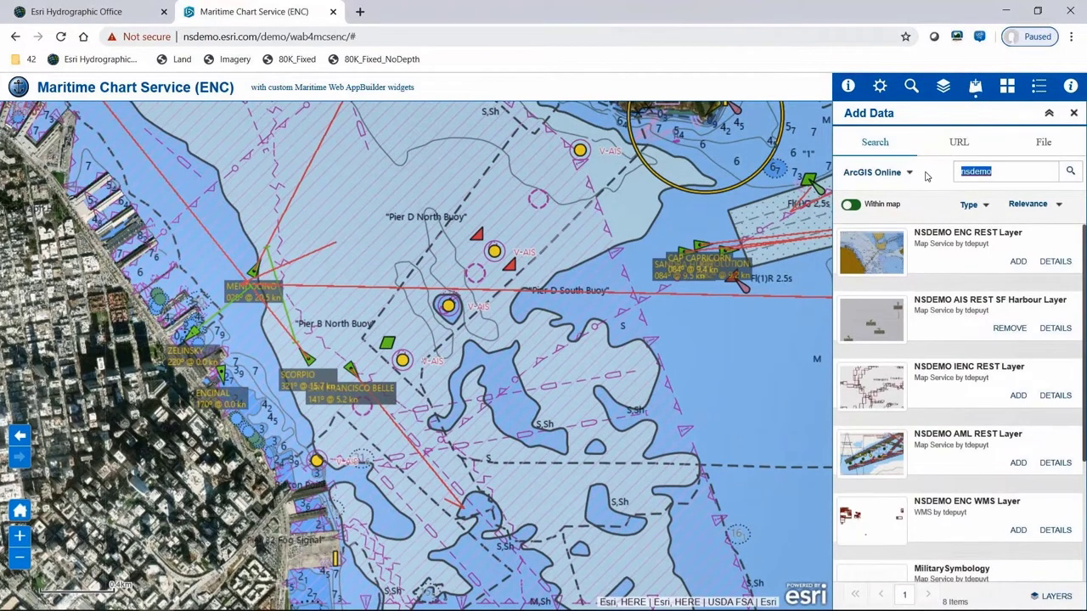
pyautogui.write('noaa bathymetry')
pyautogui.press('Return')
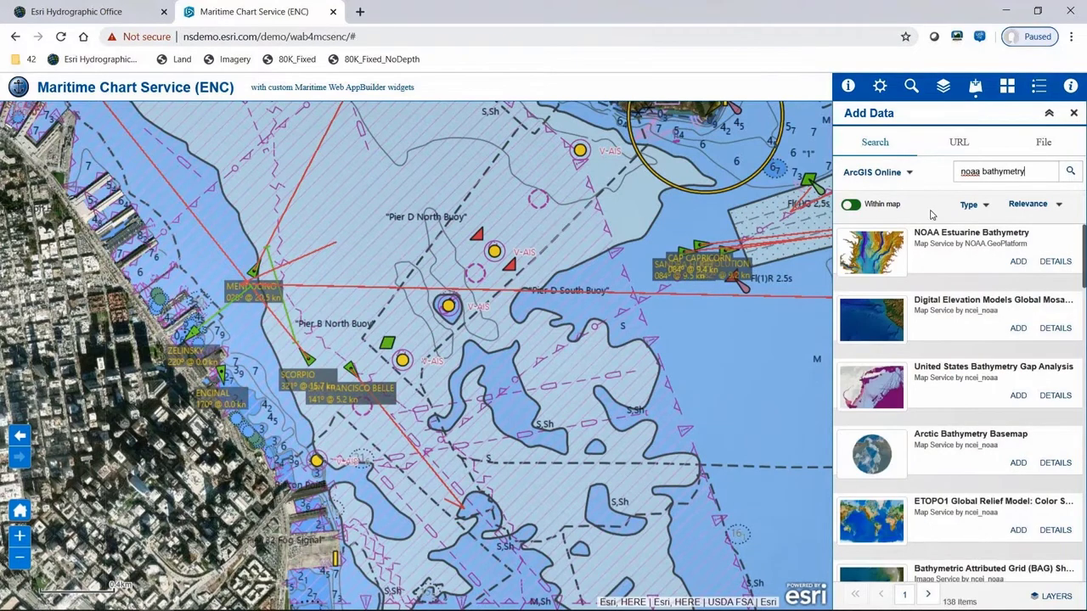
pyautogui.click(1018, 263)
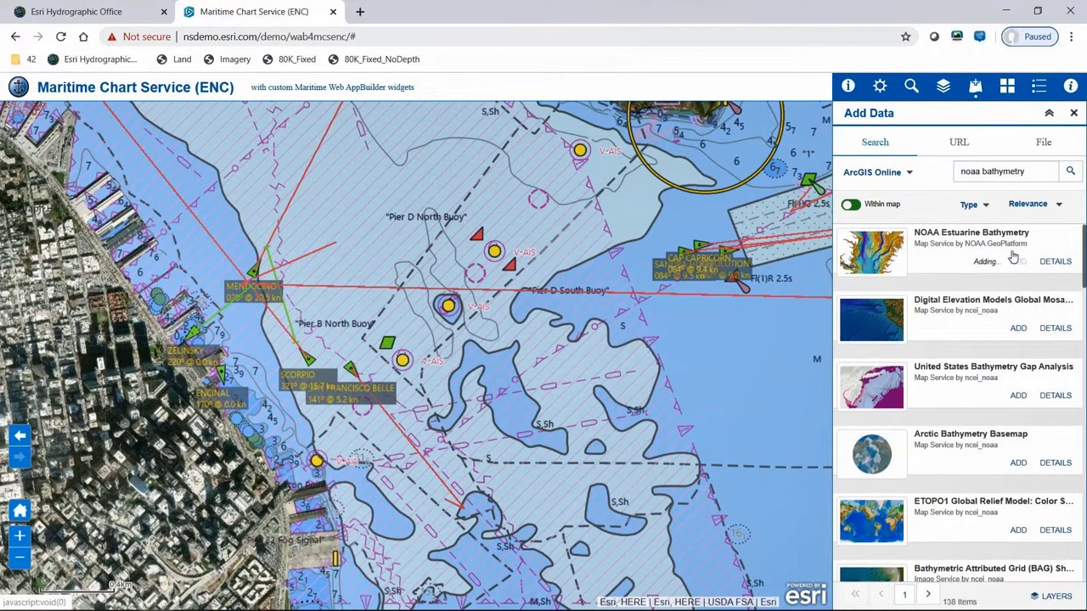
# Search 'nsdem', add the MilitarySymbology layer, and show the Layer List.
pyautogui.tripleClick(1037, 170)
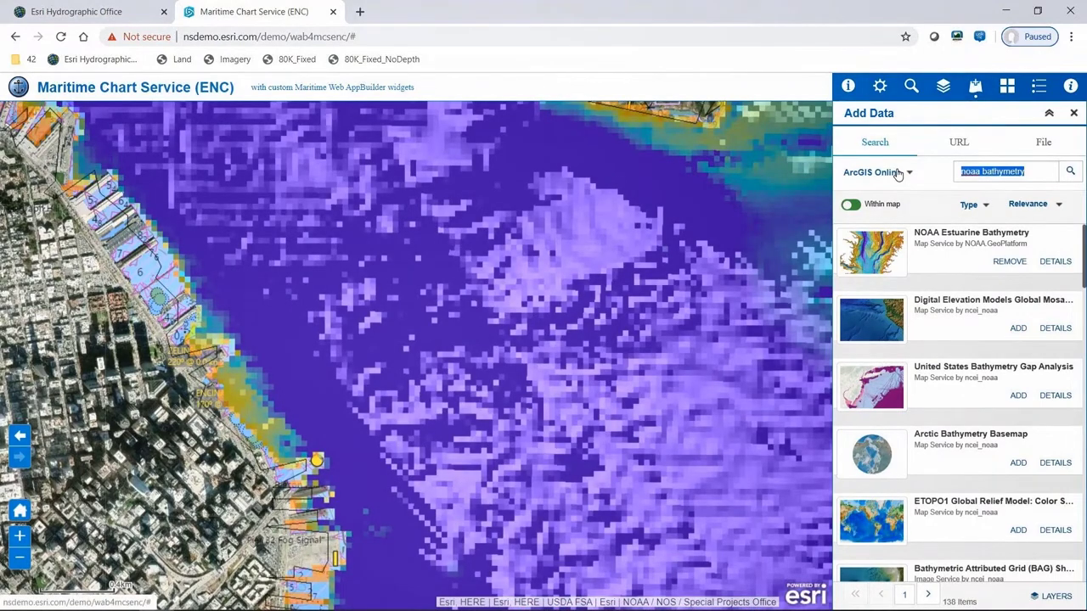
pyautogui.write('nsdemo')
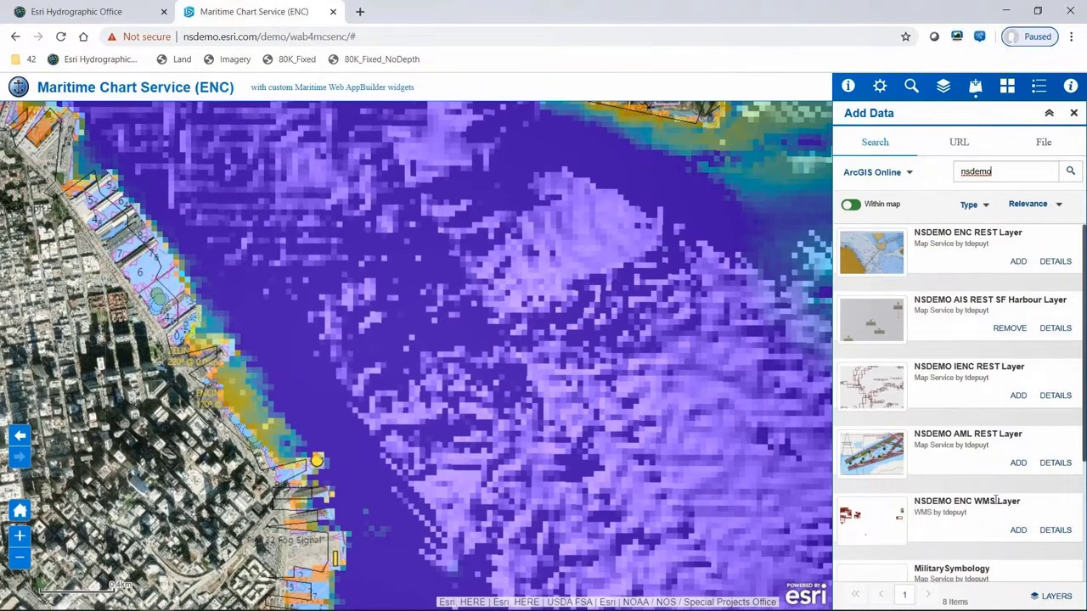
pyautogui.scroll(-1, 996, 501)
pyautogui.click(1017, 528)
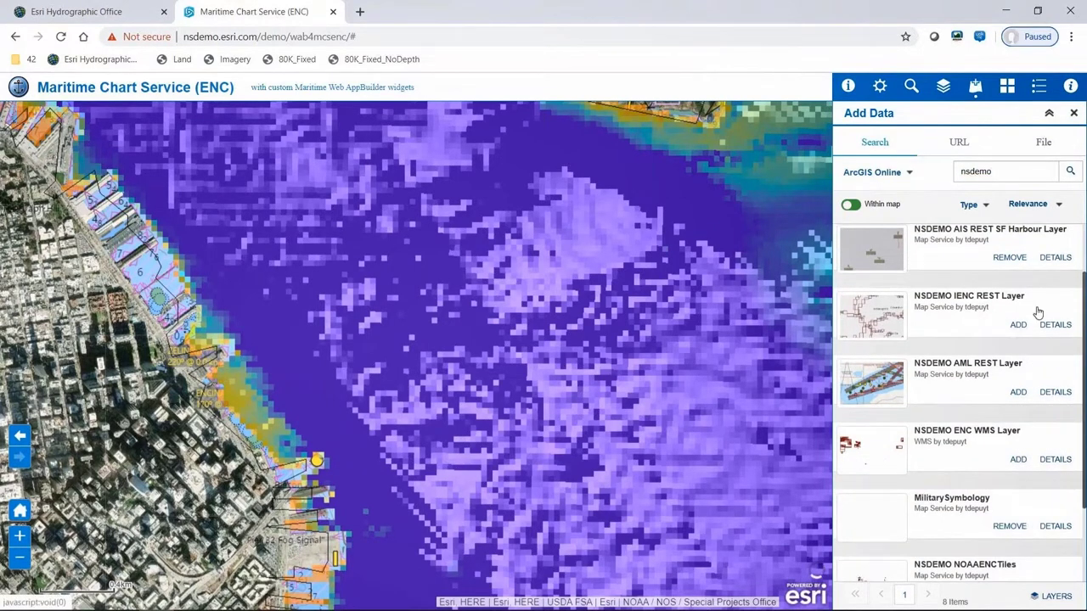
pyautogui.click(943, 86)
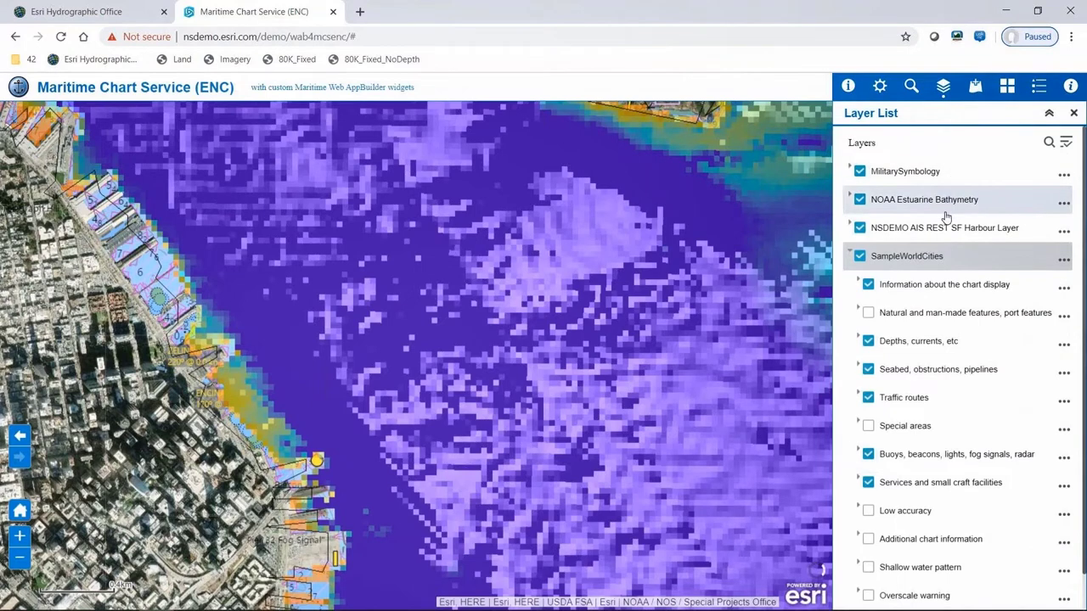
# Collapse SampleWorldCities and move NOAA Estuarine Bathymetry down twice, beneath SampleWorldCities.
pyautogui.click(851, 255)
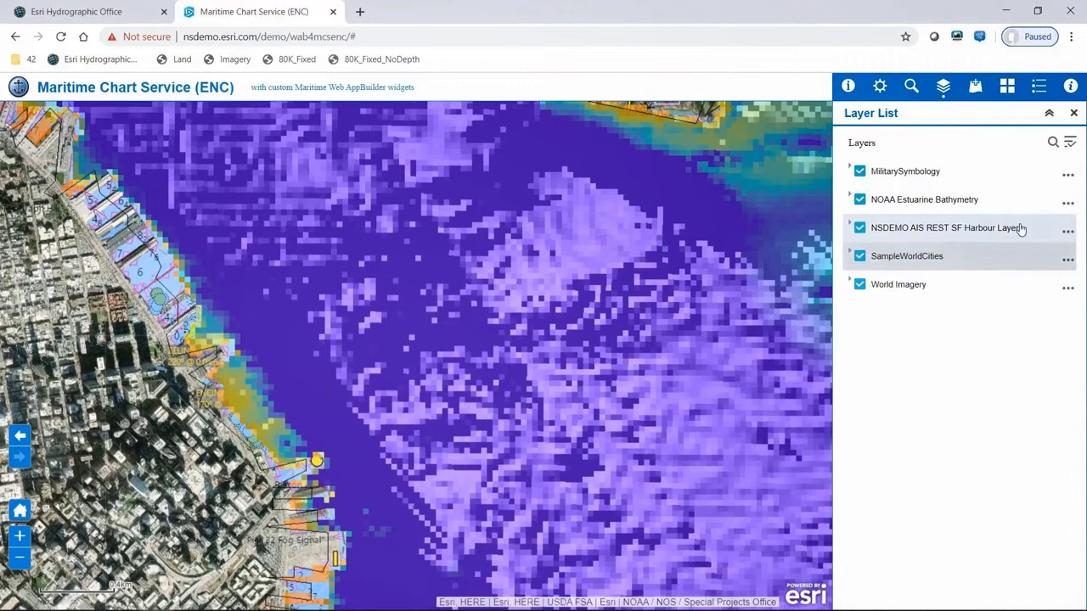
pyautogui.click(1069, 205)
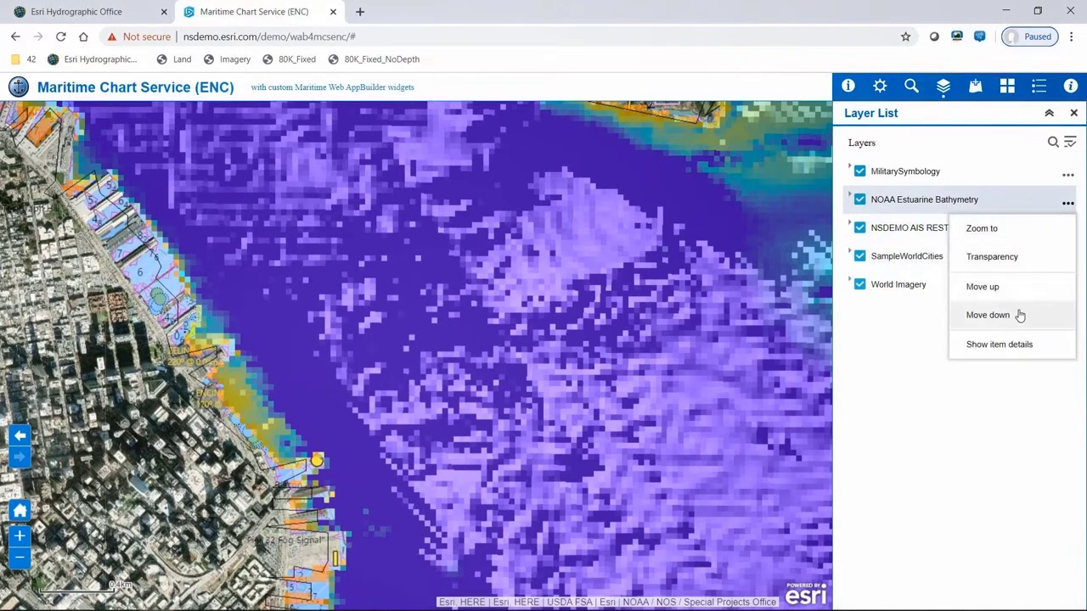
pyautogui.click(1020, 315)
pyautogui.click(1068, 231)
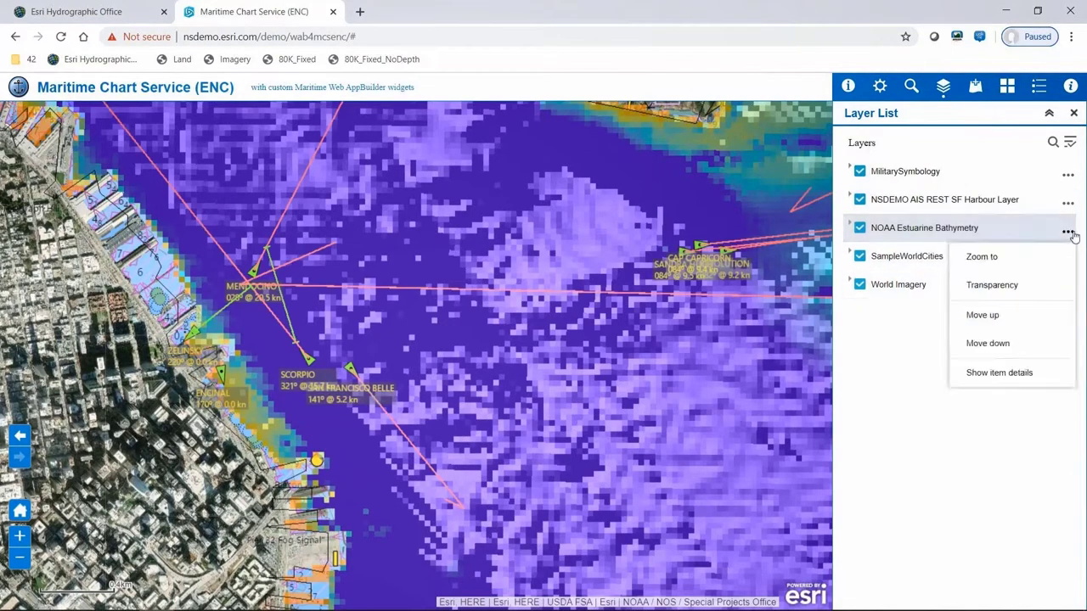
pyautogui.click(1004, 344)
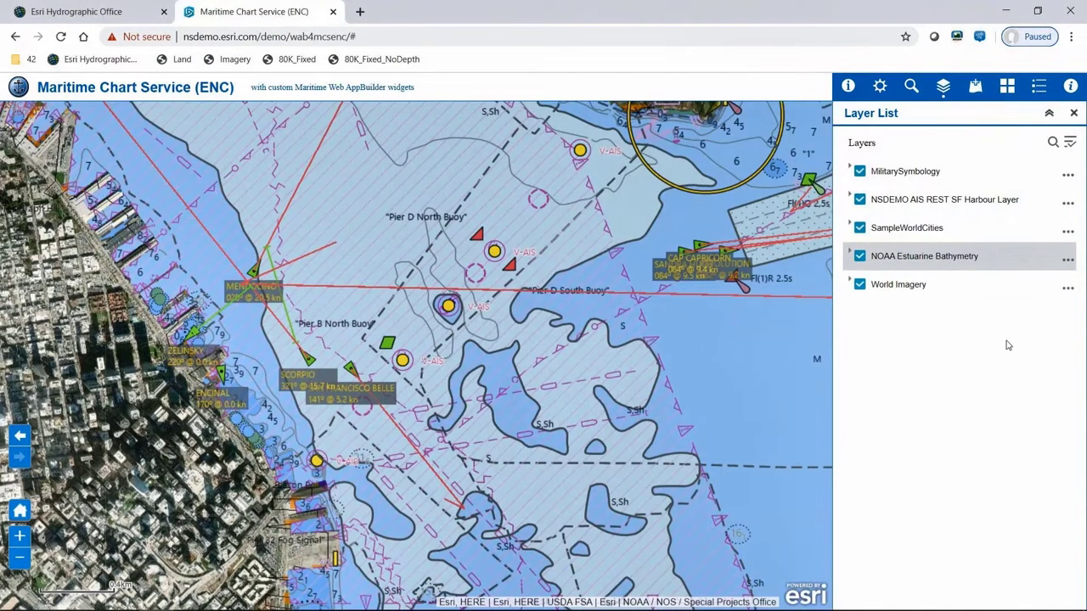
pyautogui.click(20, 512)
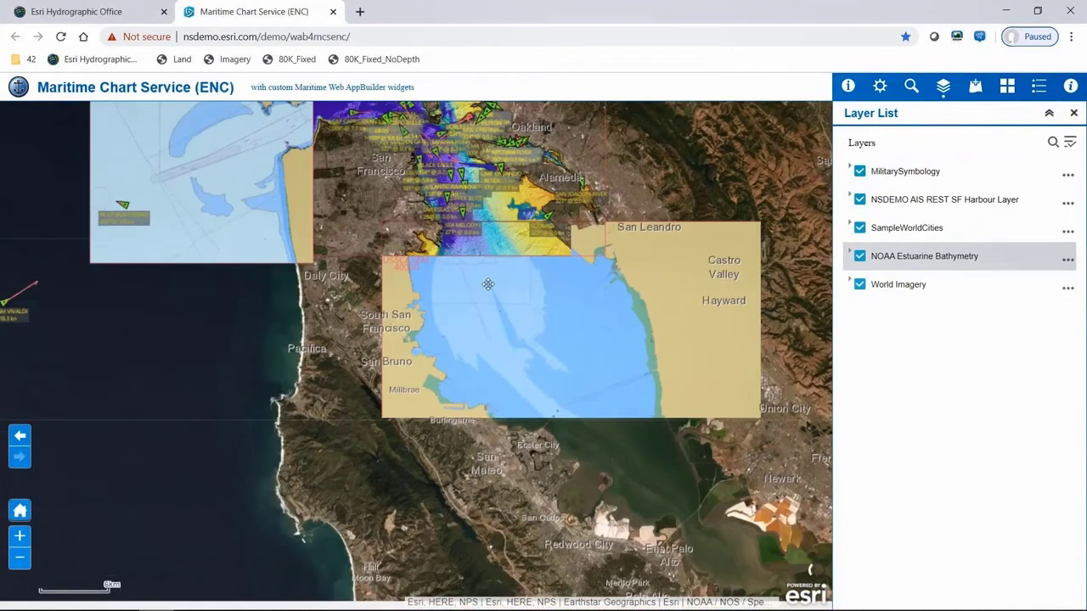
# Pan south along the coast to Monterey Bay and zoom in on Castroville and Marina.
pyautogui.moveTo(488, 284); pyautogui.dragTo(471, 204)
pyautogui.moveTo(548, 424); pyautogui.dragTo(534, 231)
pyautogui.moveTo(527, 479); pyautogui.dragTo(523, 280)
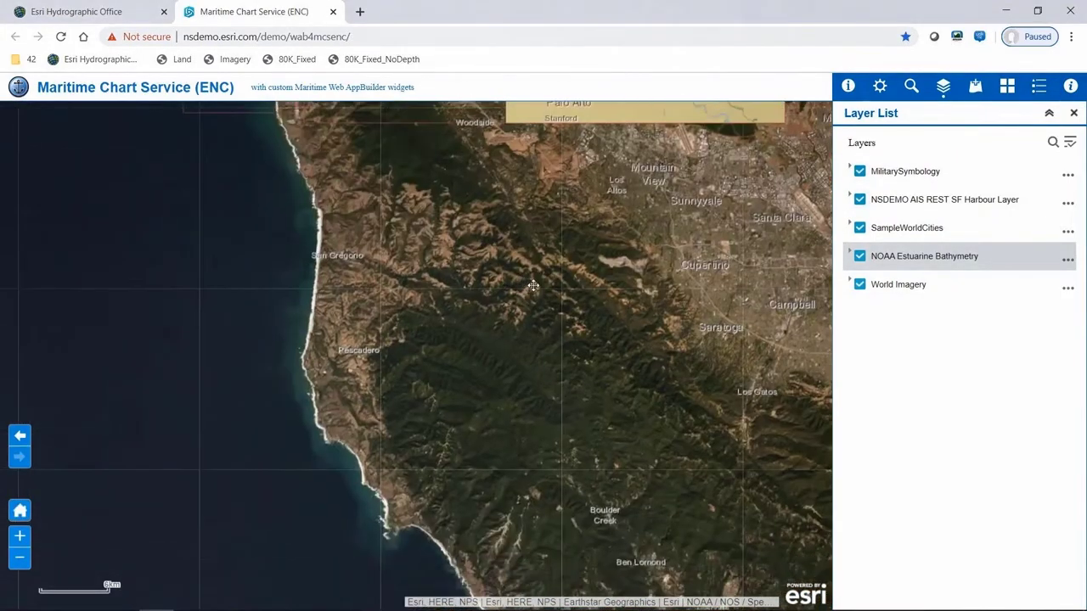
pyautogui.moveTo(521, 415); pyautogui.dragTo(521, 294)
pyautogui.moveTo(697, 556); pyautogui.dragTo(655, 461)
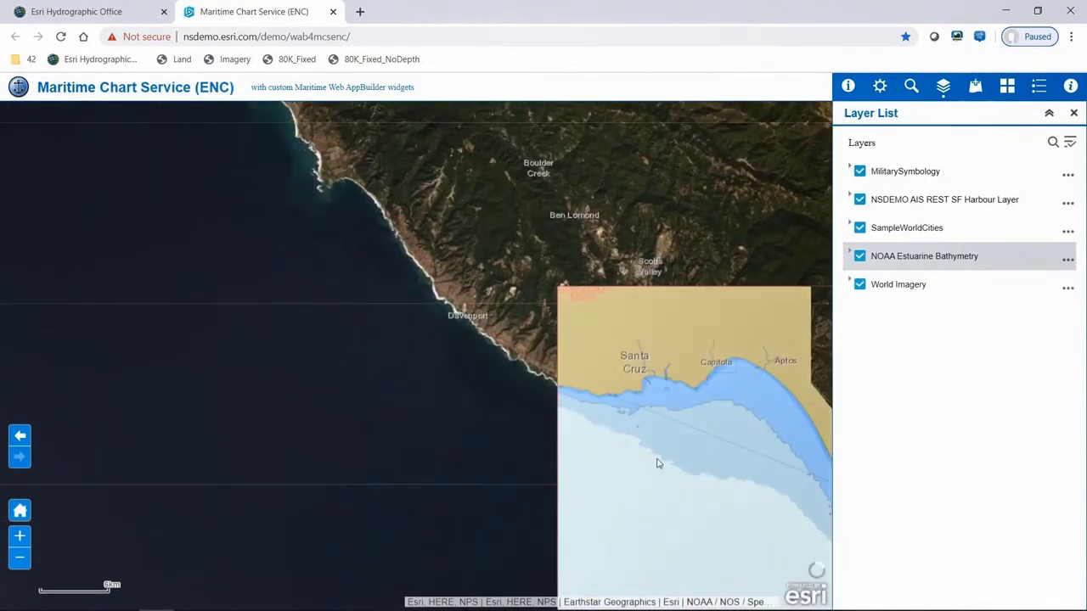
pyautogui.moveTo(699, 489); pyautogui.dragTo(396, 393)
pyautogui.moveTo(615, 549); pyautogui.dragTo(501, 365)
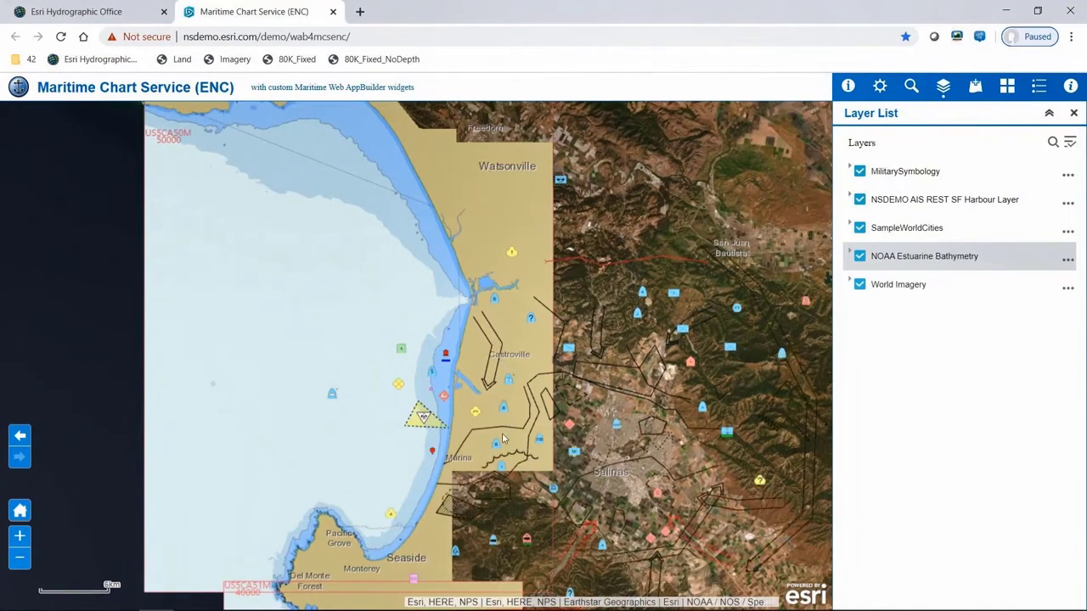
pyautogui.scroll(1, 457, 429)
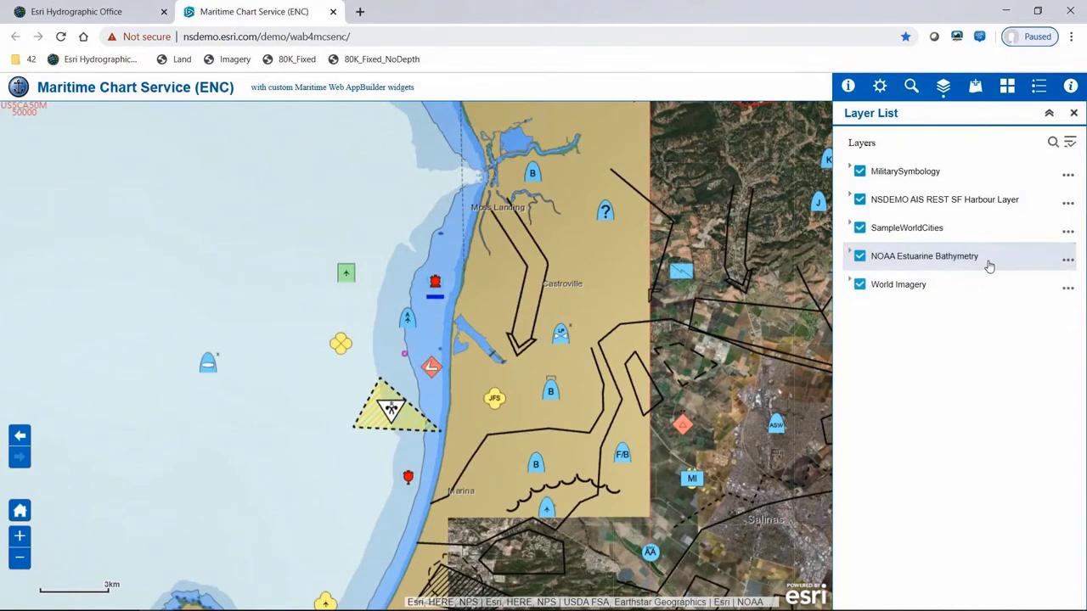
# Give the SampleWorldCities layer about 50% transparency, then zoom in further near Castroville.
pyautogui.click(1068, 232)
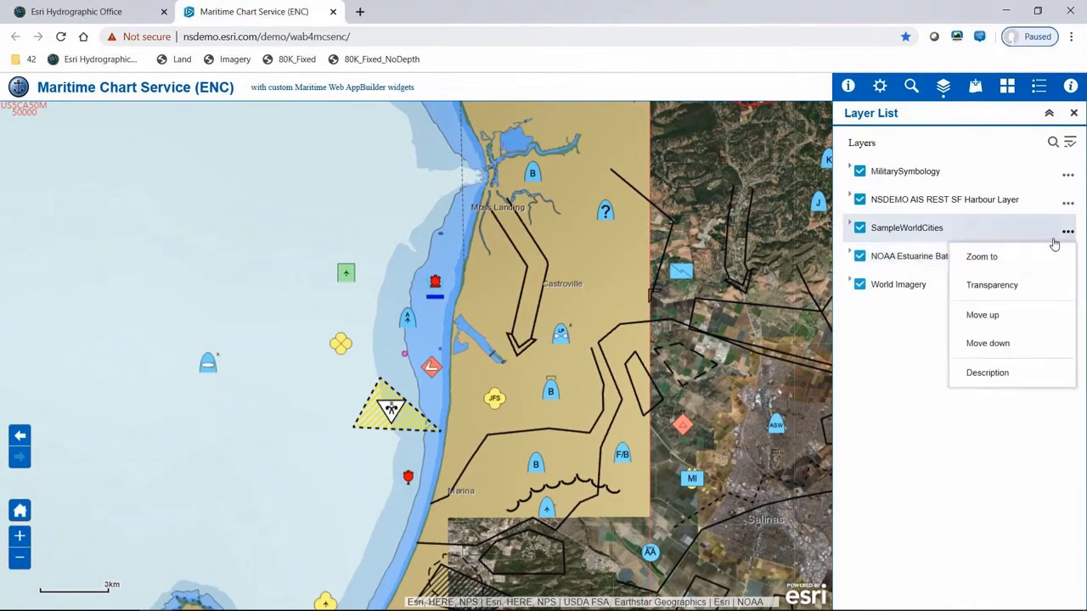
pyautogui.click(1009, 289)
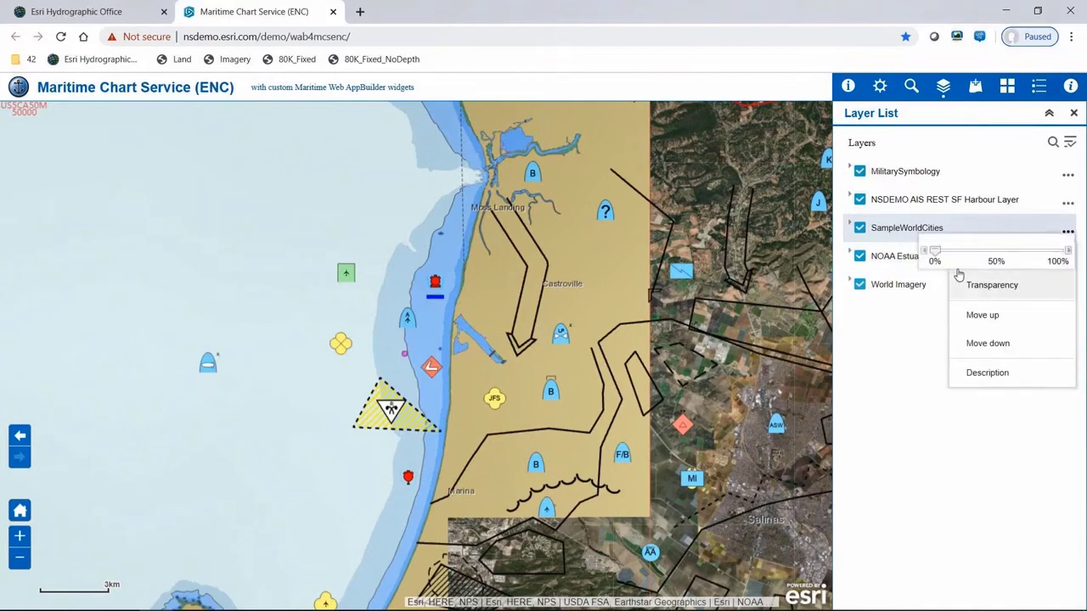
pyautogui.moveTo(934, 251); pyautogui.dragTo(996, 254)
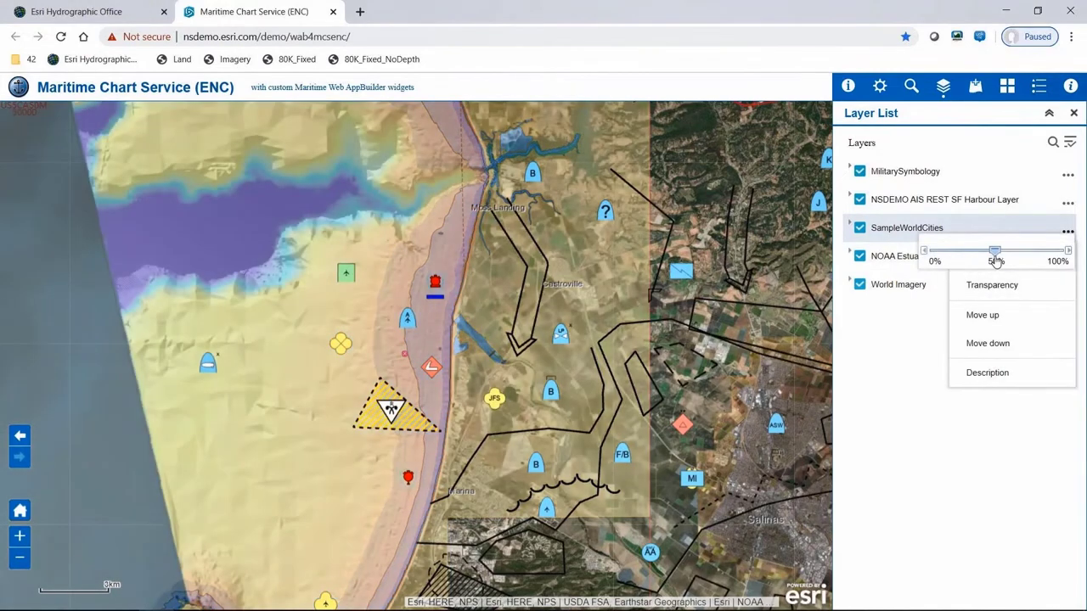
pyautogui.click(902, 390)
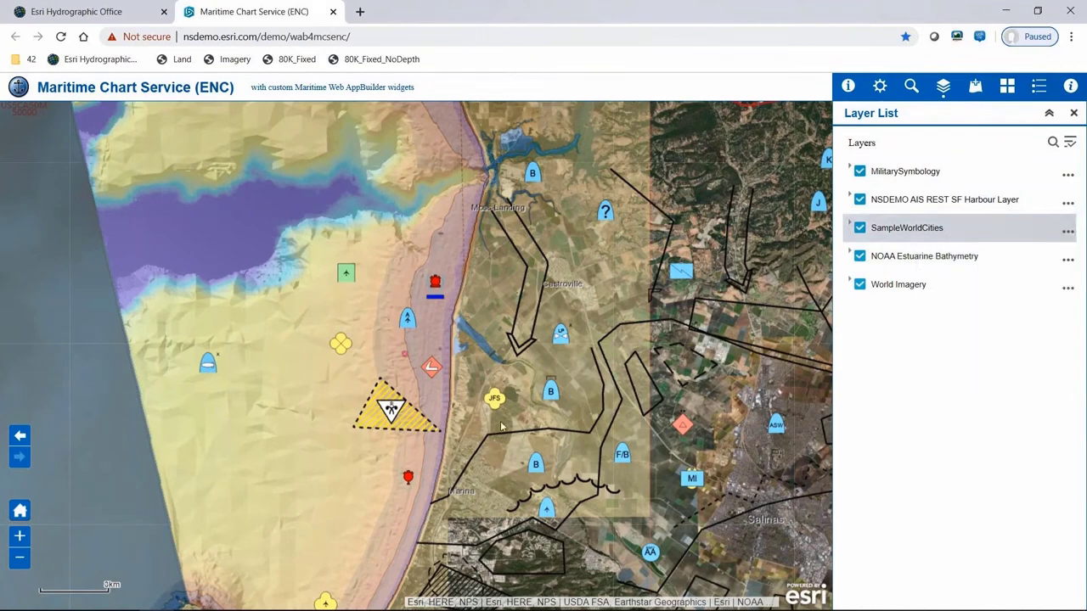
pyautogui.scroll(1, 500, 422)
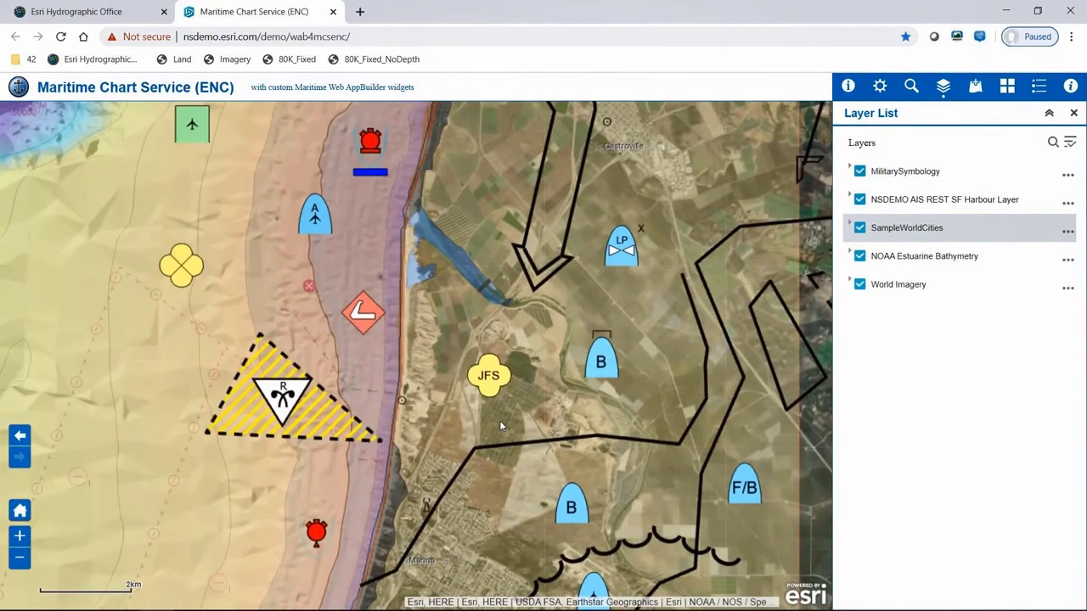
# Identify the features at a coastal symbol, page to the third of 6 results, and close the popup.
pyautogui.click(282, 399)
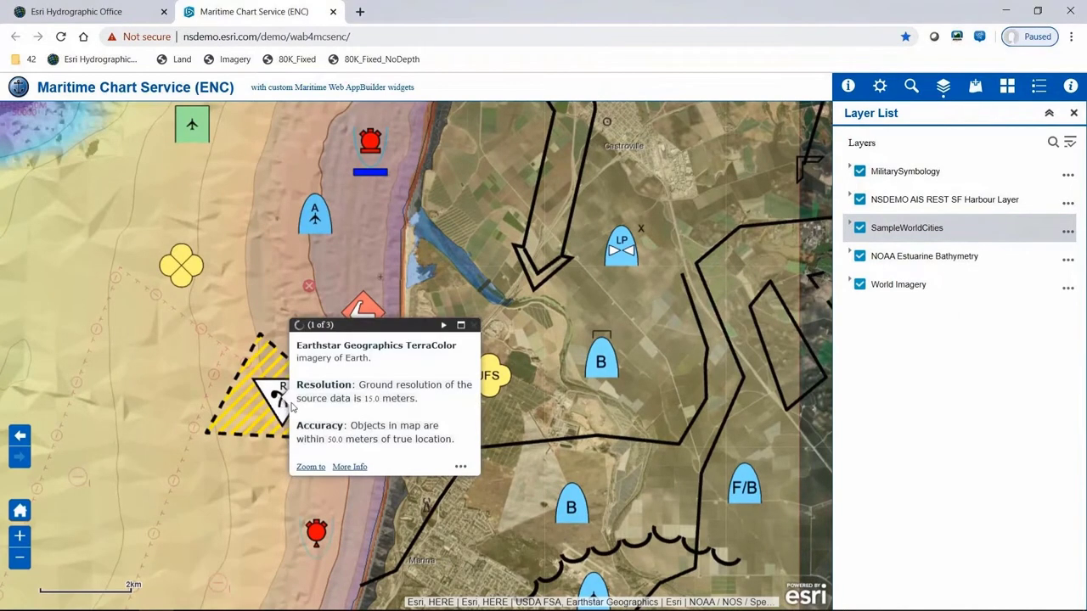
pyautogui.click(444, 327)
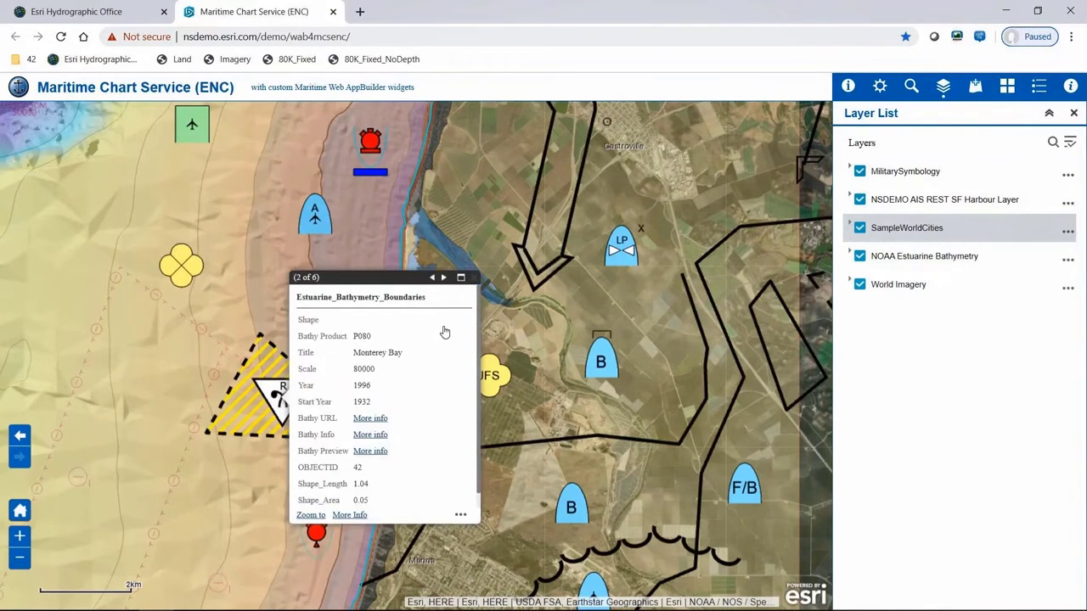
pyautogui.click(444, 280)
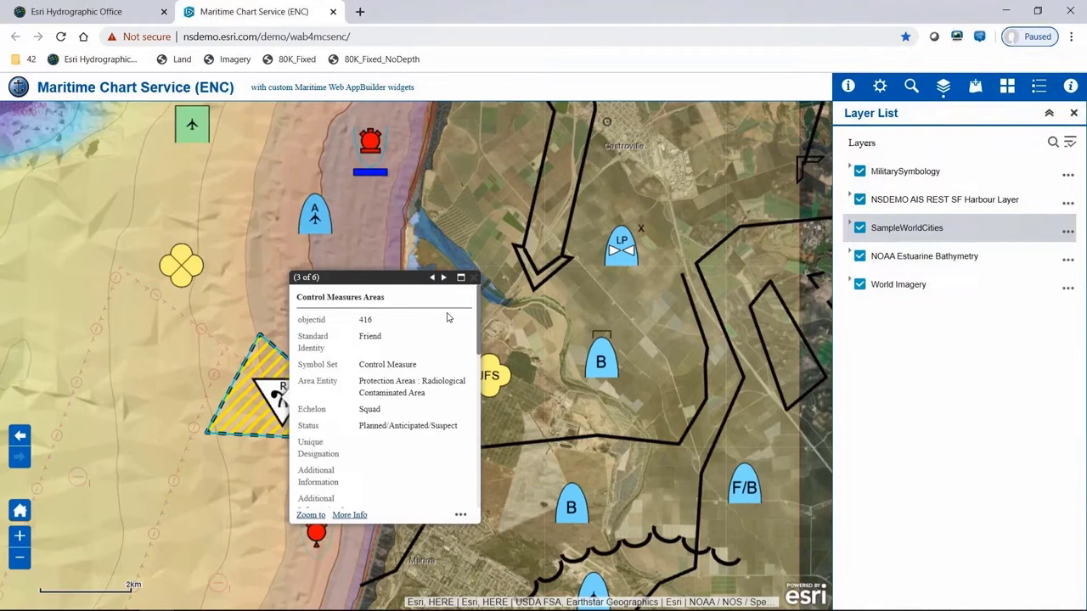
pyautogui.click(473, 278)
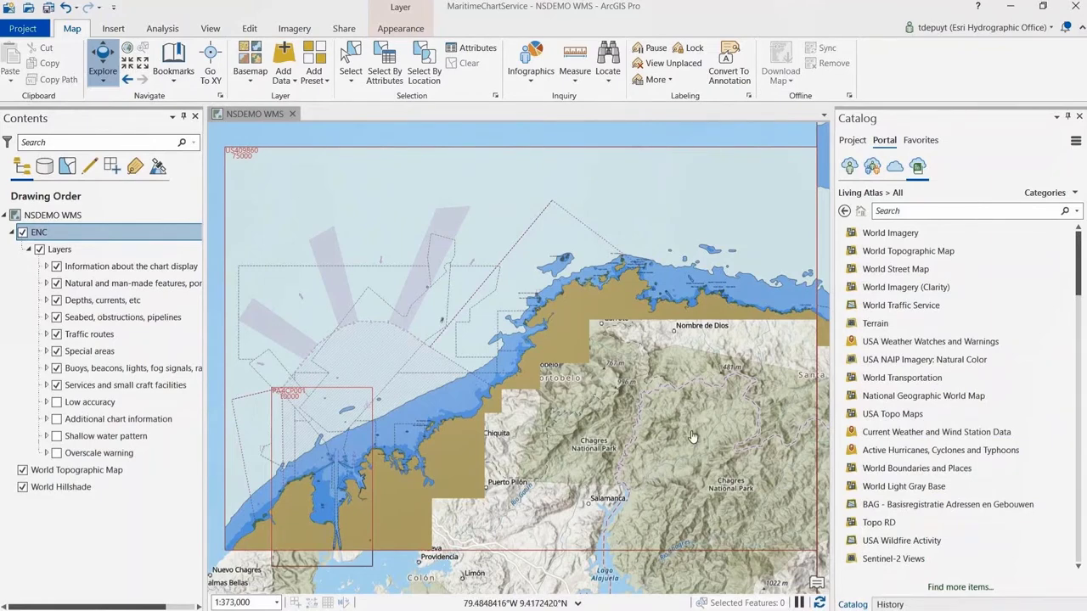
# Show Catalog project contents, toggle Natural and man-made features off and on, and identify an ENC feature.
pyautogui.click(853, 141)
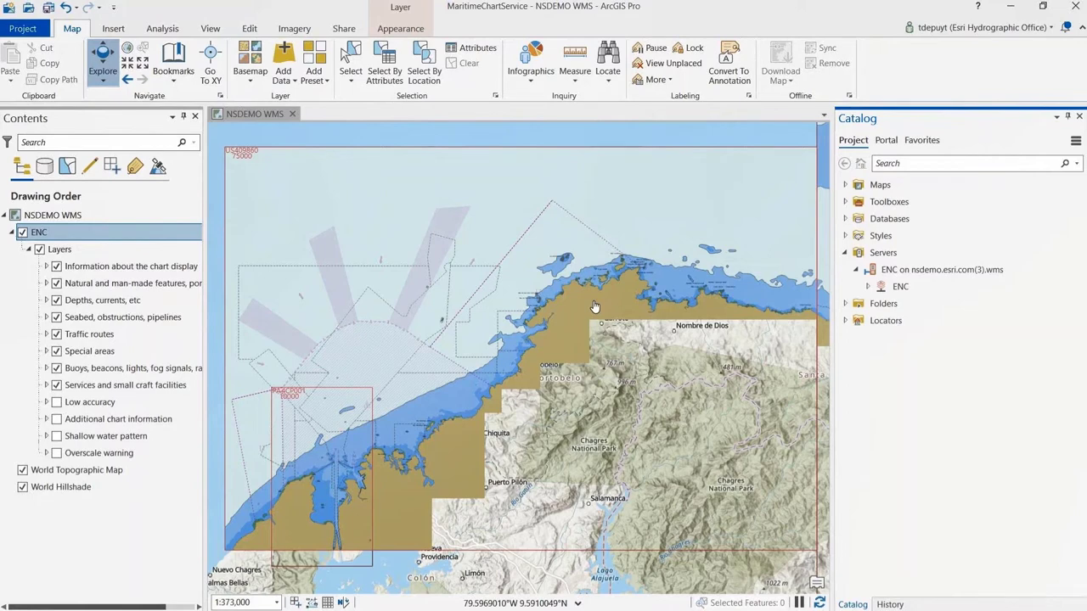
pyautogui.click(56, 284)
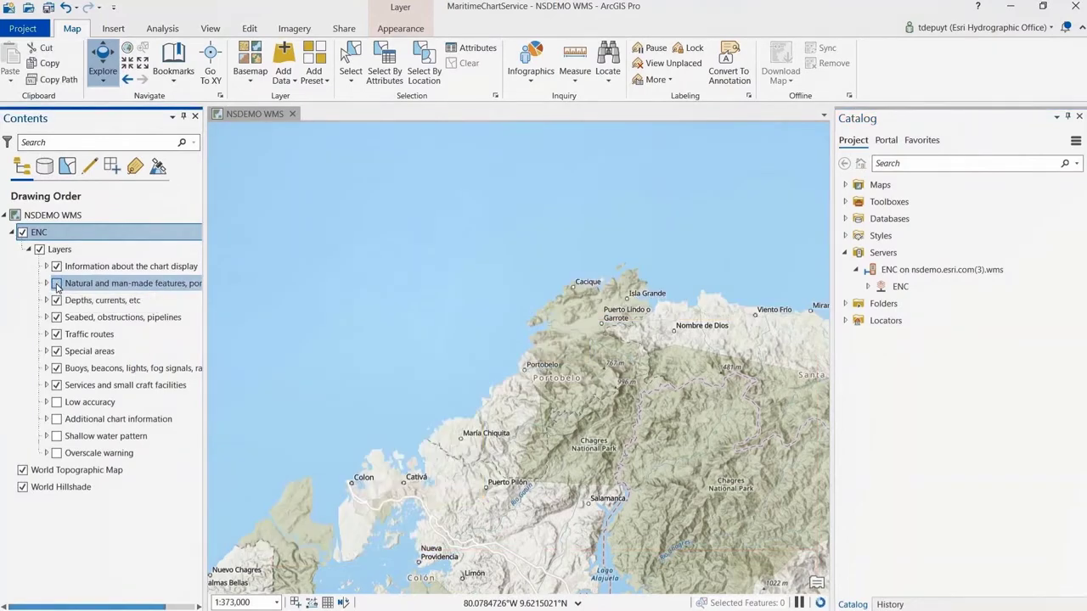
pyautogui.click(56, 284)
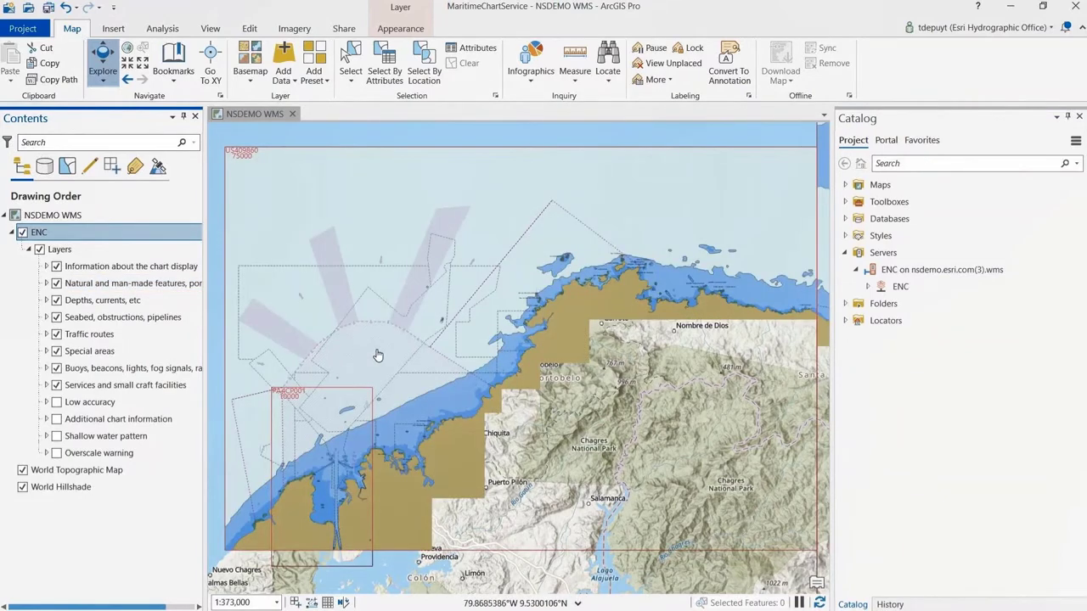
pyautogui.click(378, 355)
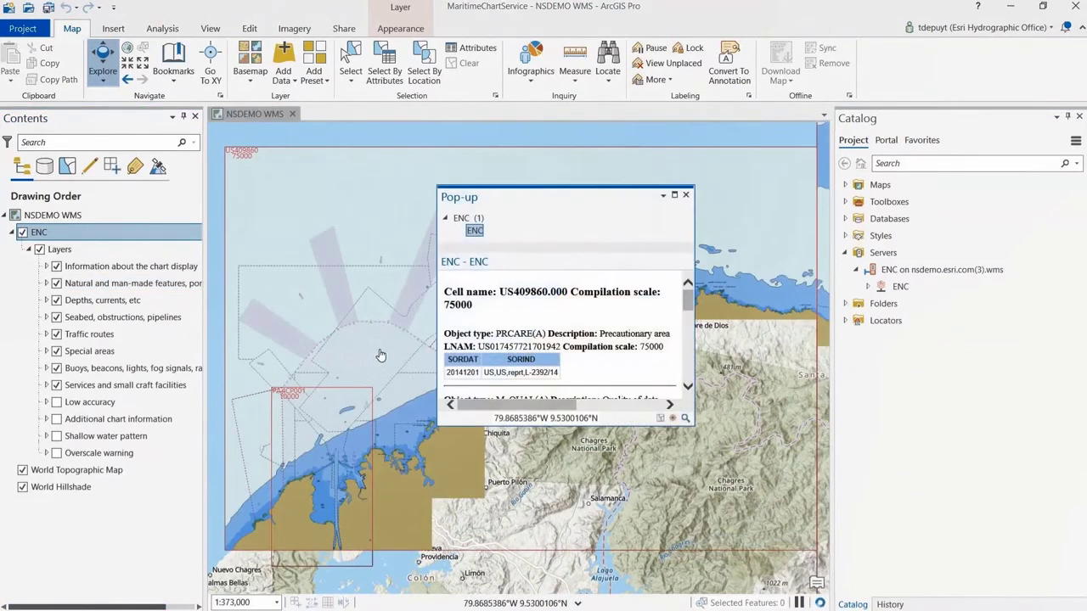
pyautogui.moveTo(686, 310); pyautogui.dragTo(686, 348)
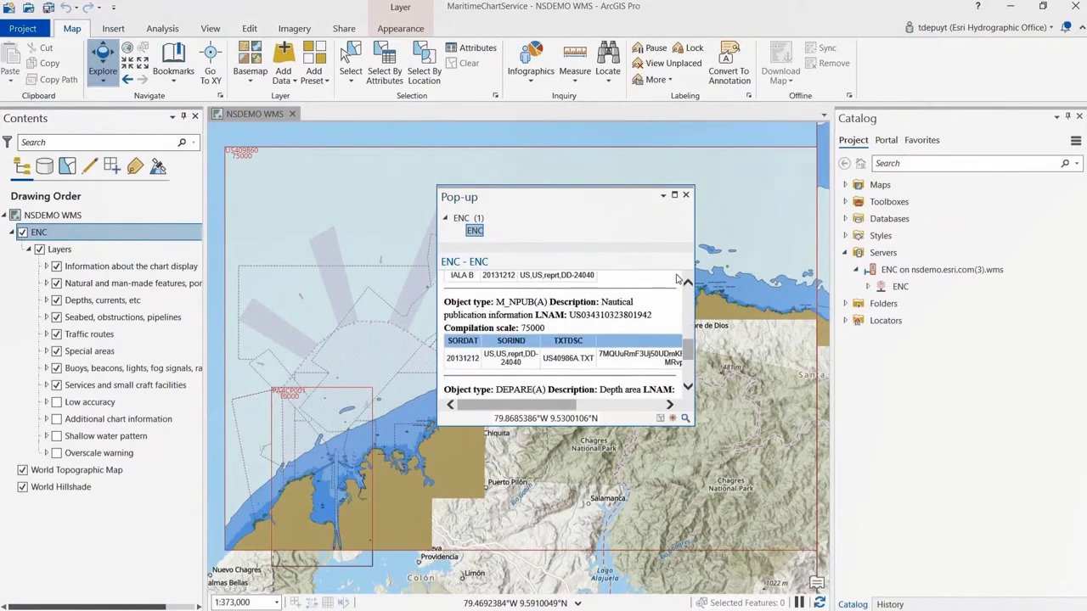
pyautogui.click(687, 196)
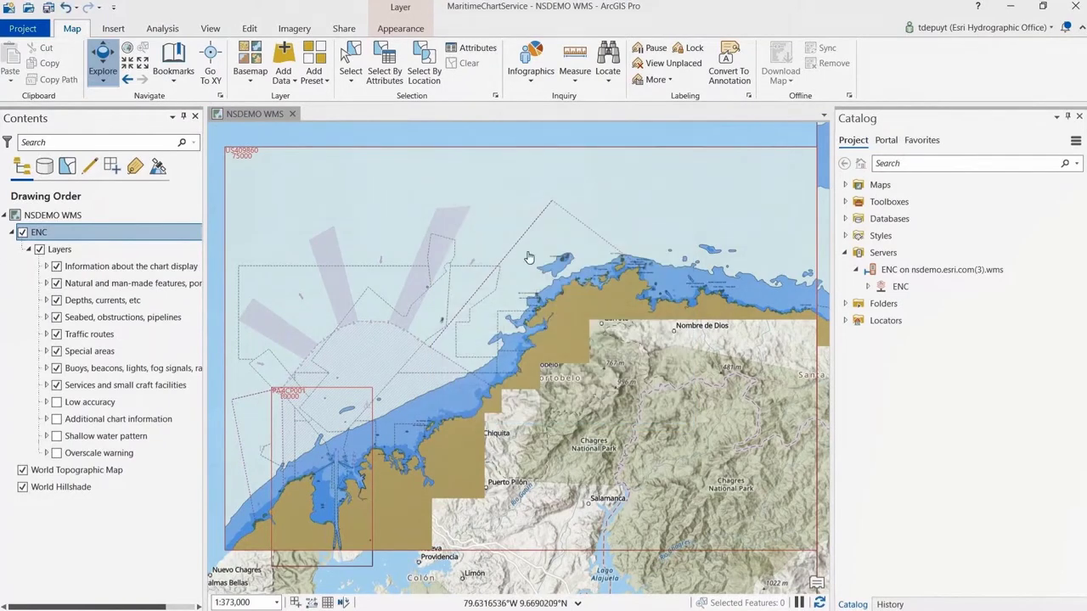
pyautogui.rightClick(65, 234)
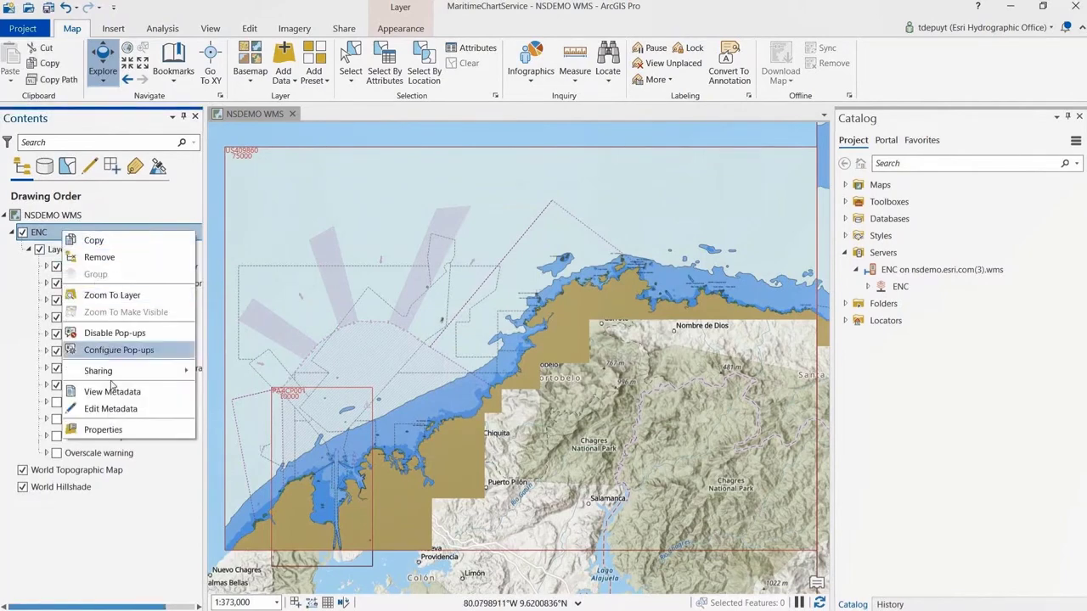
pyautogui.click(114, 430)
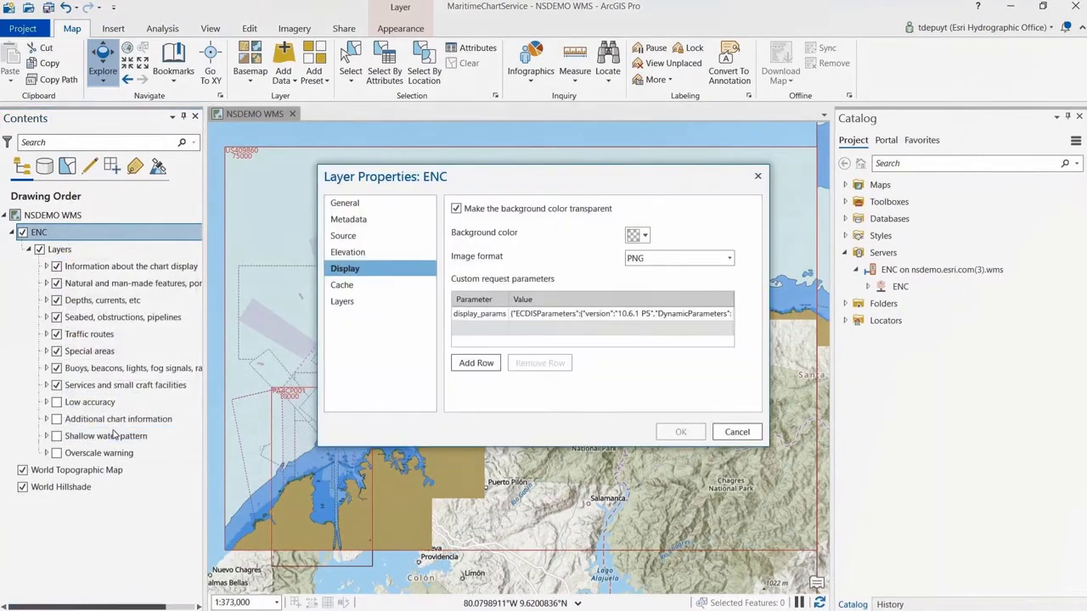
pyautogui.click(480, 315)
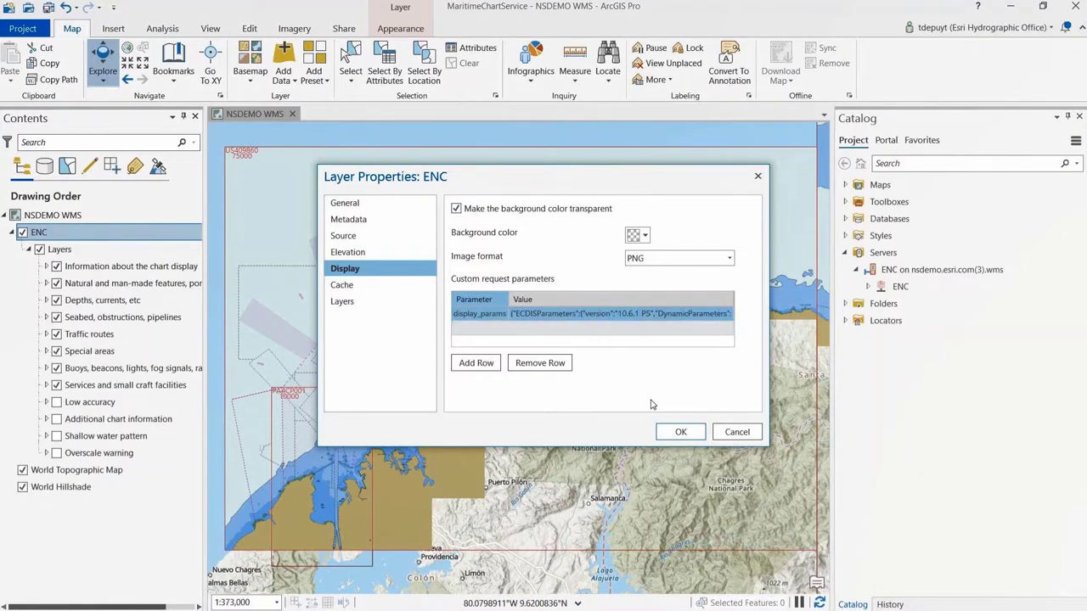
pyautogui.click(738, 433)
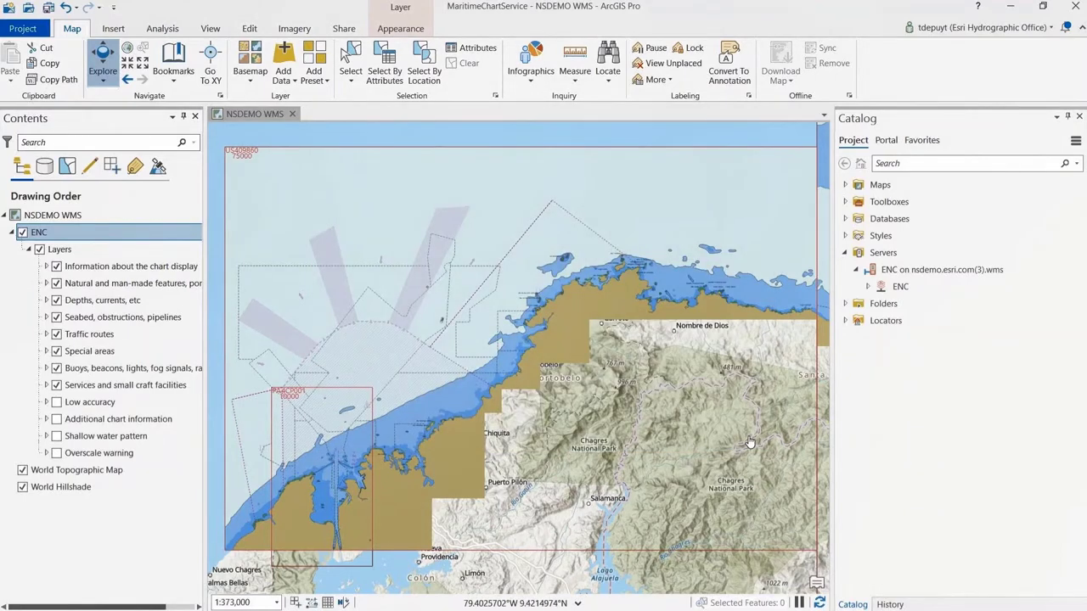
# Search All Portal for 'noaa enc online wms' and add the WMS result to new map Map8.
pyautogui.click(884, 141)
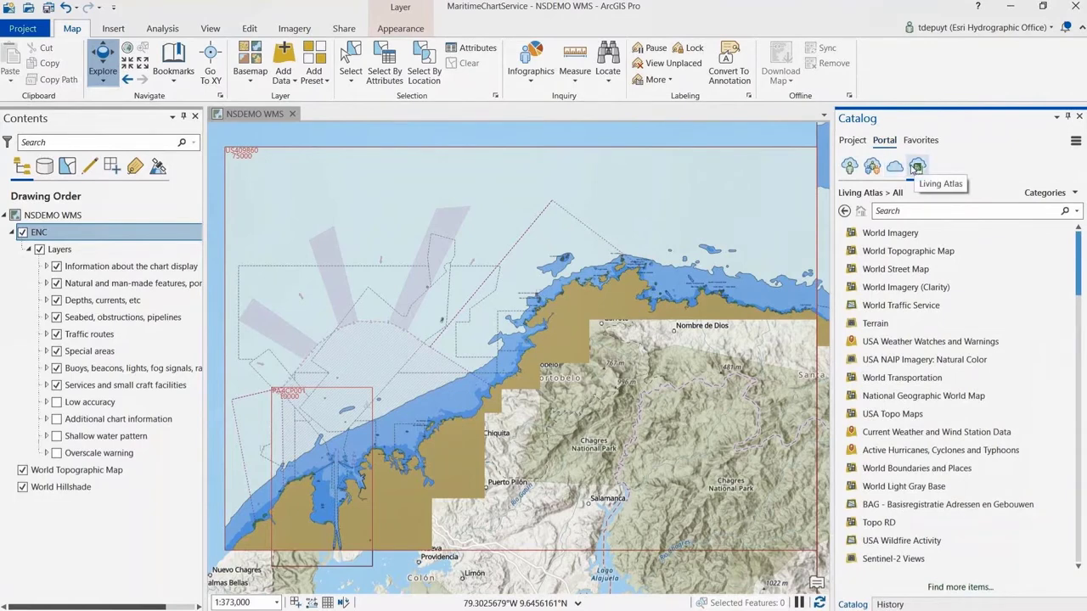
pyautogui.click(895, 168)
pyautogui.click(910, 211)
pyautogui.write('noaa')
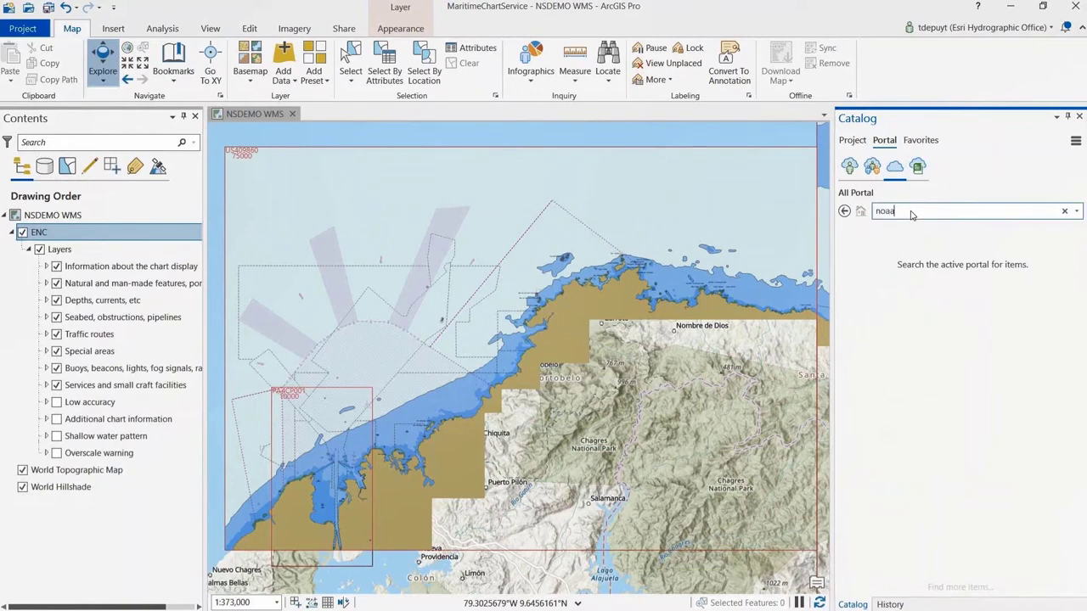
pyautogui.write(' enc online wms')
pyautogui.press('Return')
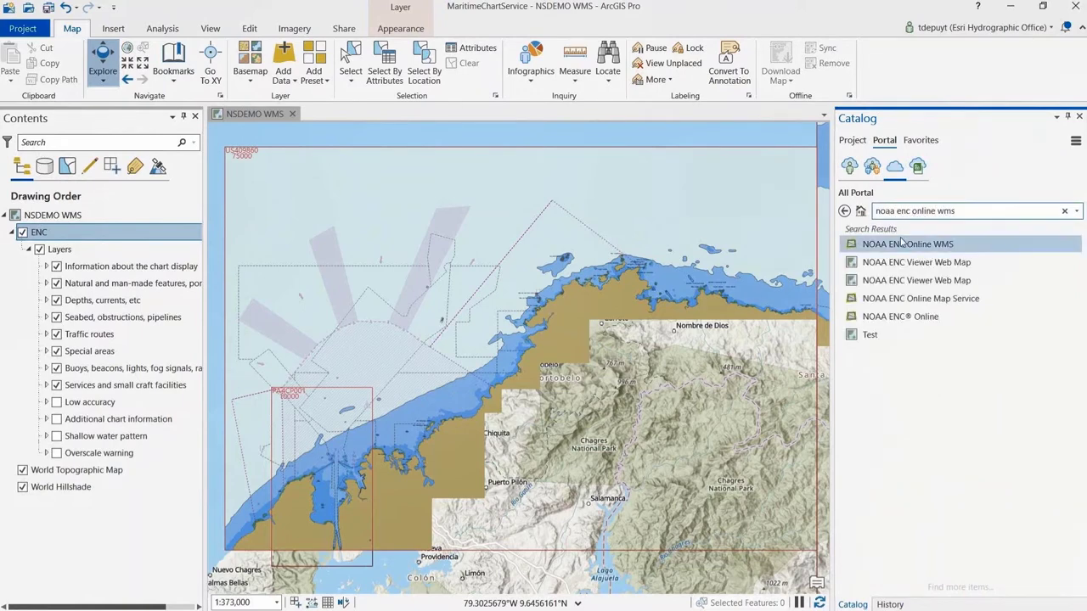
pyautogui.moveTo(900, 245)
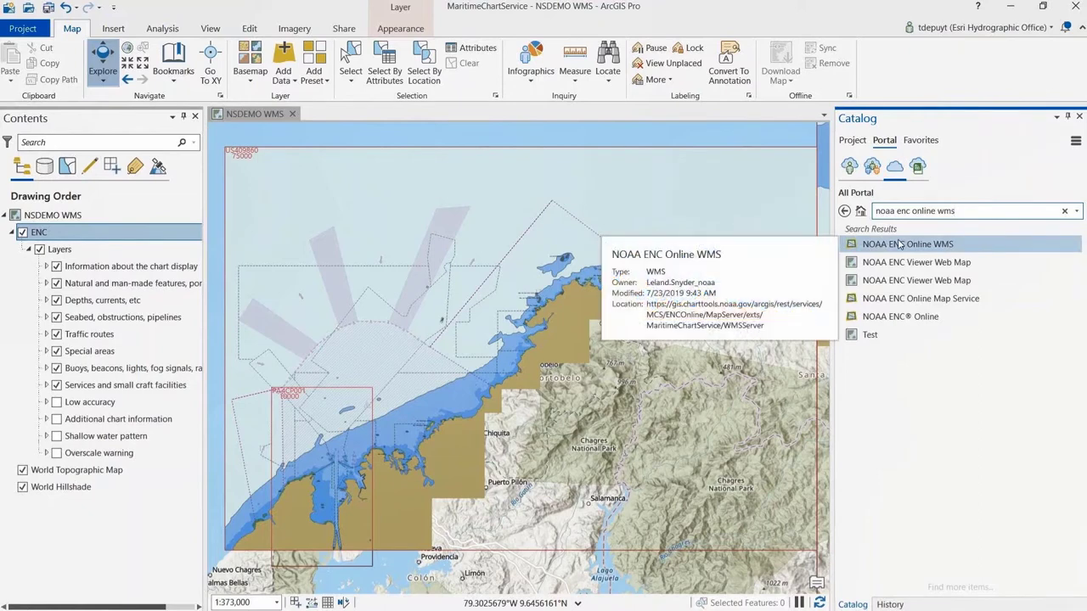
pyautogui.rightClick(900, 245)
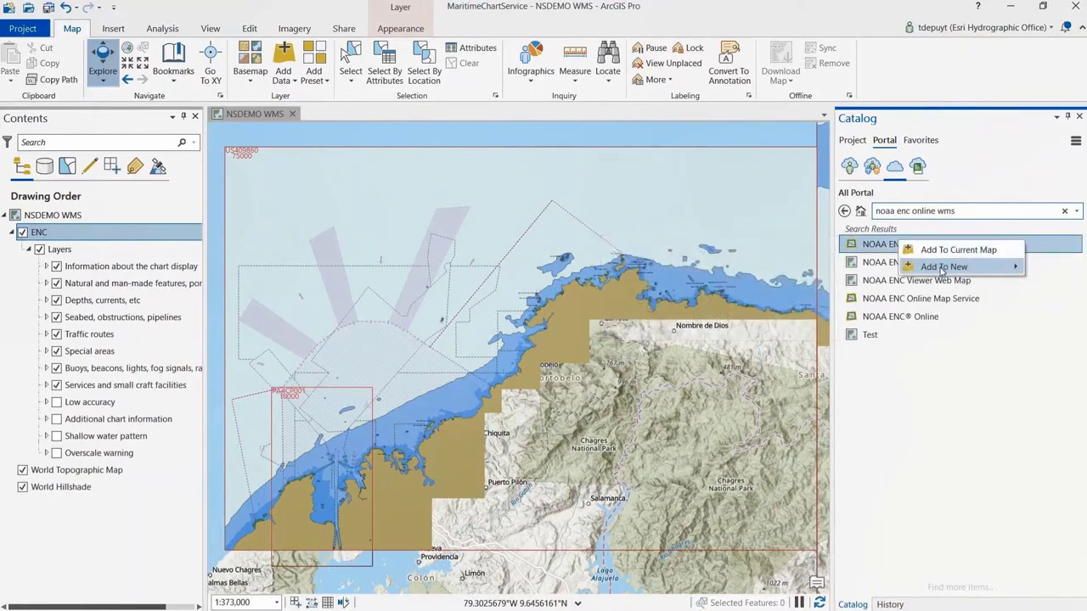
pyautogui.moveTo(941, 268)
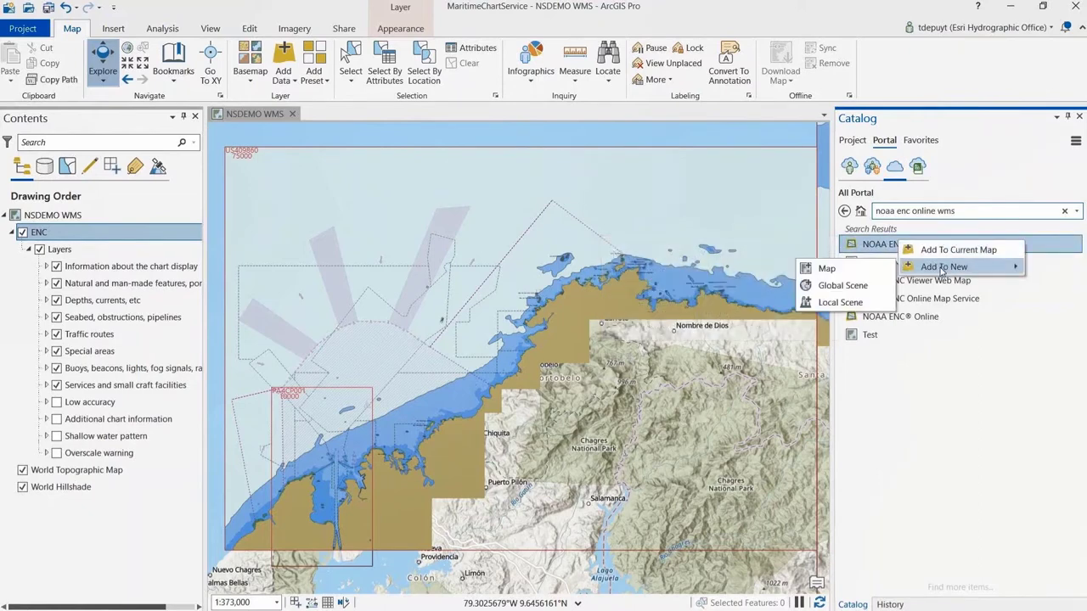
pyautogui.click(856, 273)
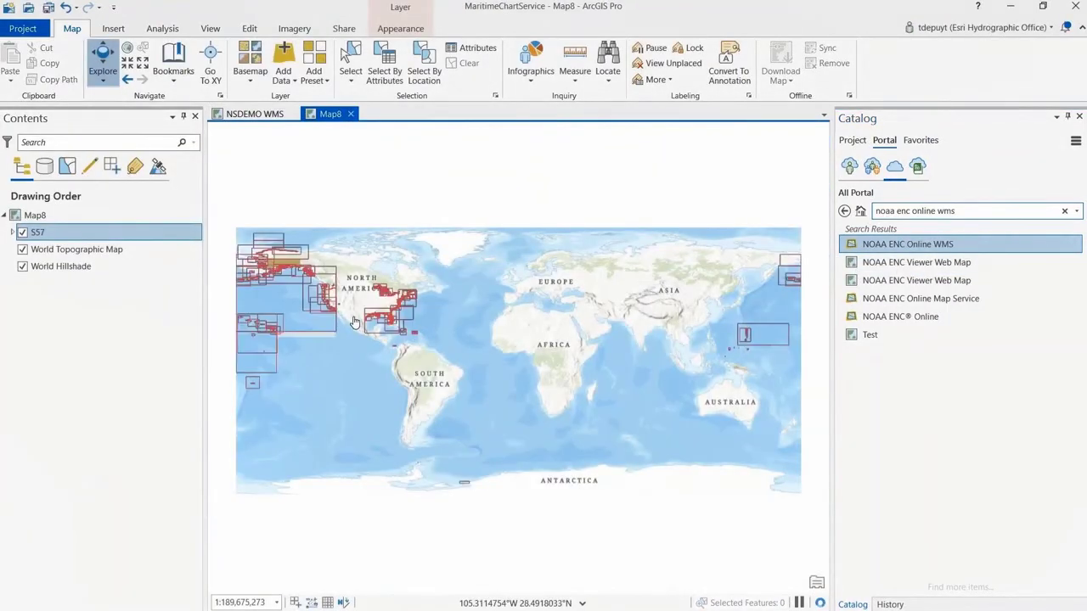
# Zoom and pan Map8 to show the S57 chart cells along the US west coast and Gulf of Mexico.
pyautogui.scroll(5, 355, 322)
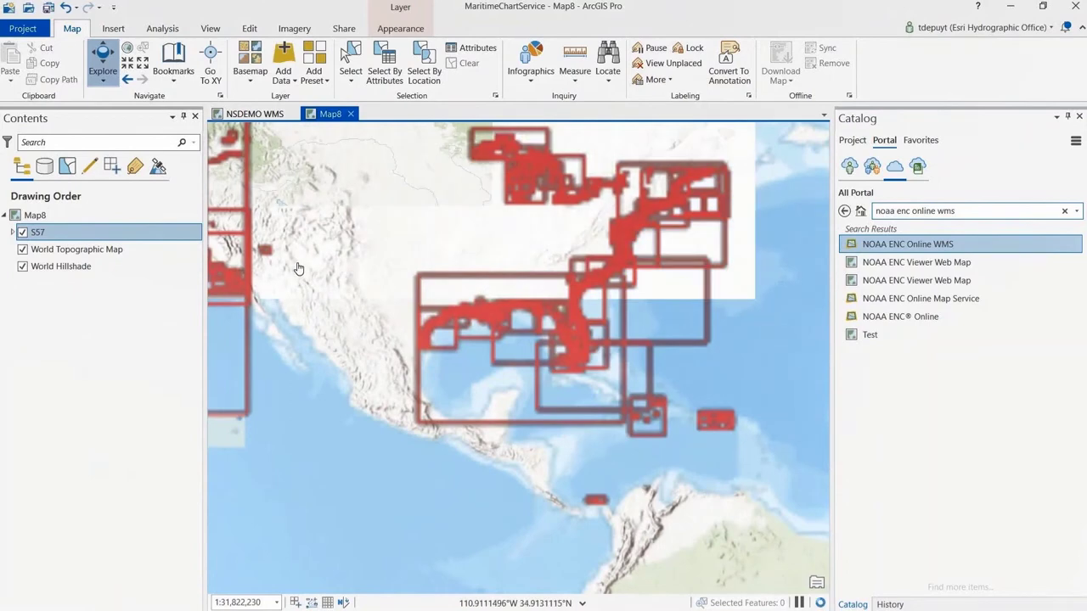
pyautogui.moveTo(299, 268); pyautogui.dragTo(564, 388)
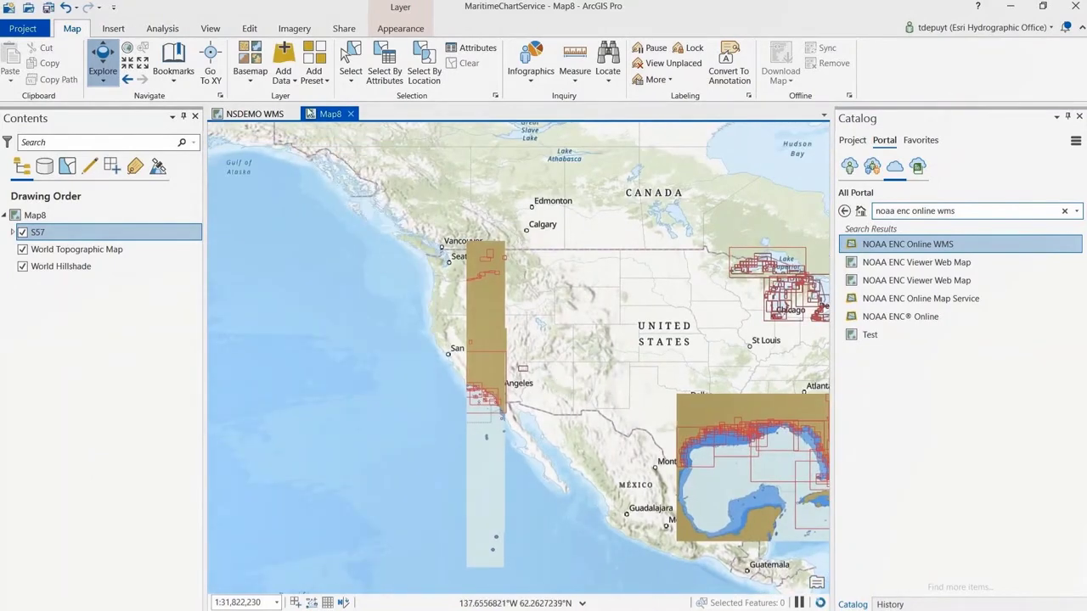
pyautogui.click(295, 82)
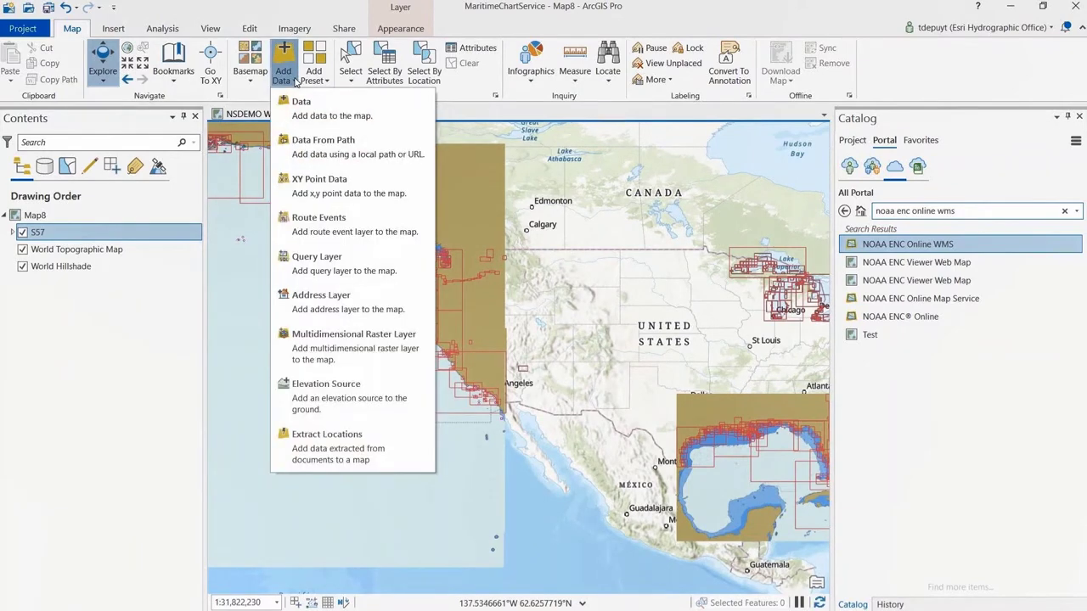
pyautogui.click(295, 82)
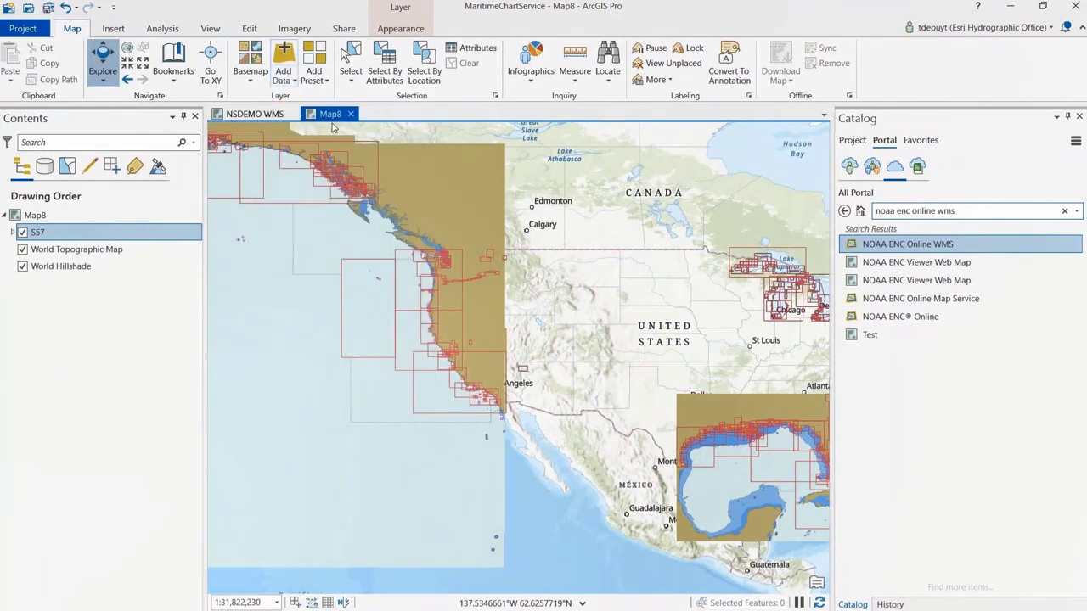
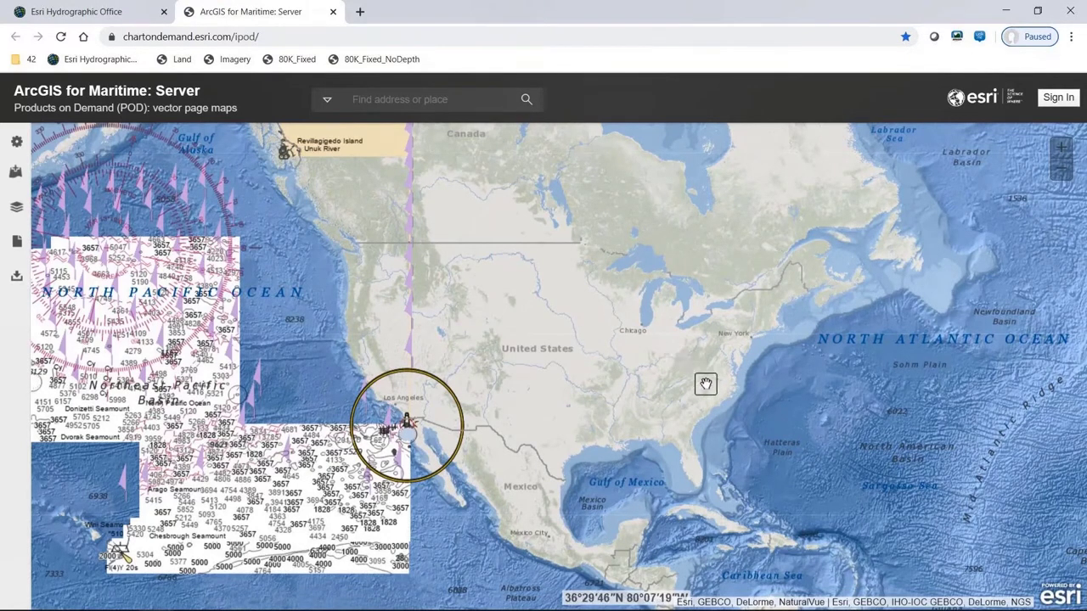
# Zoom into the US east coast, centre Chesapeake Bay near Norfolk, and open Display Settings.
pyautogui.scroll(2, 717, 392)
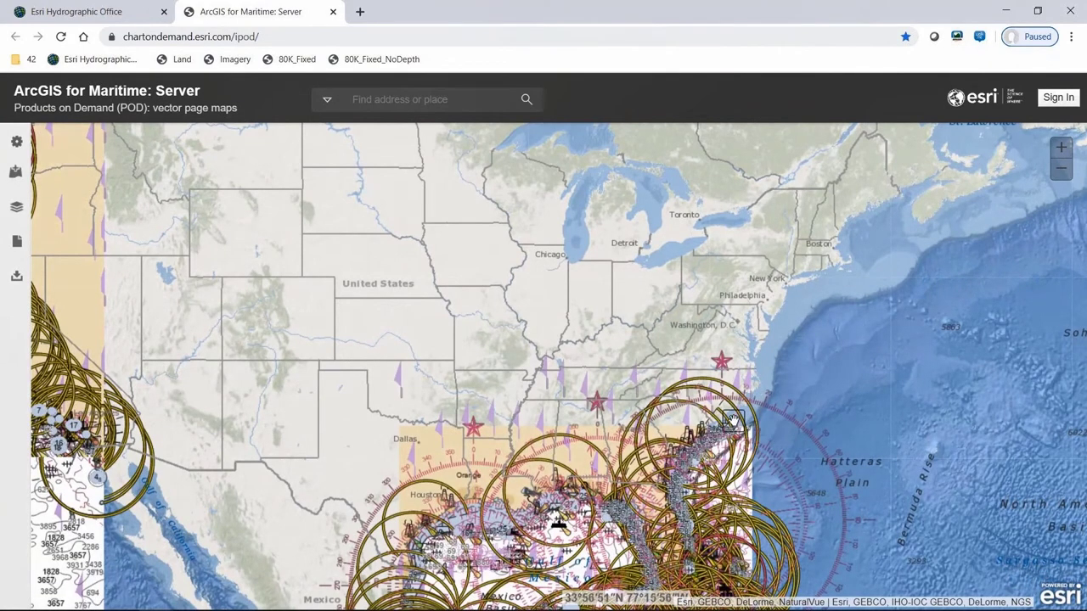
pyautogui.scroll(1, 732, 421)
pyautogui.scroll(2, 732, 420)
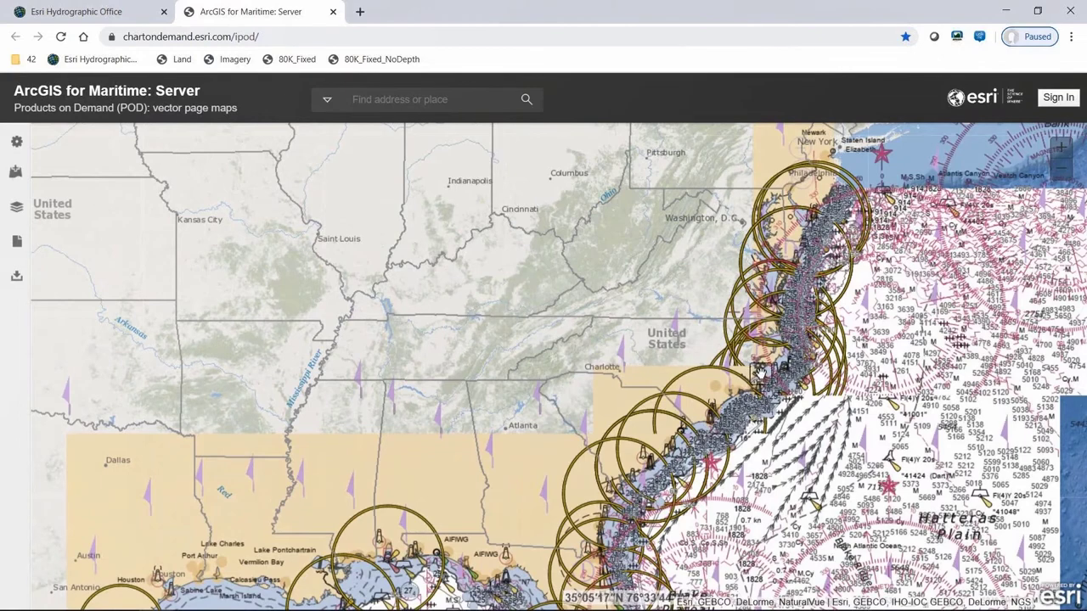
pyautogui.scroll(1, 763, 366)
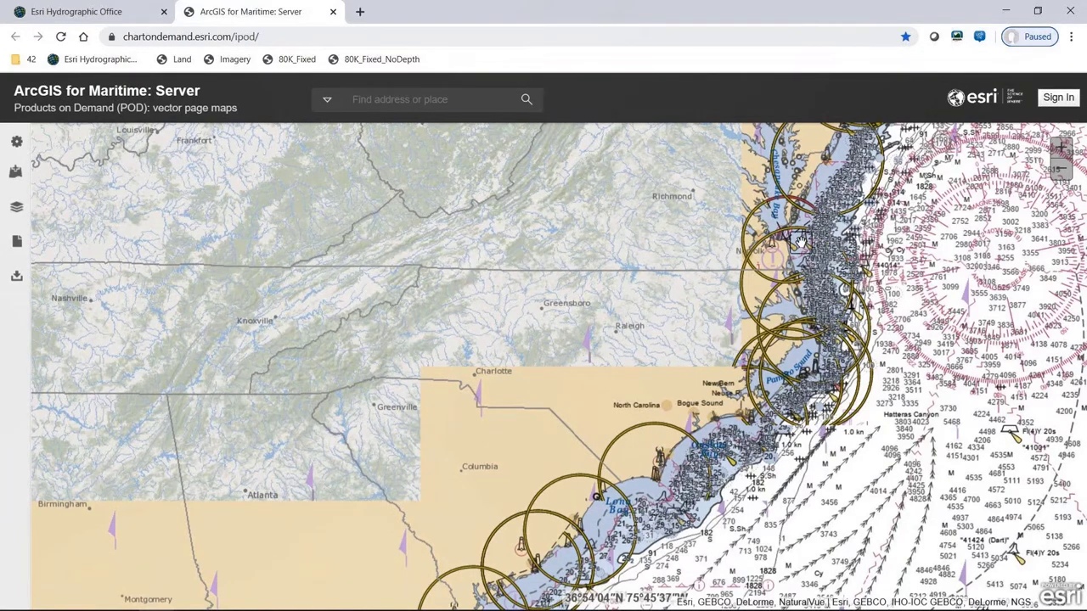
pyautogui.scroll(1, 800, 242)
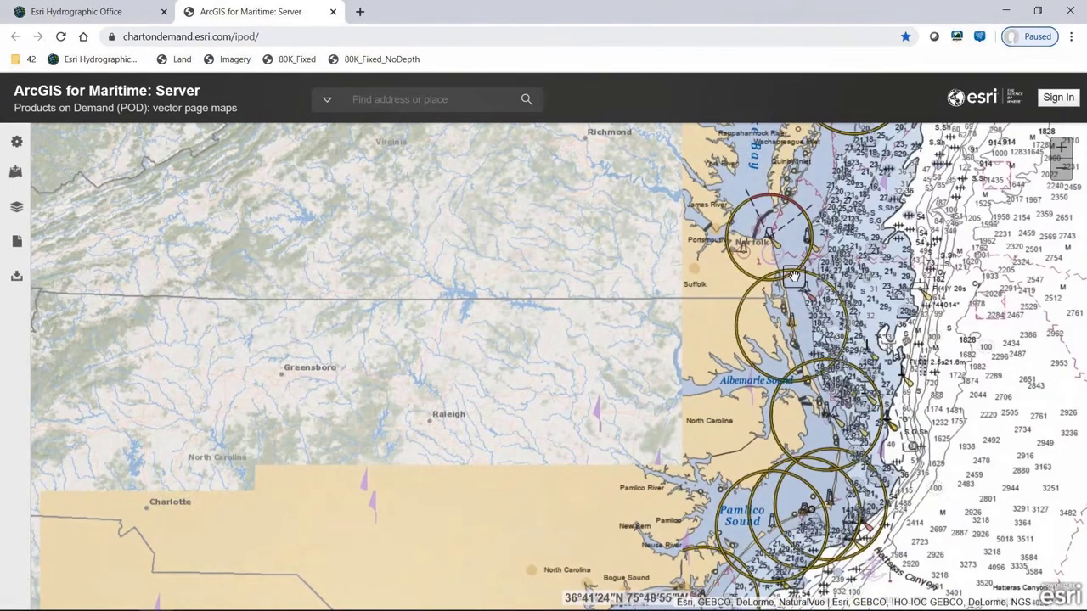
pyautogui.moveTo(793, 276); pyautogui.dragTo(586, 340)
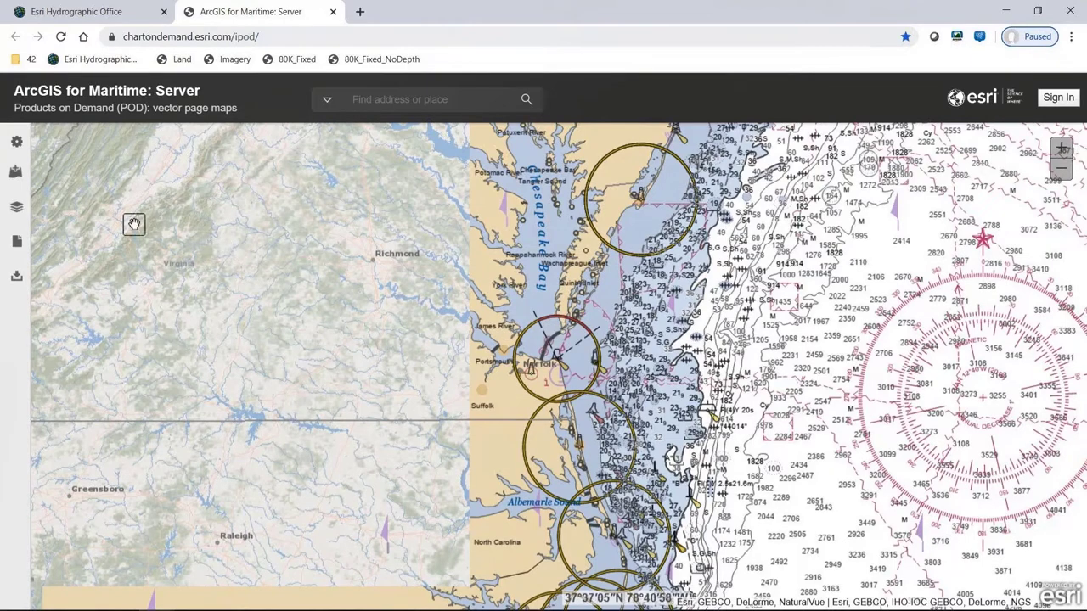
pyautogui.click(12, 144)
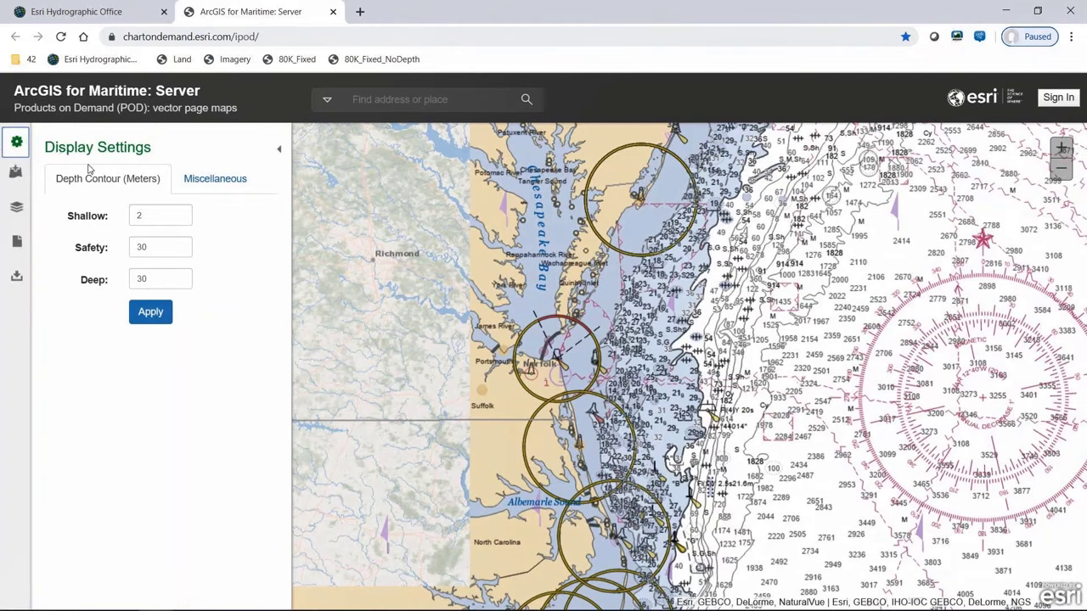
# On the Miscellaneous tab, switch Honor SCAMIN on and then back off.
pyautogui.click(211, 179)
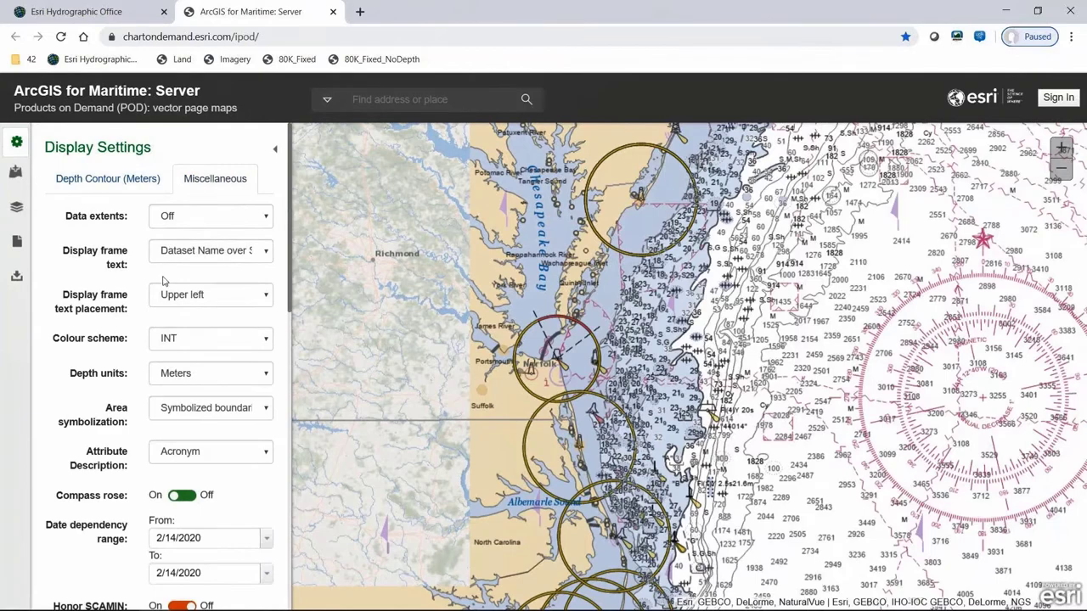
pyautogui.scroll(-1, 163, 281)
pyautogui.click(181, 536)
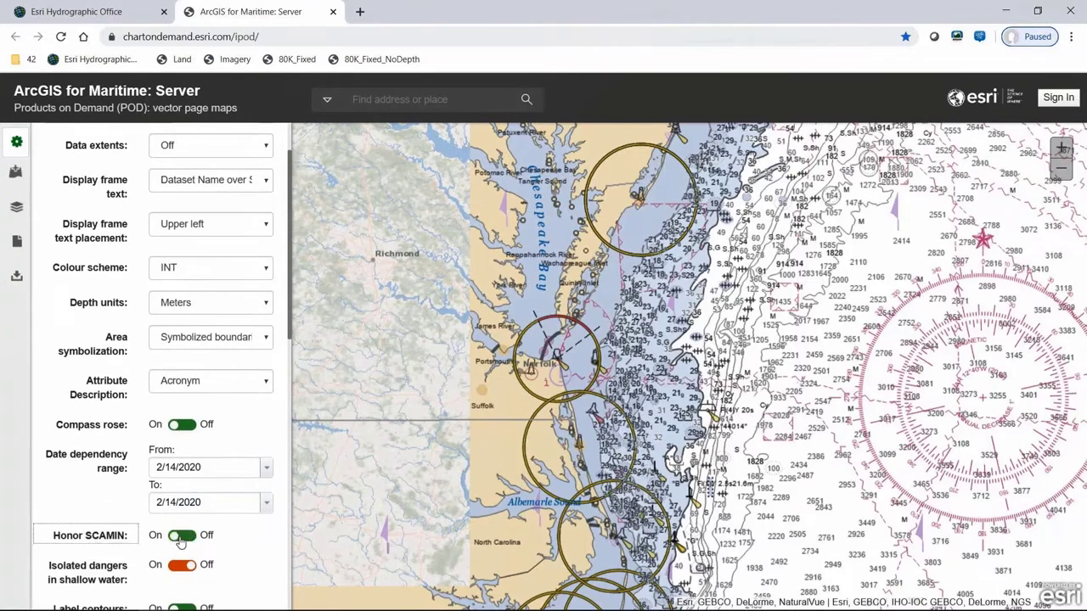
pyautogui.click(181, 536)
pyautogui.scroll(2, 172, 361)
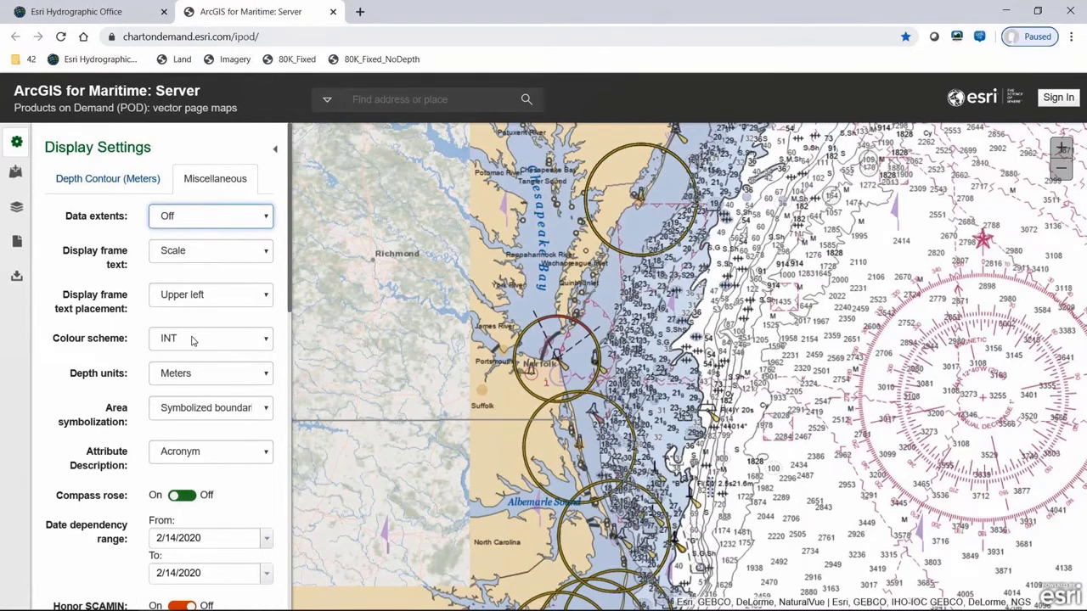
# Set Data extents to On and Display frame text to Scale, then review the colour schemes.
pyautogui.click(217, 222)
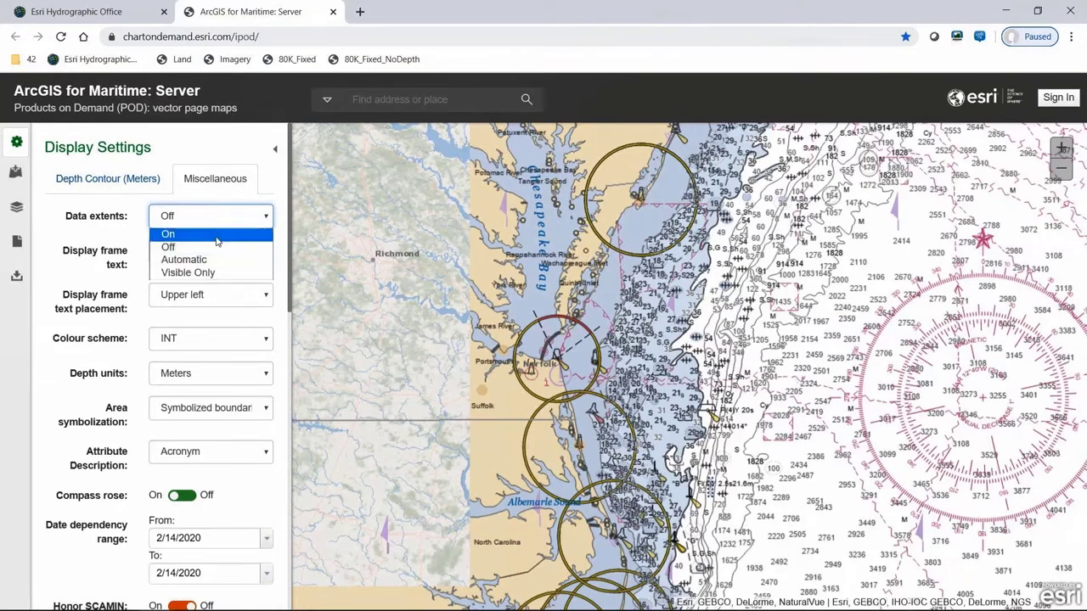
pyautogui.click(217, 235)
pyautogui.click(210, 251)
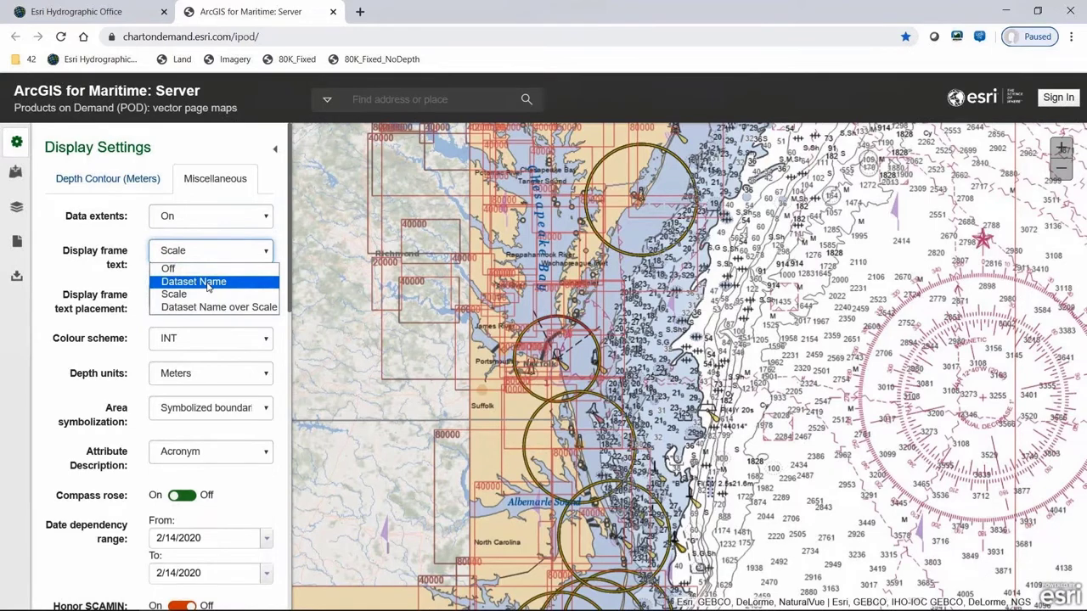
pyautogui.click(209, 294)
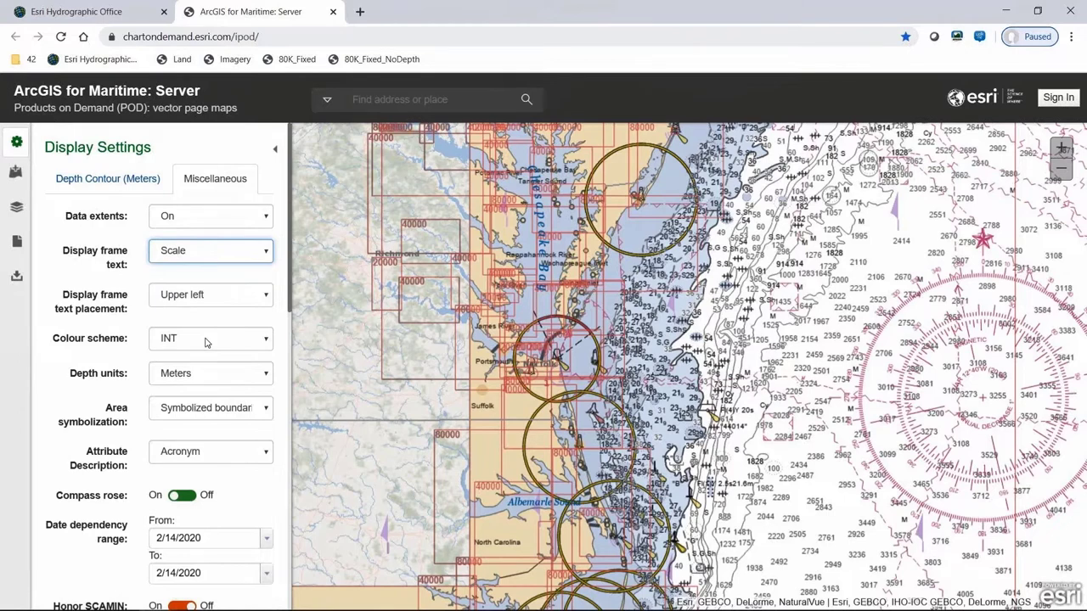
pyautogui.click(204, 340)
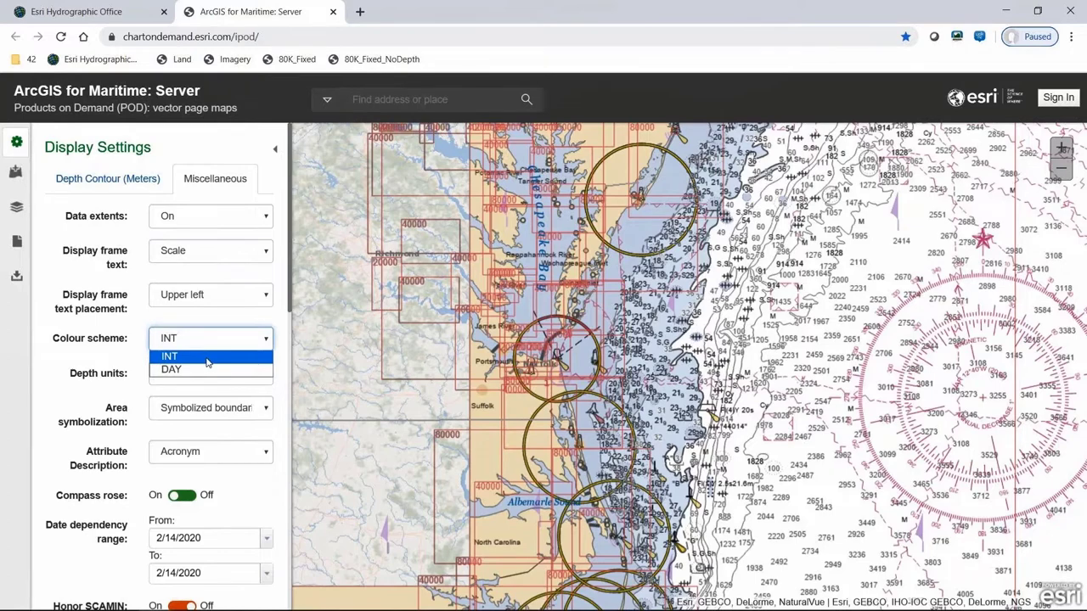
pyautogui.click(209, 369)
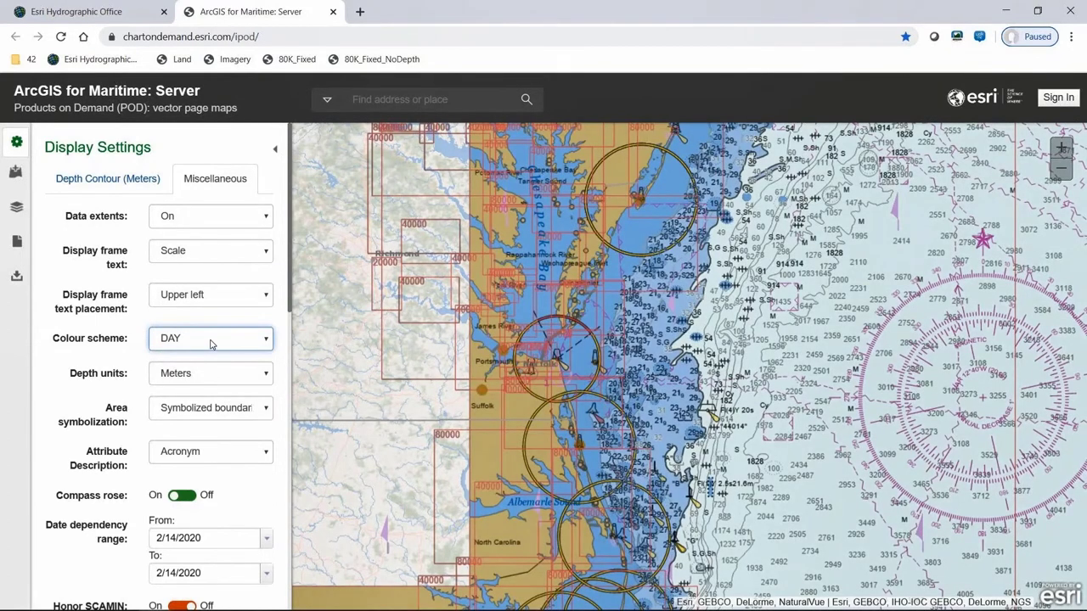
pyautogui.click(209, 343)
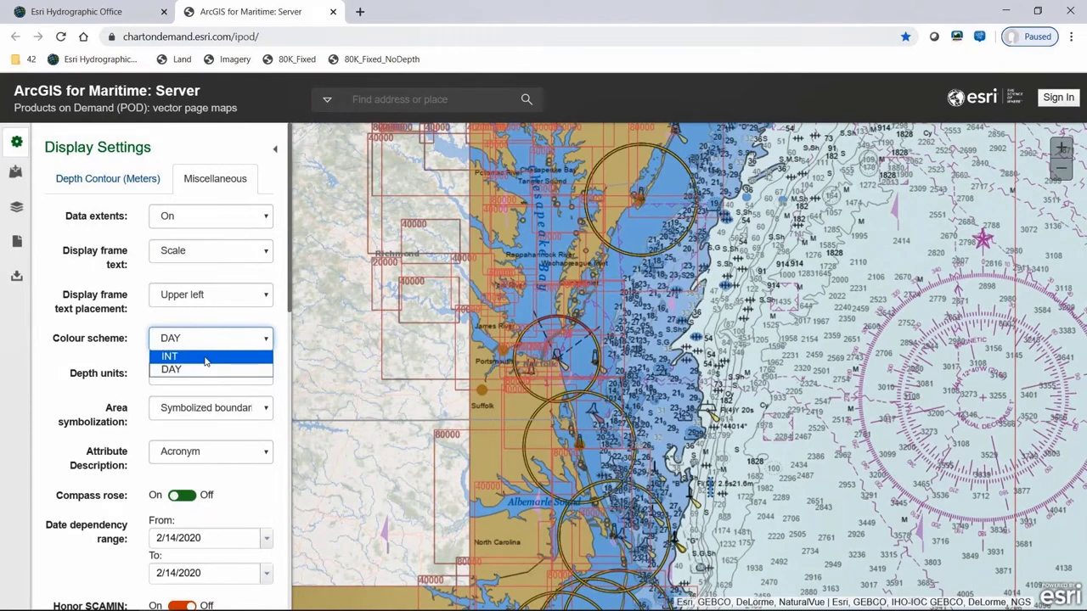
pyautogui.click(205, 362)
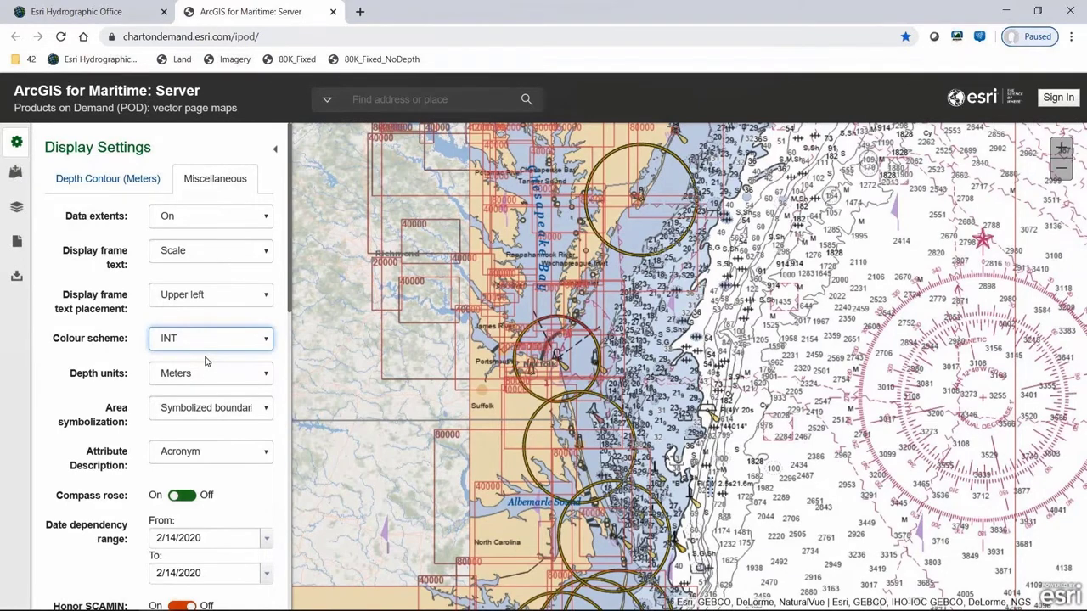
pyautogui.scroll(-1, 204, 360)
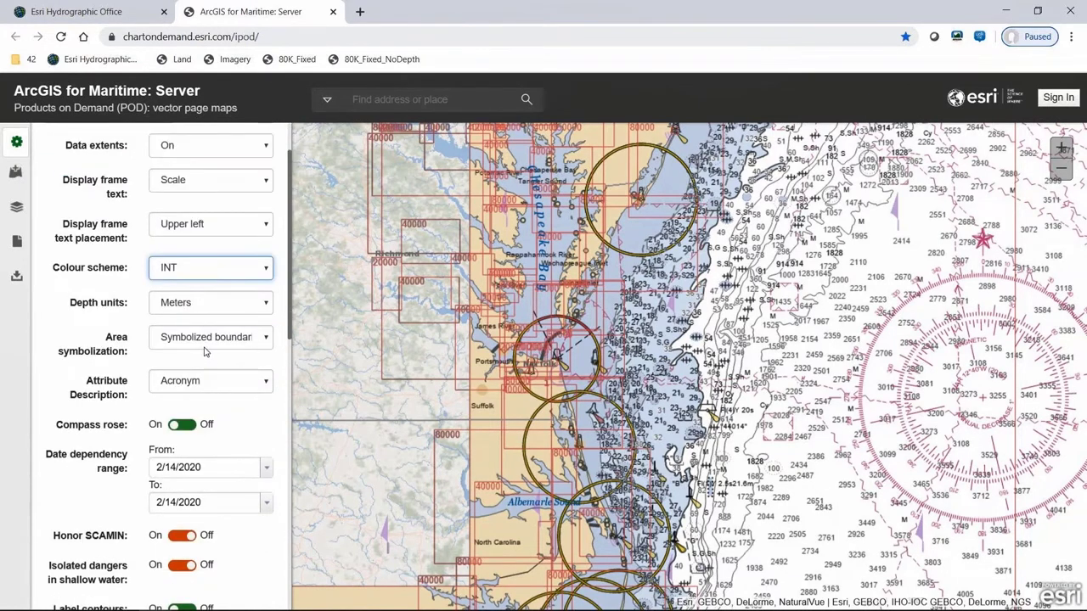
pyautogui.scroll(-2, 203, 352)
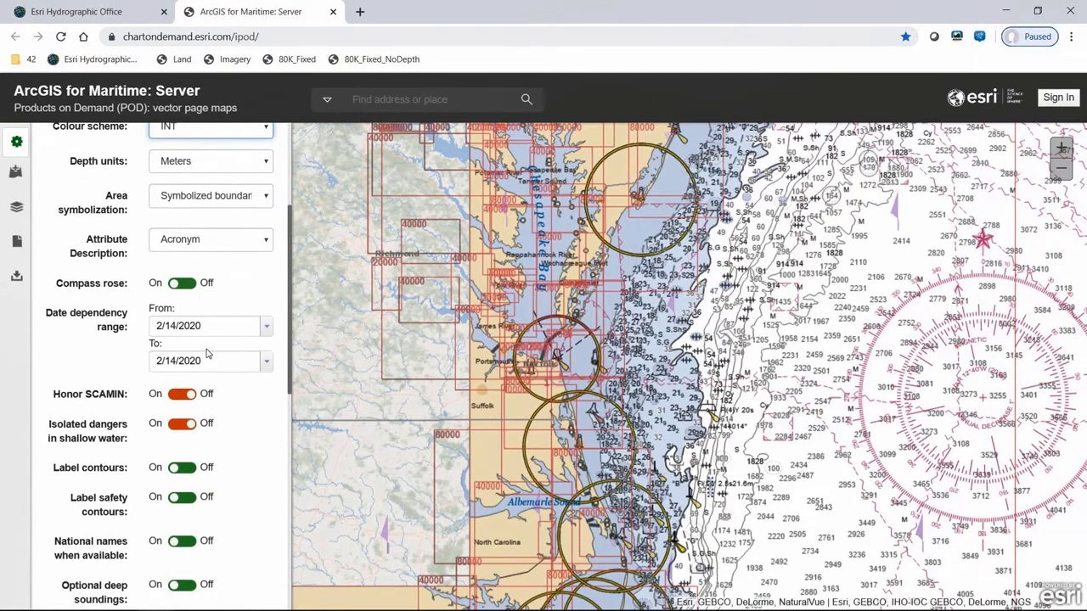
pyautogui.scroll(-3, 207, 353)
pyautogui.scroll(-1, 207, 355)
pyautogui.scroll(-2, 207, 355)
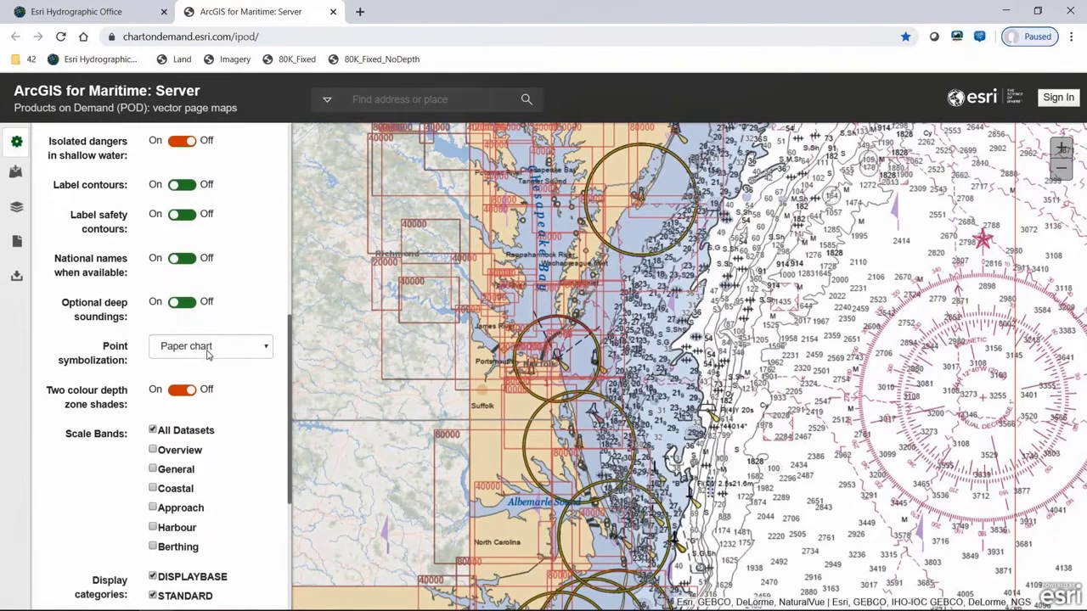
pyautogui.click(160, 366)
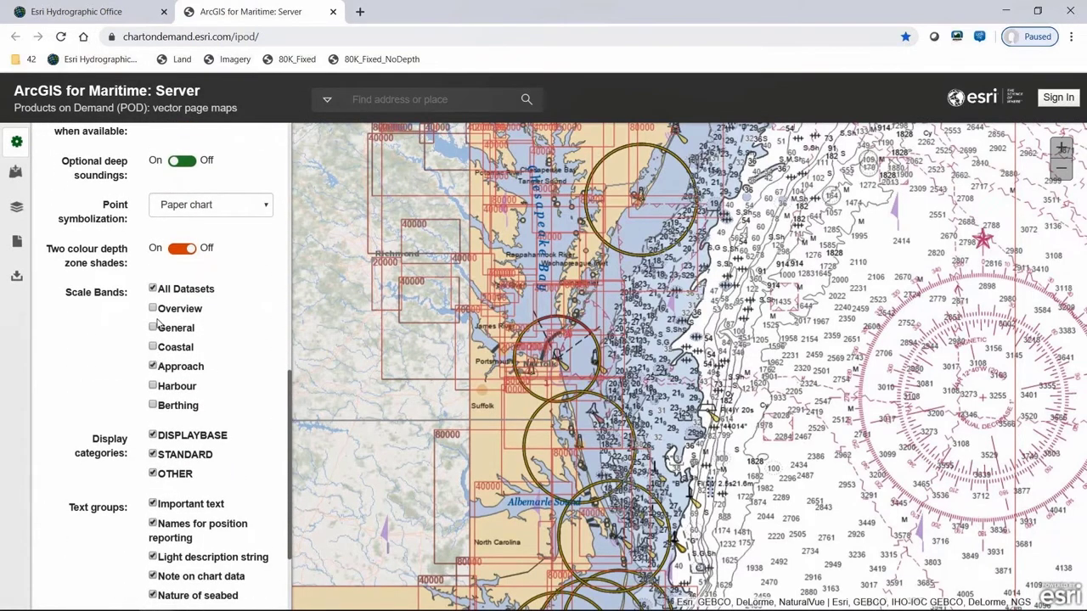
pyautogui.click(154, 291)
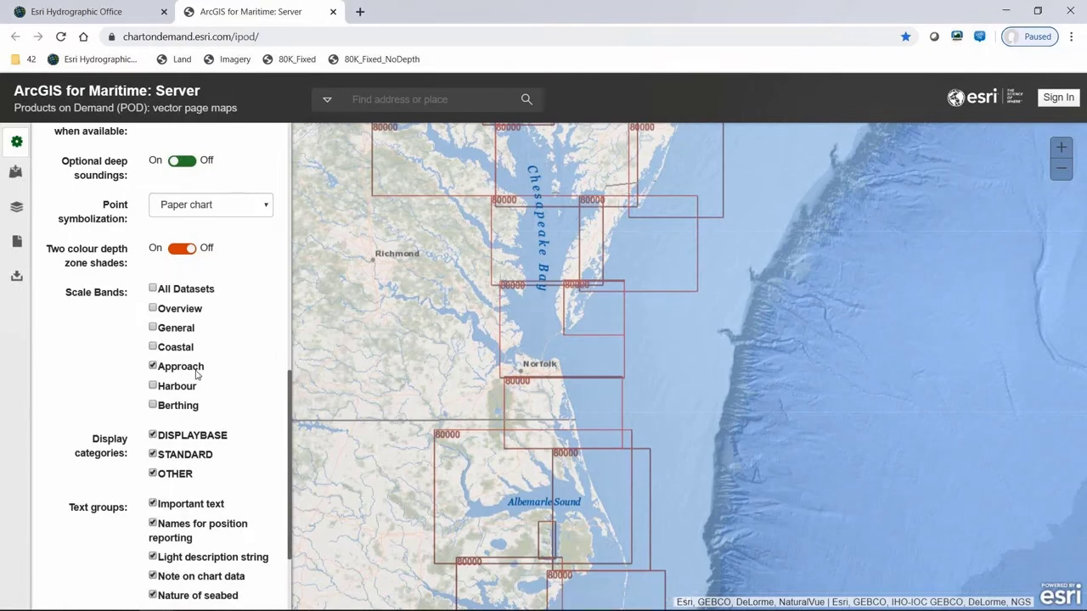
pyautogui.click(154, 290)
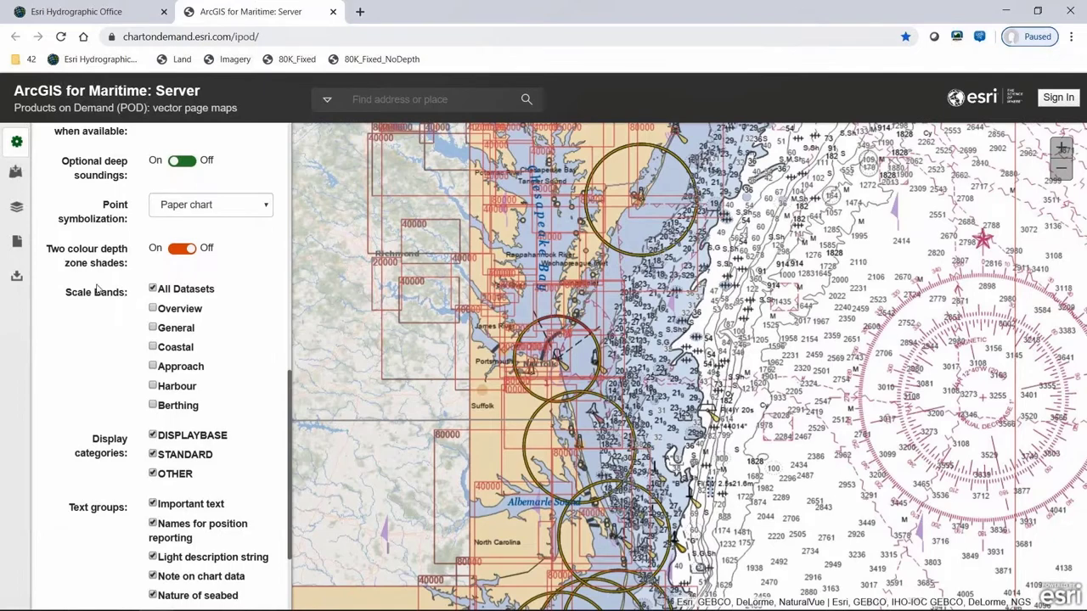
# Search for and add the NOAA Estuarine Bathymetry and World Imagery layers.
pyautogui.click(15, 174)
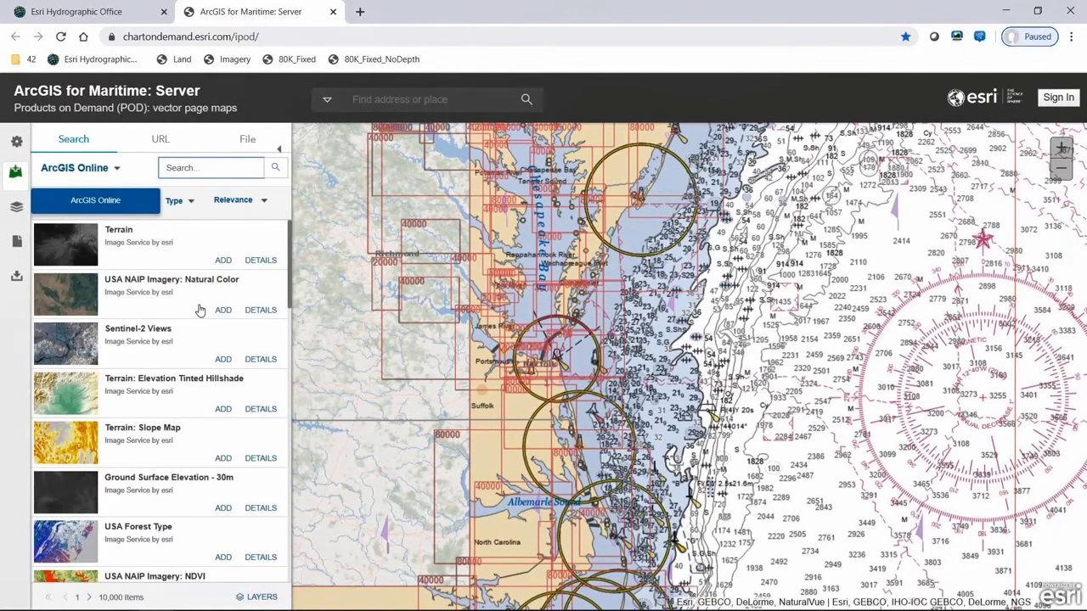
pyautogui.write('Bathymetry')
pyautogui.press('Return')
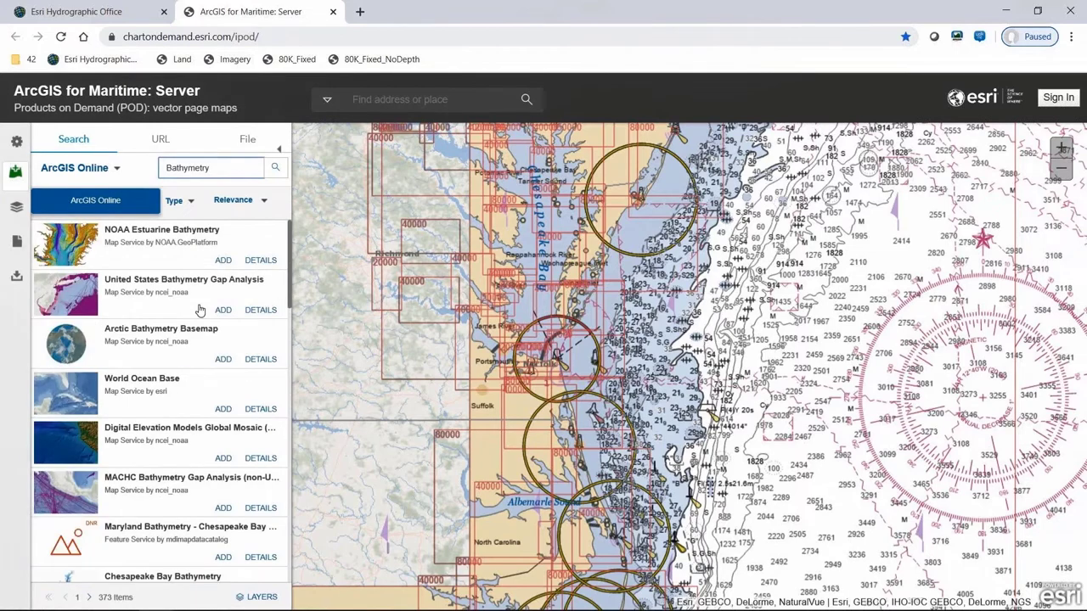
pyautogui.click(224, 261)
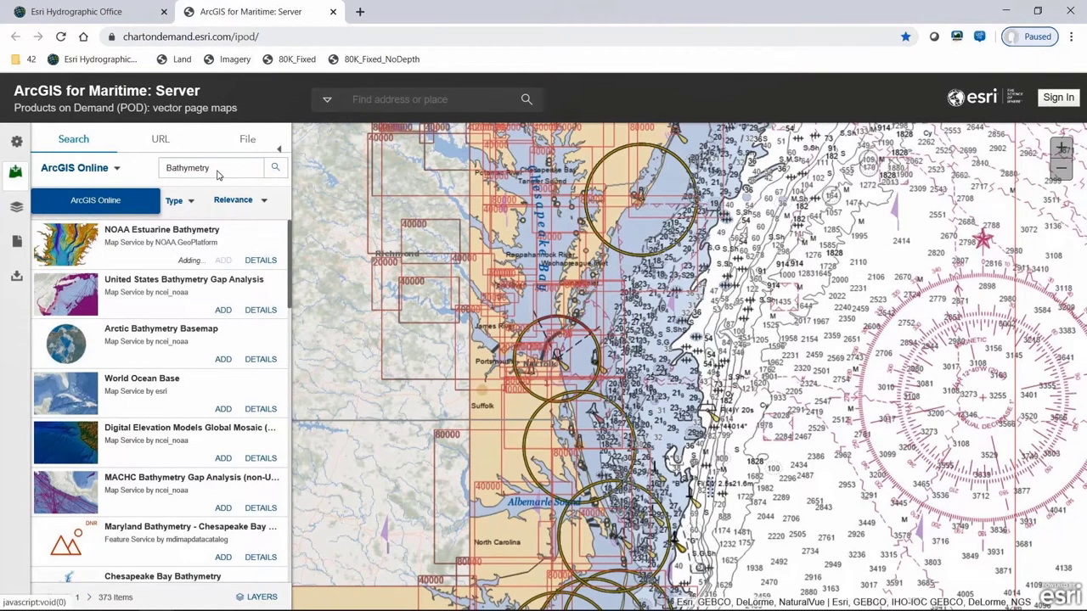
pyautogui.write('Imagery')
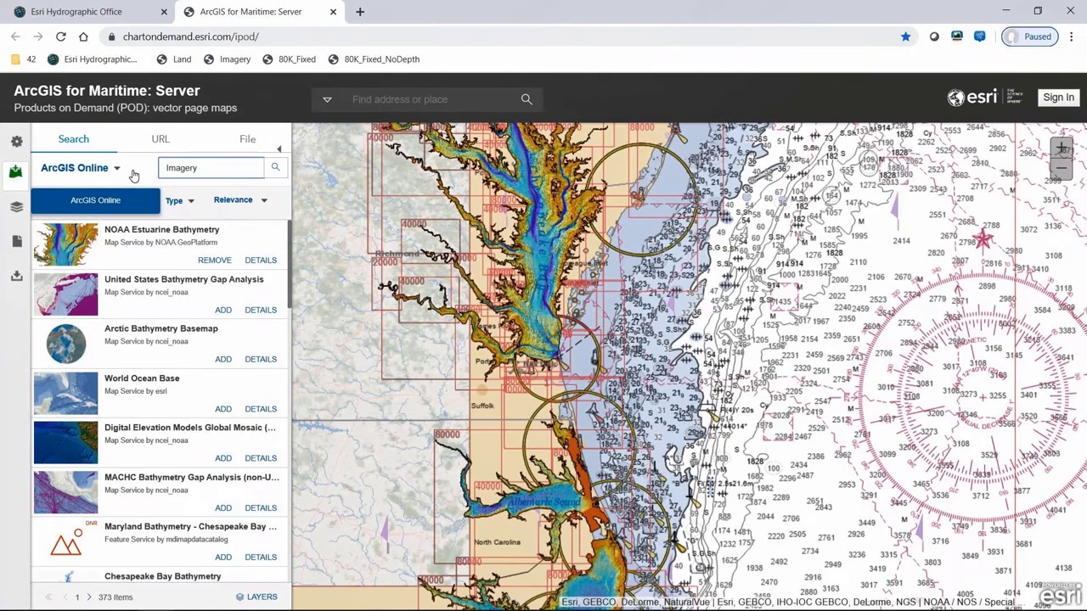
pyautogui.press('Return')
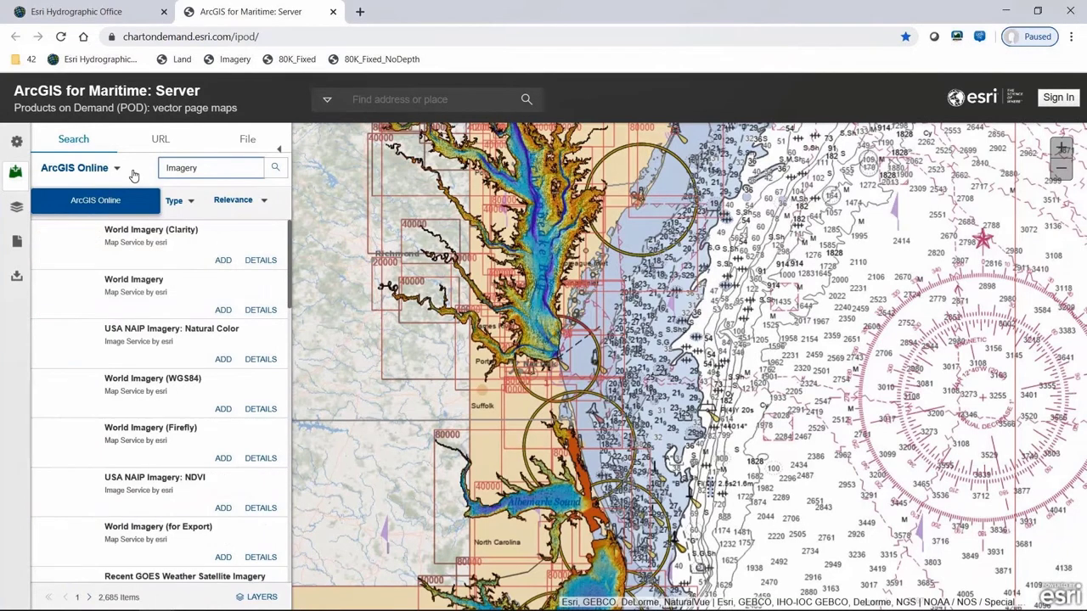
pyautogui.click(223, 310)
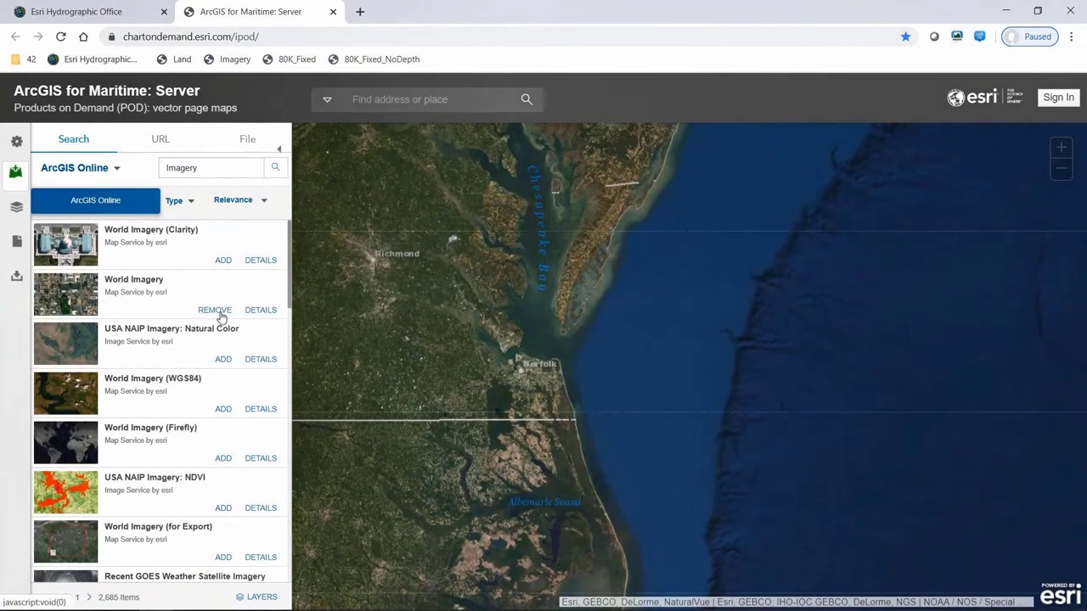
# Move World Imagery below SampleWorldCities, make bathymetry 50% transparent, and open Print Properties.
pyautogui.click(16, 207)
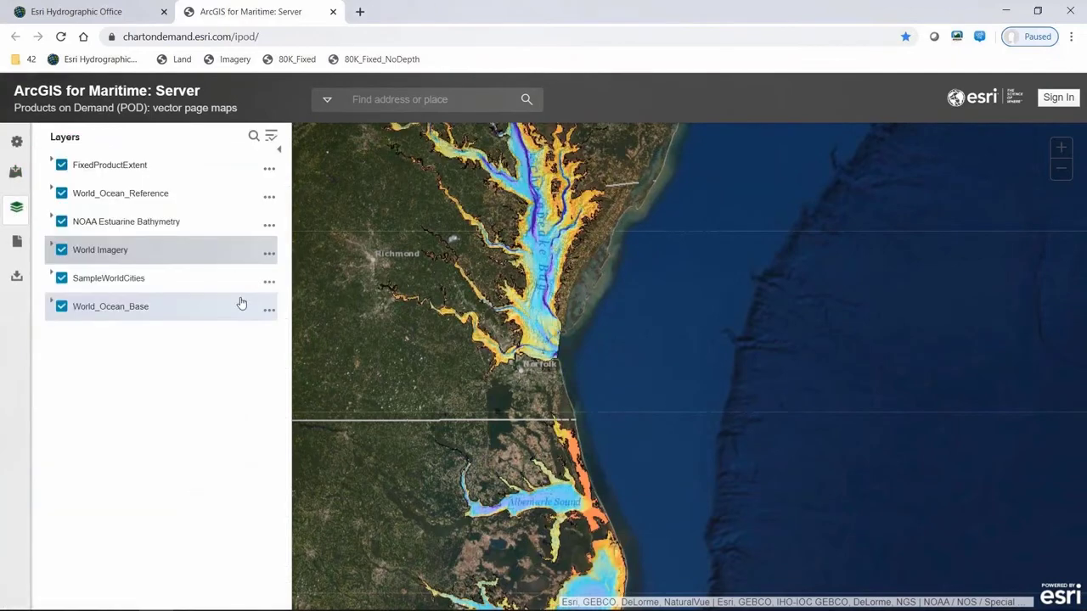
pyautogui.click(268, 256)
pyautogui.click(230, 365)
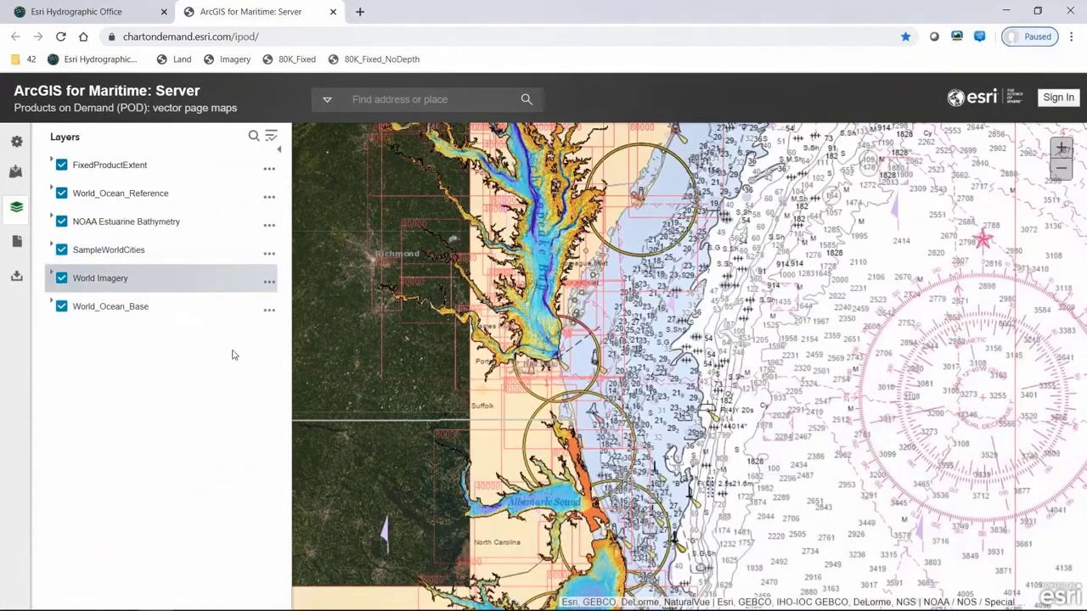
pyautogui.click(270, 224)
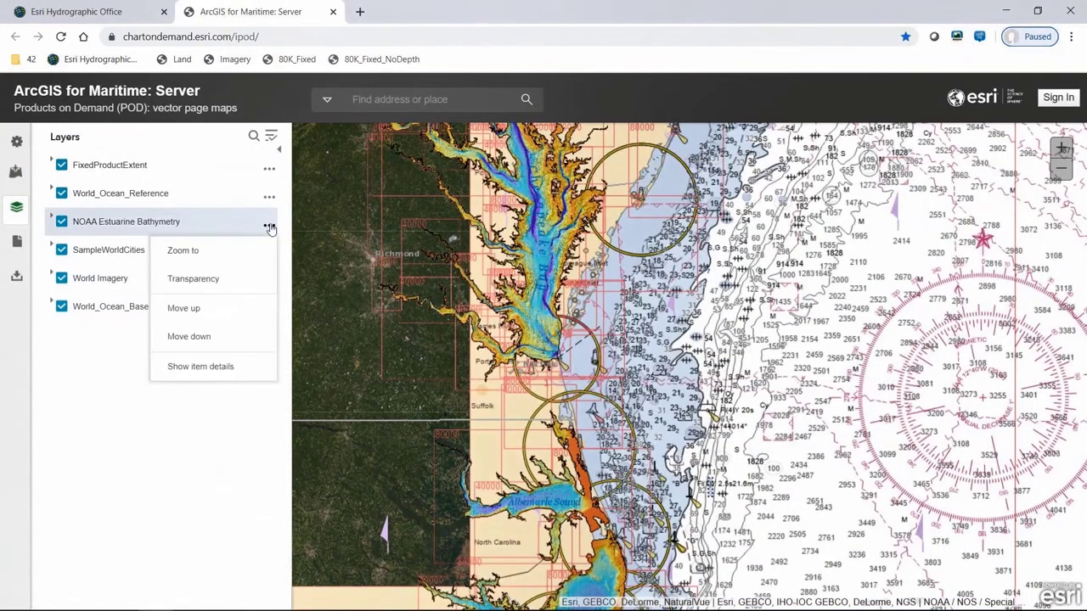
pyautogui.click(195, 280)
pyautogui.moveTo(135, 247); pyautogui.dragTo(199, 258)
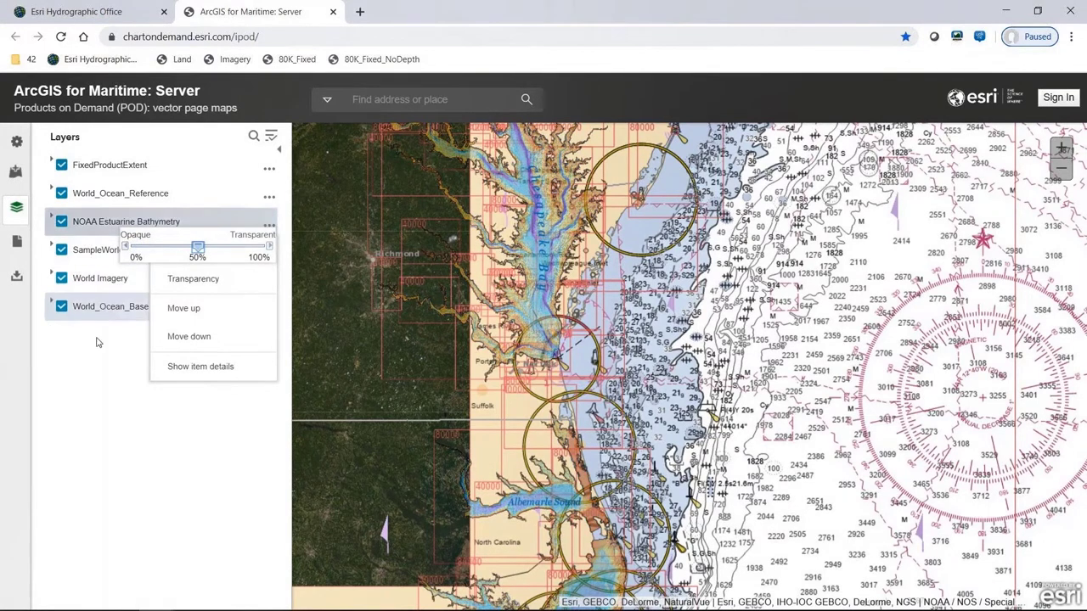
pyautogui.click(85, 399)
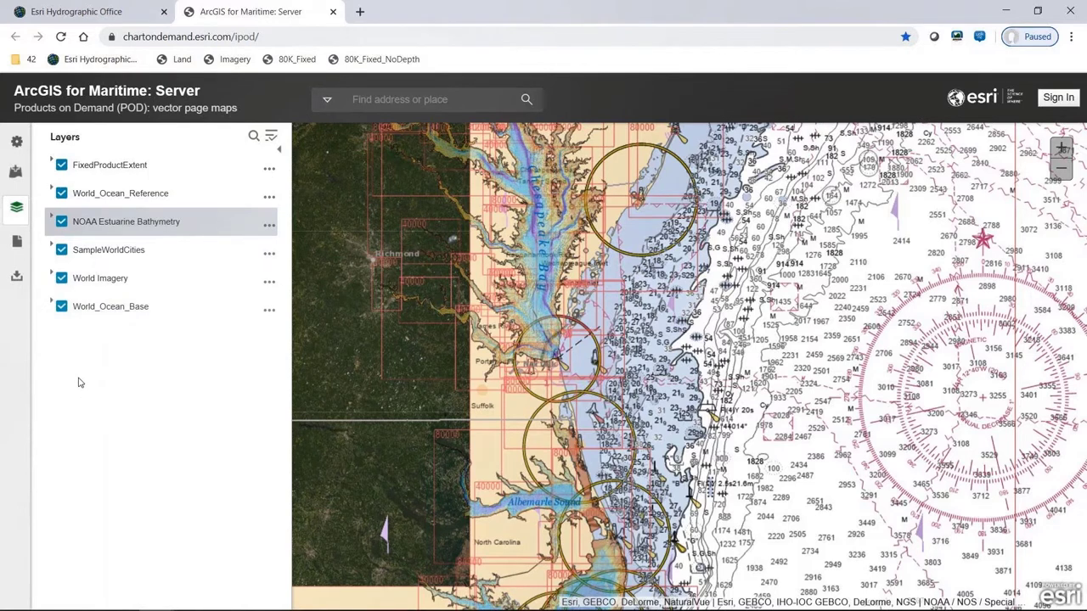
pyautogui.click(16, 244)
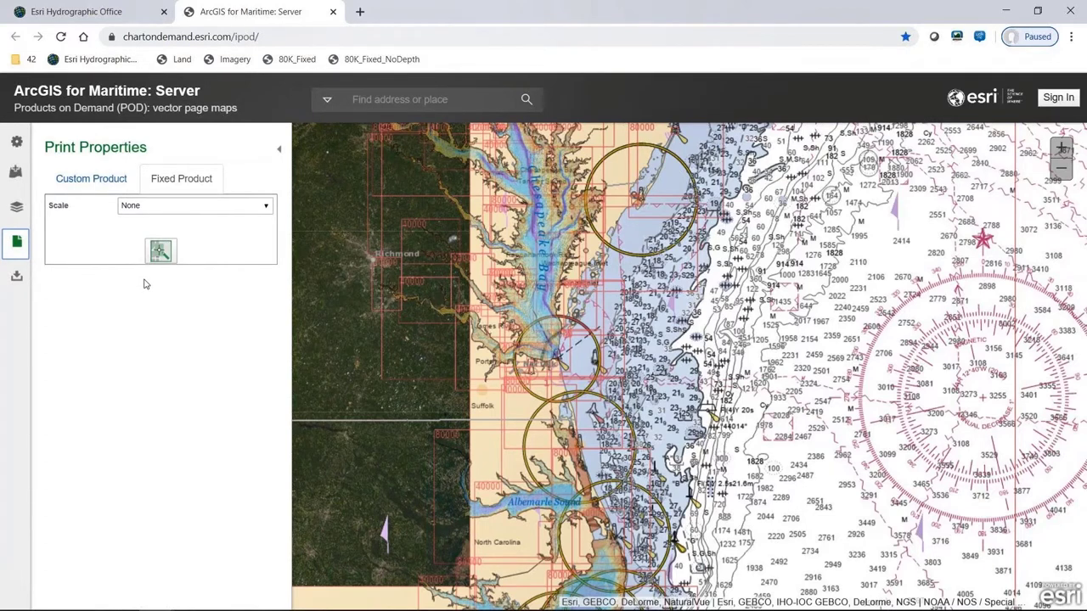
# Define a custom product at scale 80000 on A0 with notes, portrait, and begin a new extent.
pyautogui.click(99, 178)
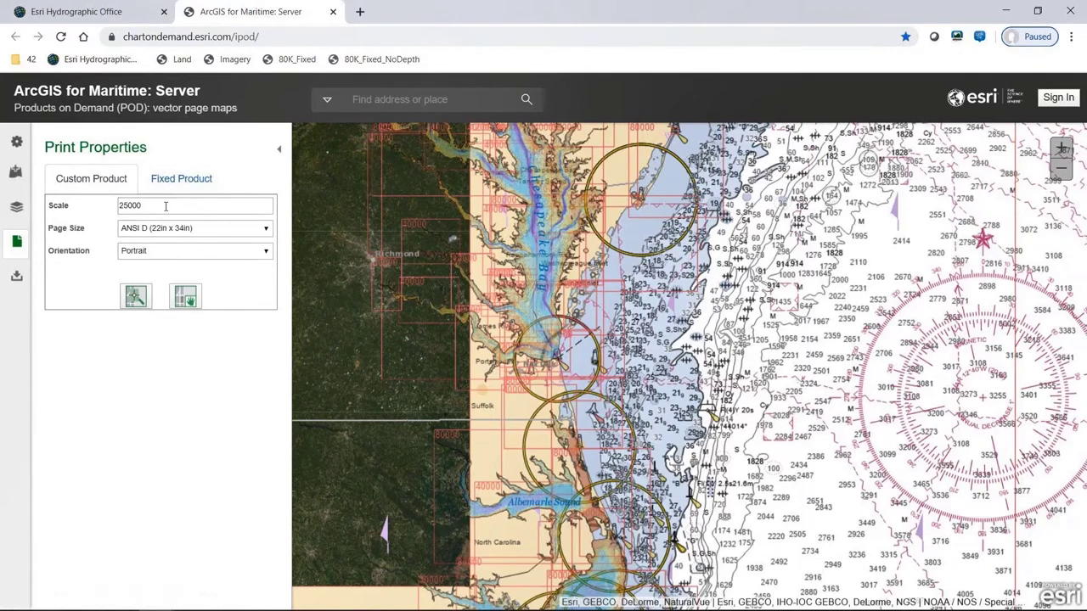
pyautogui.moveTo(164, 204); pyautogui.dragTo(77, 202)
pyautogui.write('8')
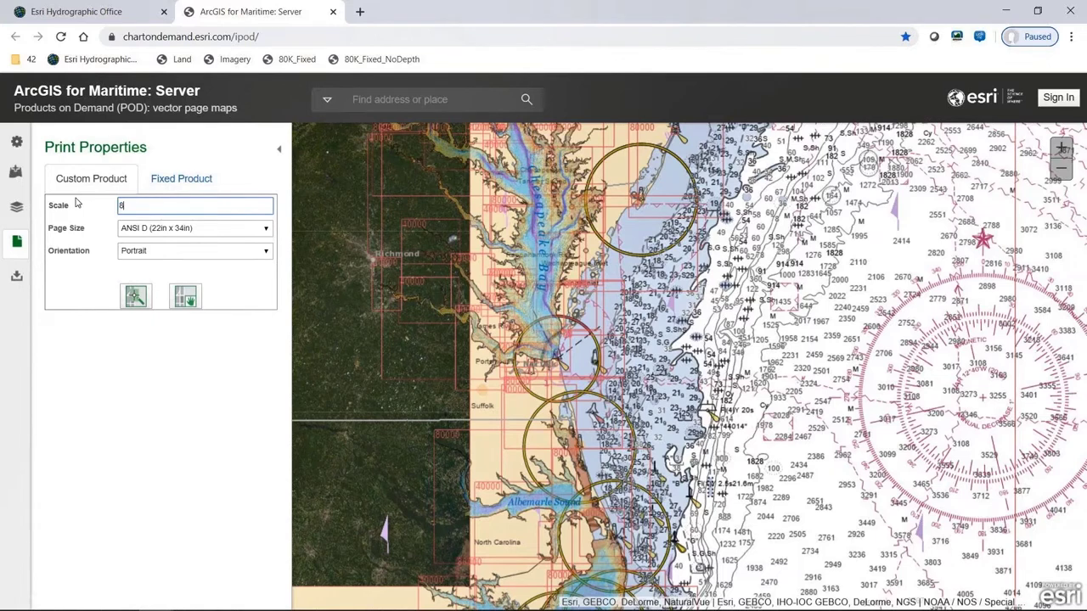
pyautogui.write('0000')
pyautogui.click(201, 228)
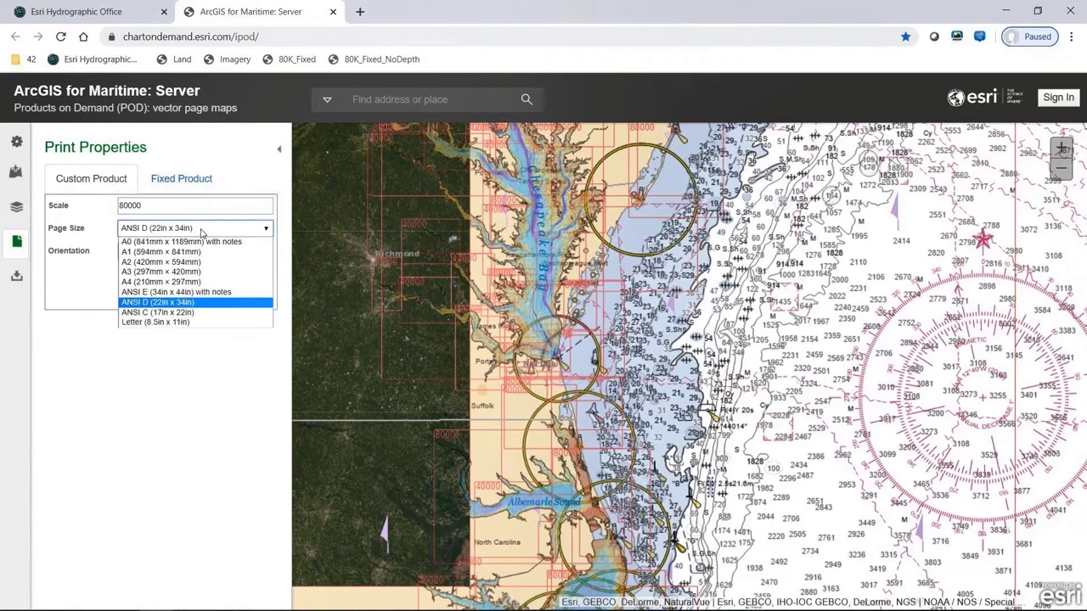
pyautogui.click(200, 243)
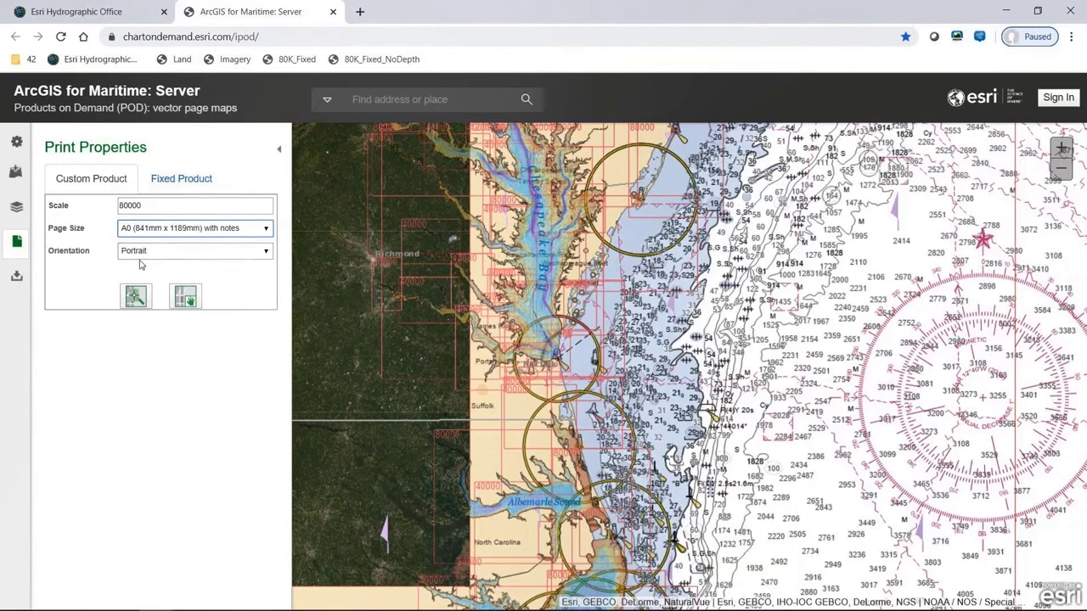
pyautogui.click(136, 297)
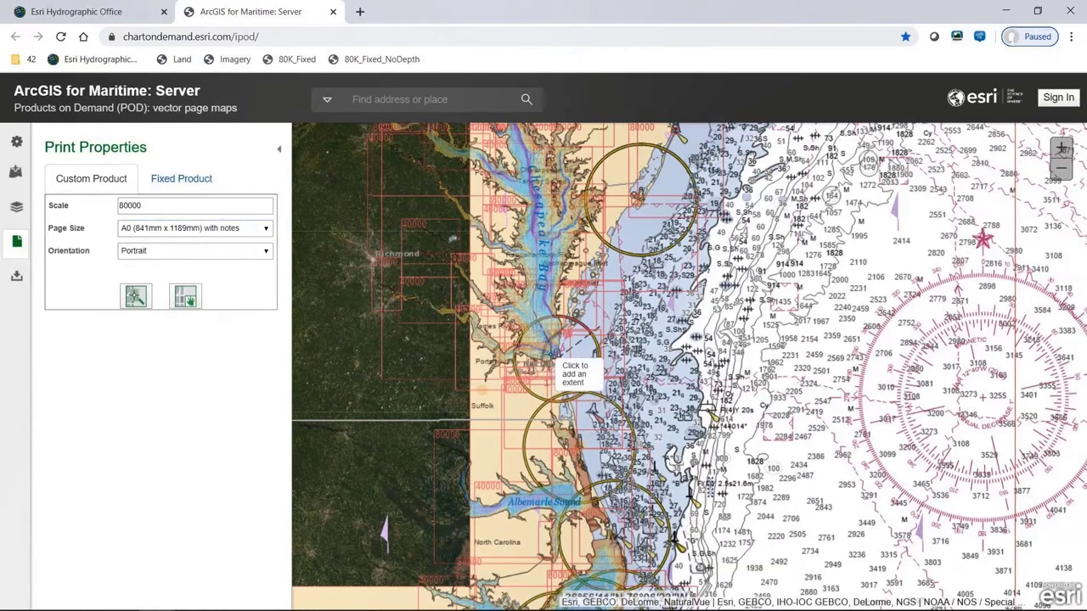
# Drop the 80000-scale print extent over the lower Chesapeake Bay and view the export queue.
pyautogui.click(556, 350)
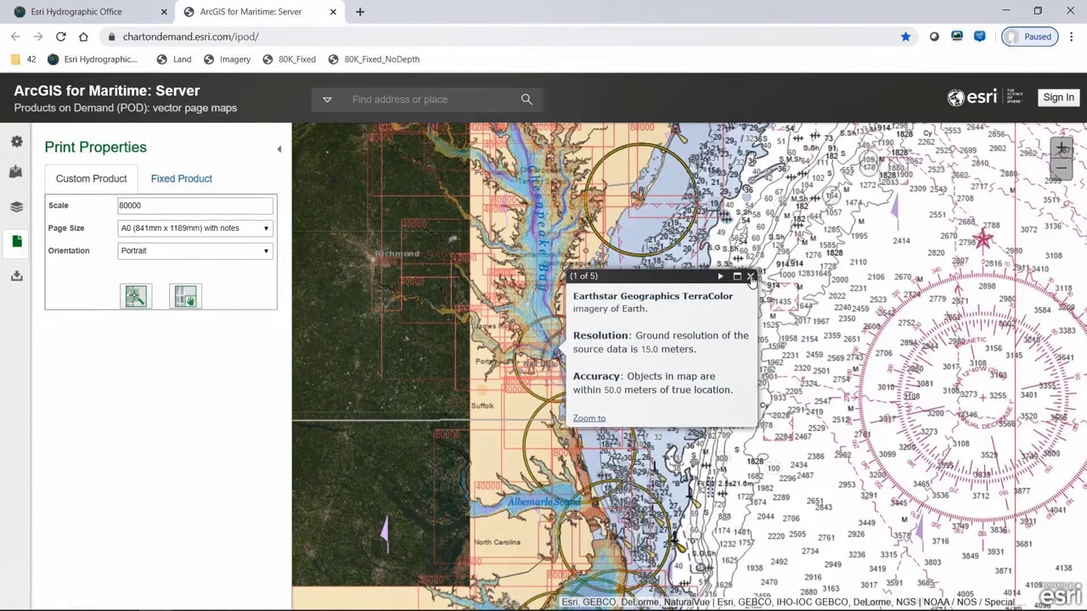
pyautogui.click(750, 277)
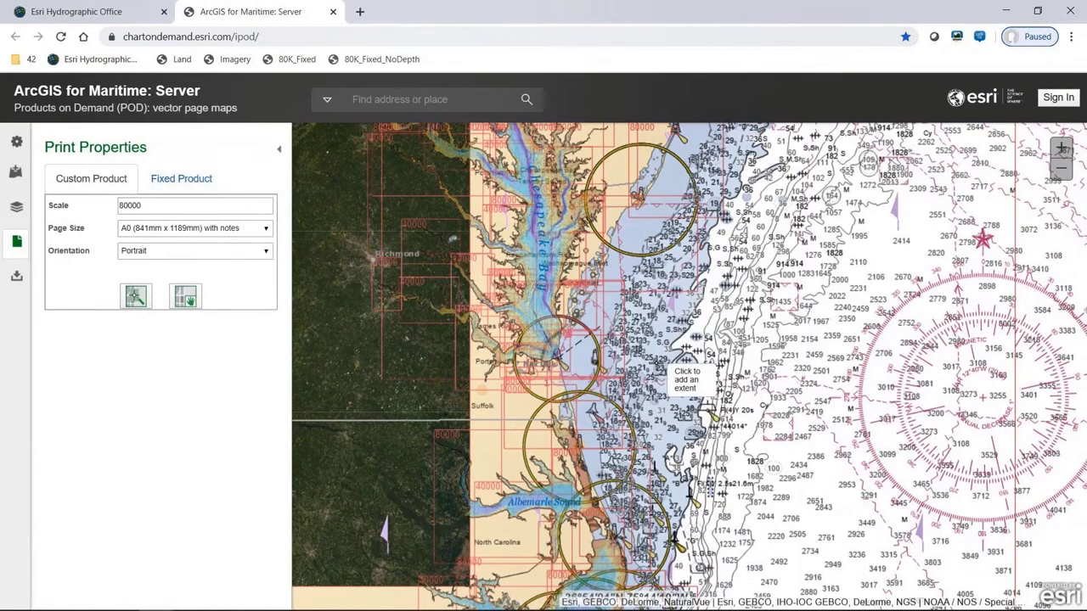
pyautogui.click(555, 349)
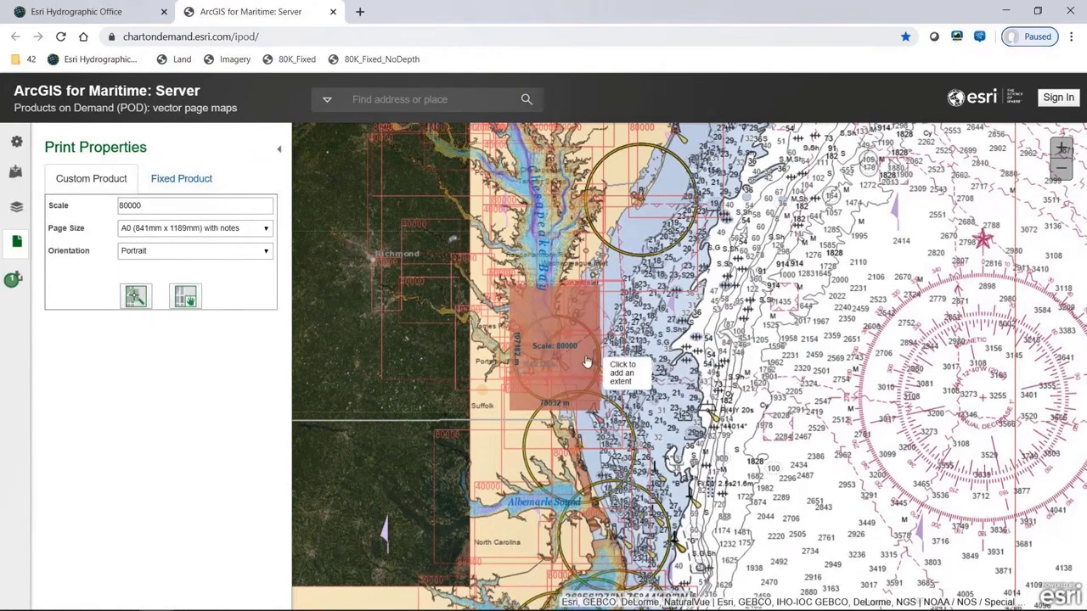
pyautogui.click(12, 280)
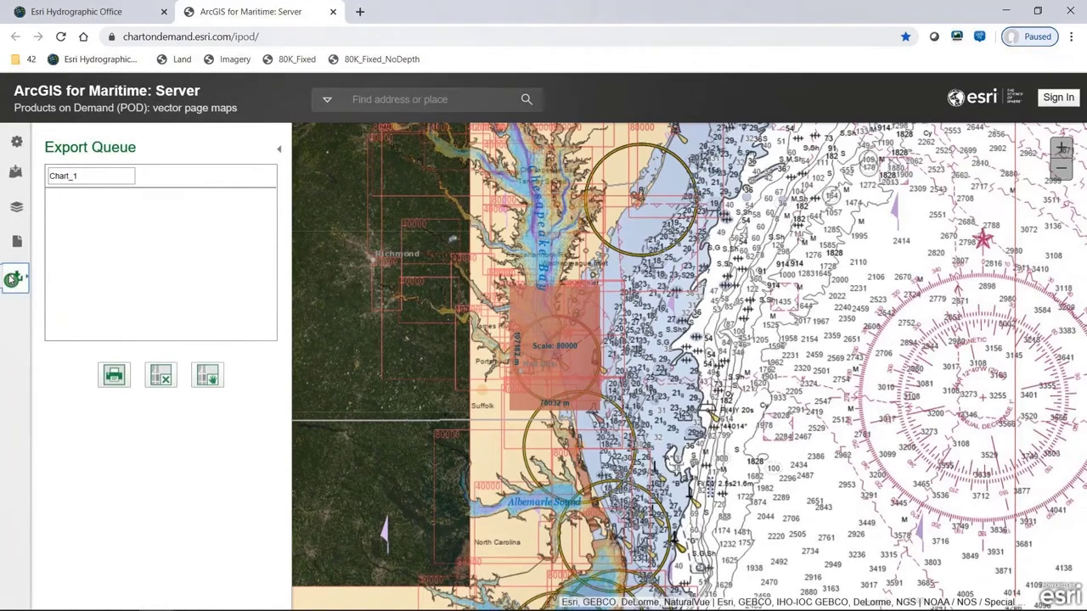
# Rename Chart_1 to 'Tuesday' and start exporting it.
pyautogui.click(56, 187)
pyautogui.write('Tuesday')
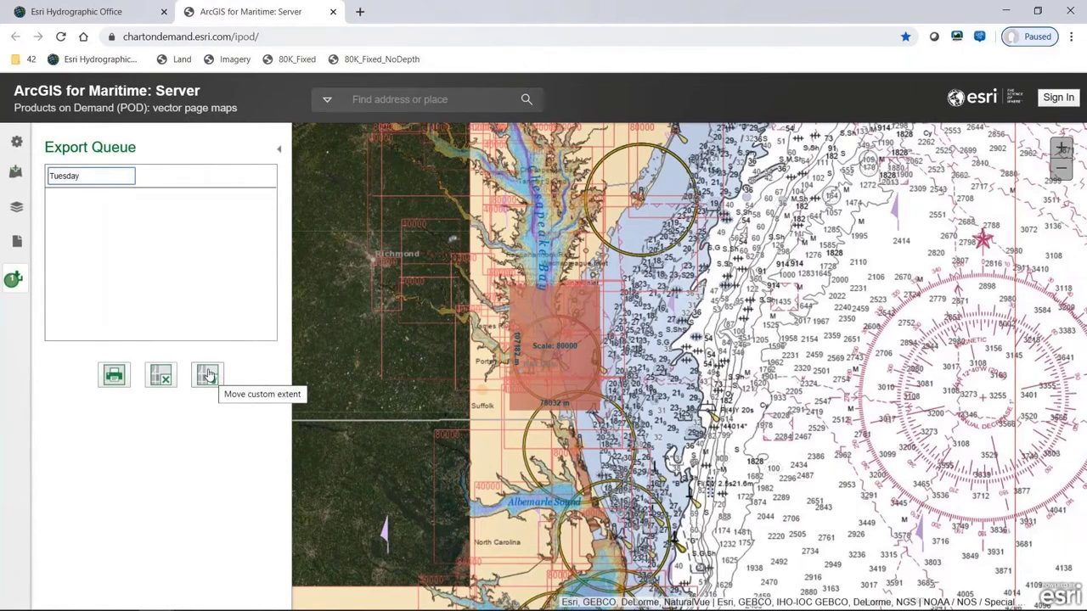
pyautogui.click(114, 375)
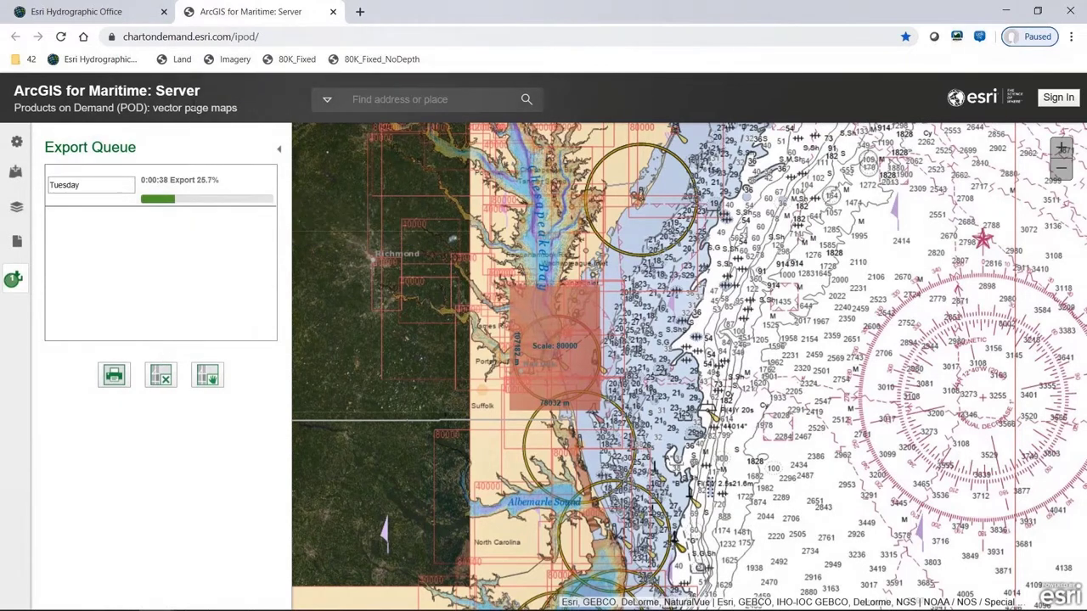
# Open the sample Webinar_25K_ChesapeakeBay_A0.pdf bookmark in a new tab and view it.
pyautogui.rightClick(181, 64)
pyautogui.click(226, 73)
pyautogui.click(425, 12)
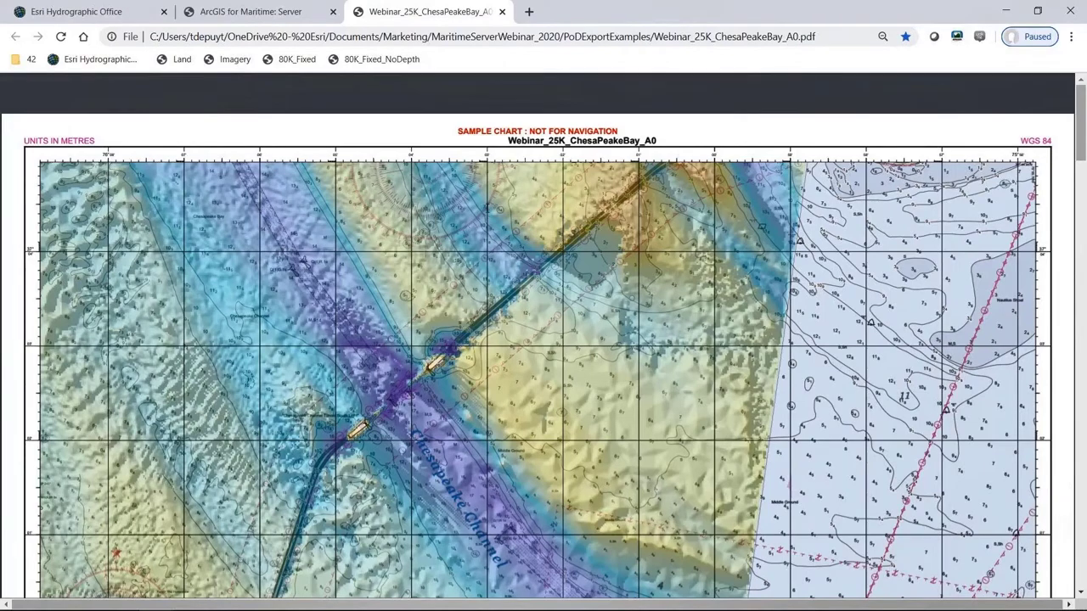
# Scroll down through the Chesapeake Bay A0 chart to its footer and notes page.
pyautogui.scroll(-5, 488, 215)
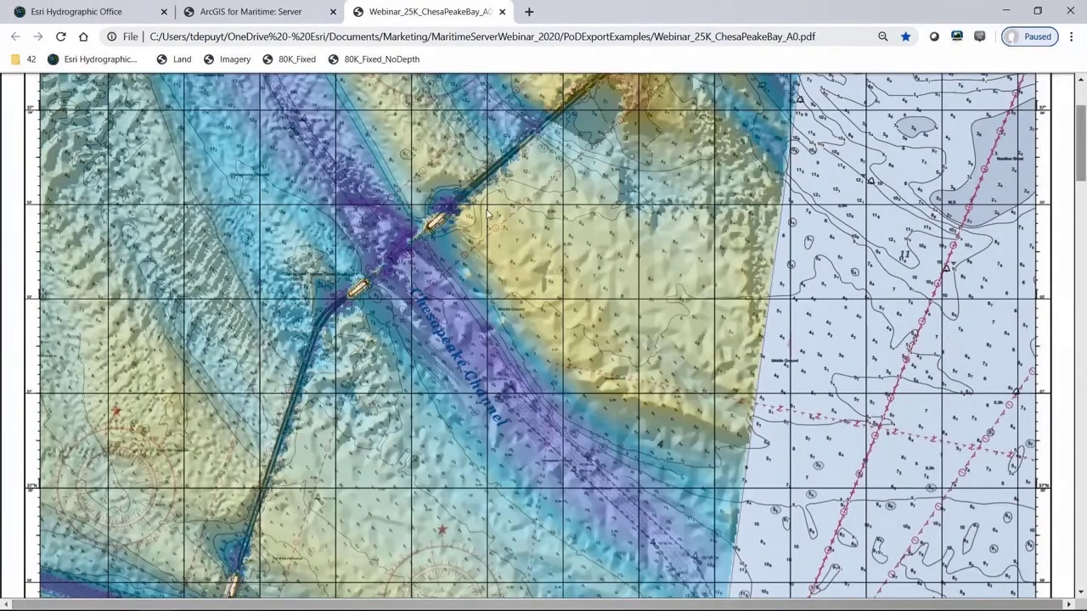
pyautogui.scroll(-5, 488, 215)
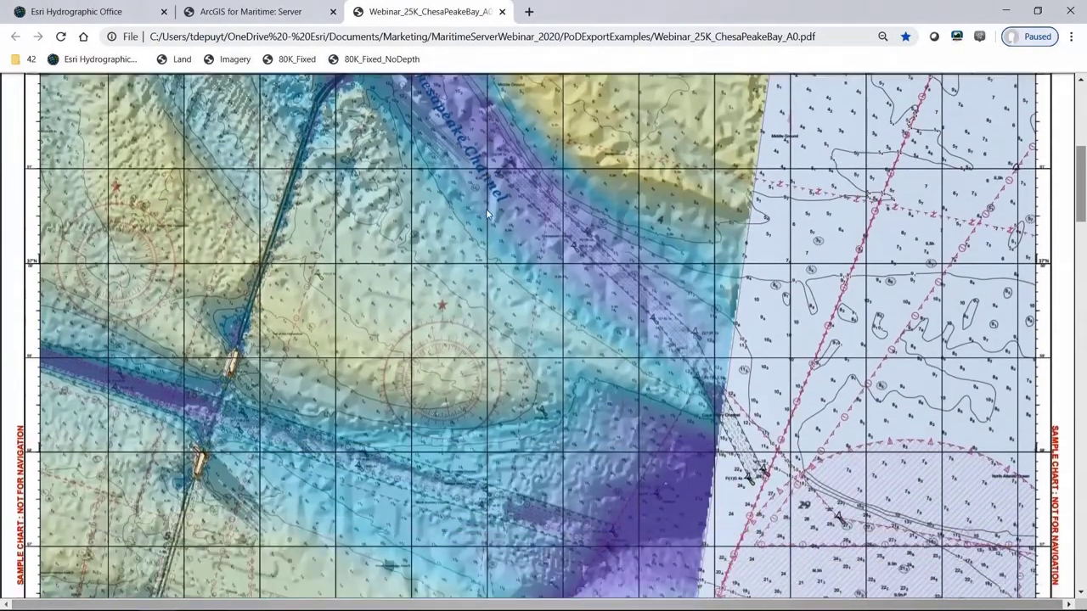
pyautogui.scroll(-7, 488, 215)
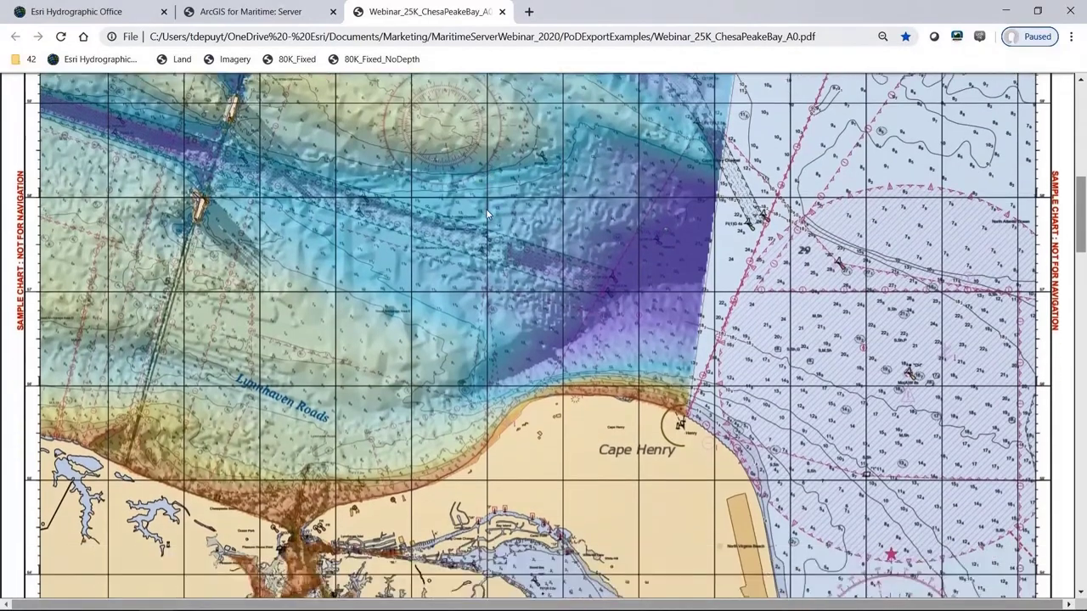
pyautogui.scroll(-3, 488, 215)
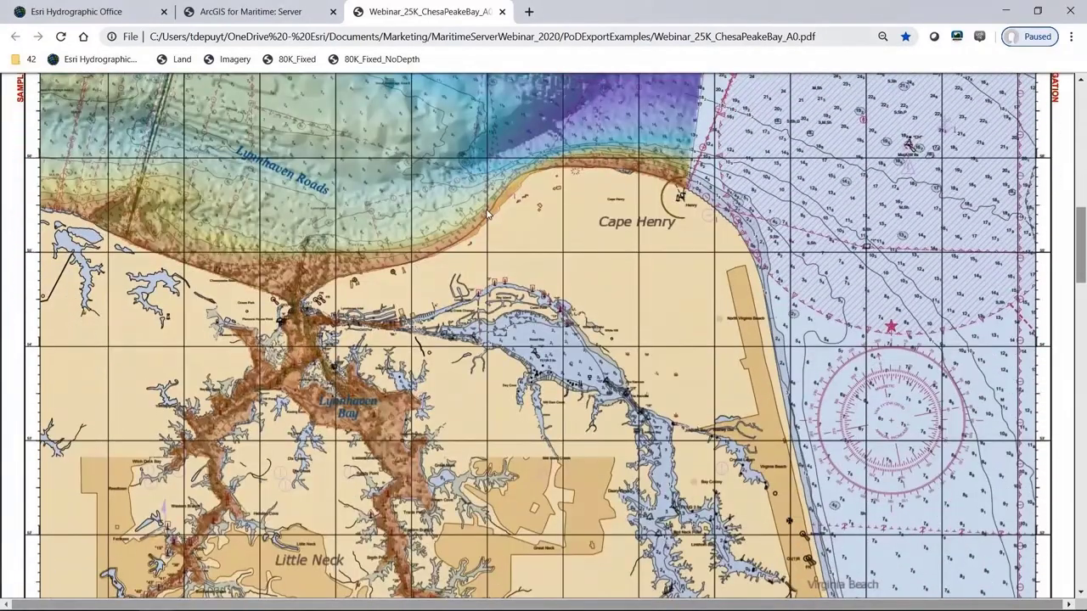
pyautogui.scroll(-5, 488, 215)
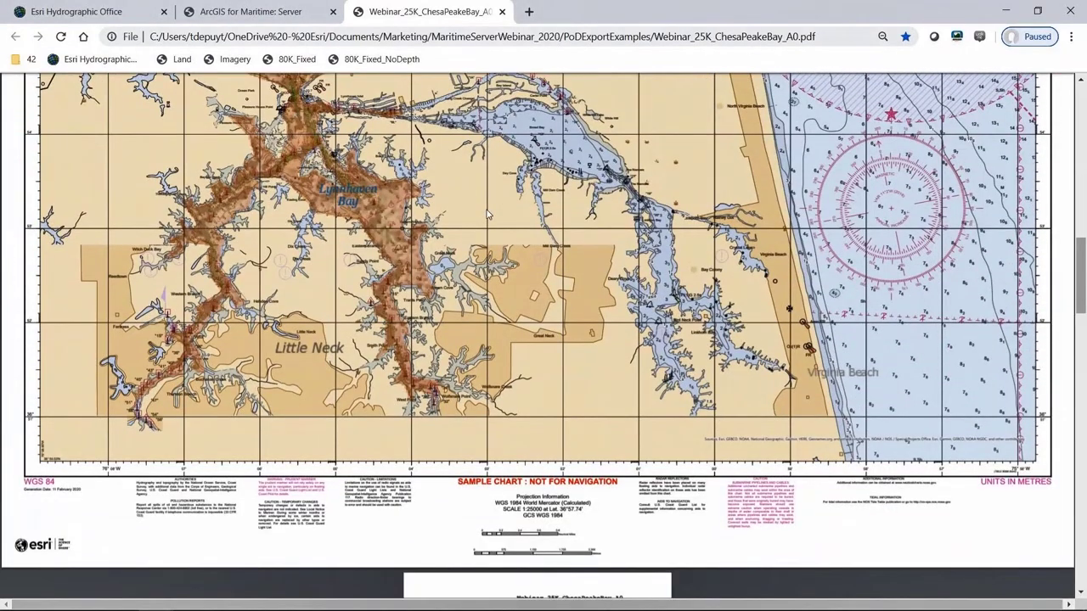
pyautogui.scroll(-2, 488, 215)
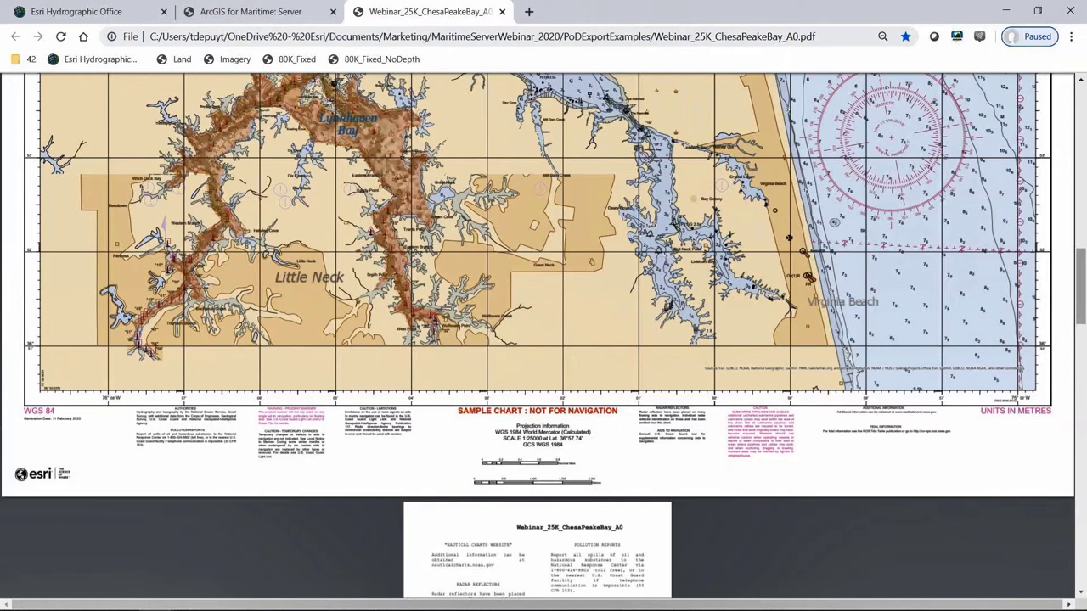
pyautogui.scroll(-4, 459, 355)
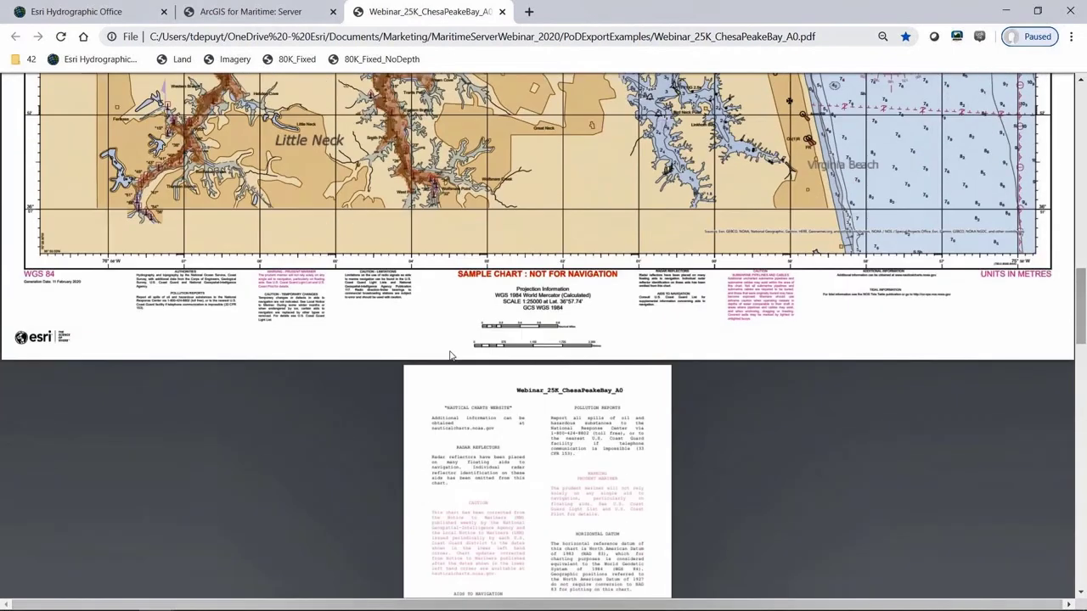
pyautogui.scroll(-4, 527, 402)
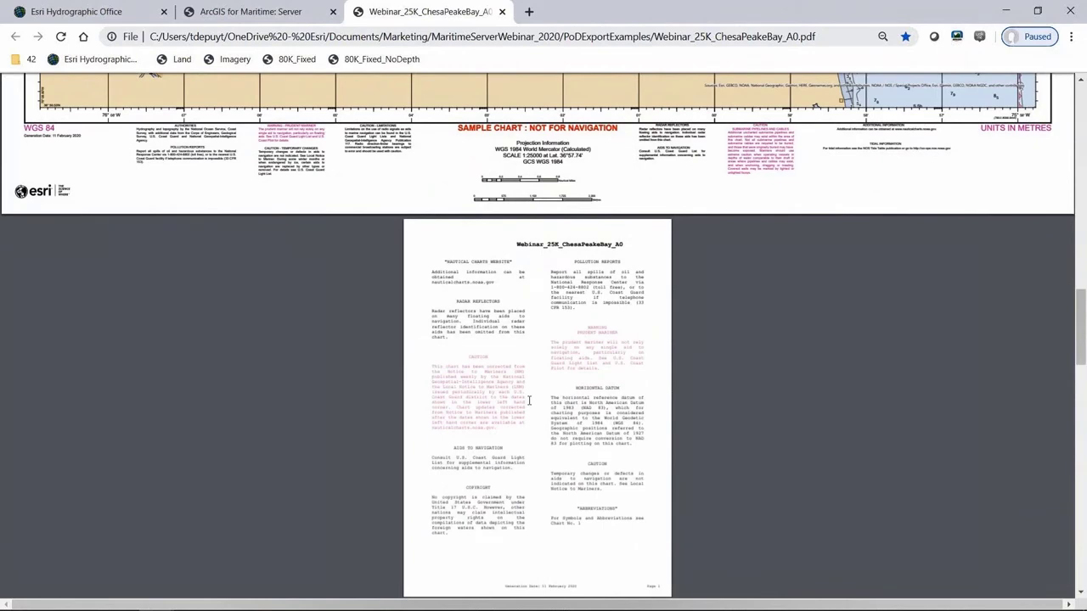
# Open the Imagery edition chart PDF bookmark in a new tab.
pyautogui.scroll(8, 520, 387)
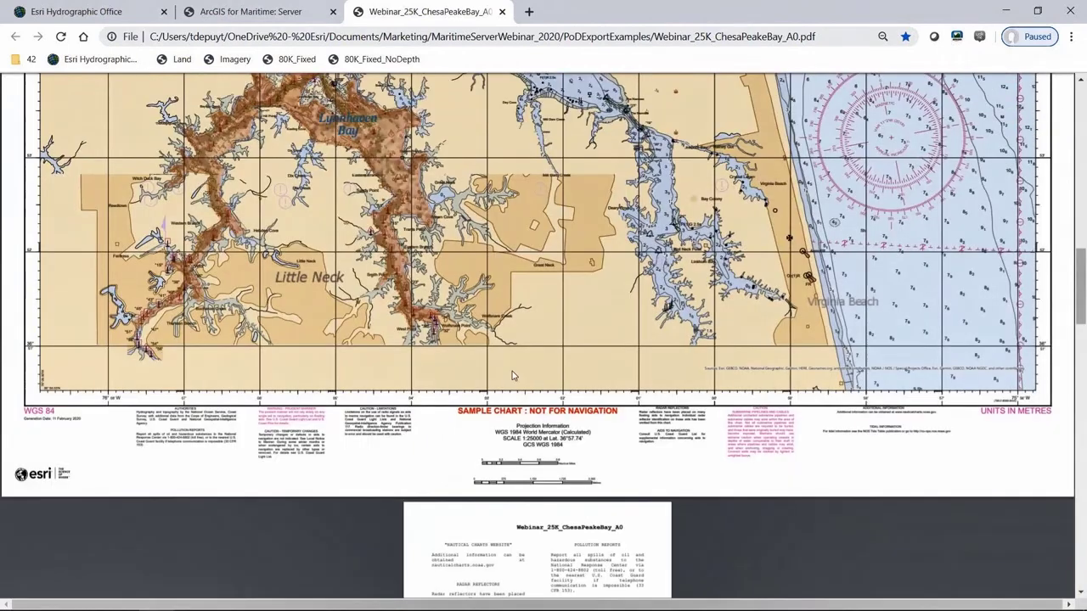
pyautogui.rightClick(219, 61)
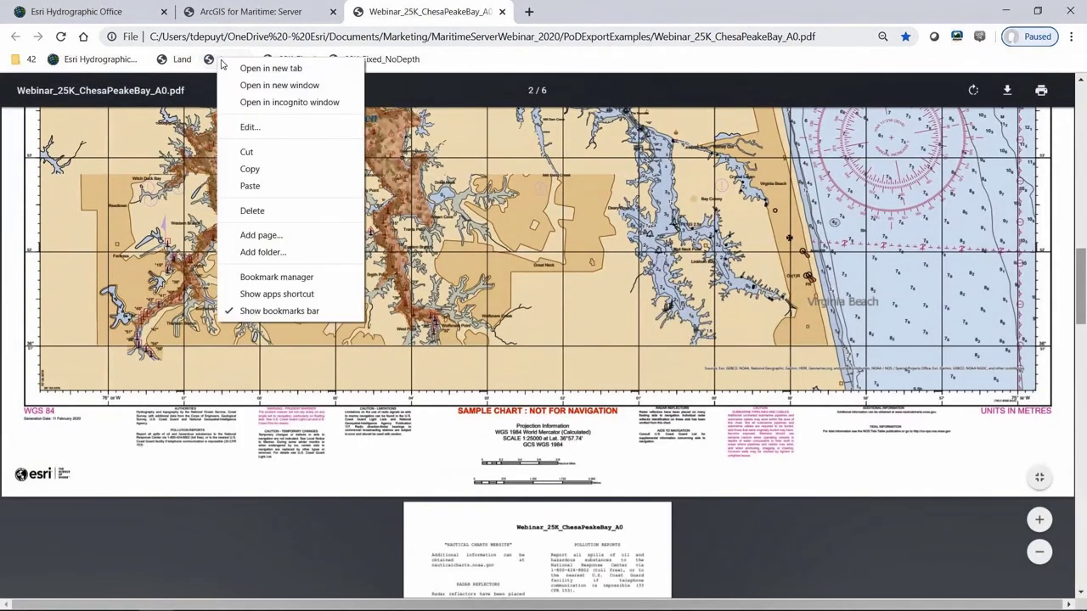
pyautogui.click(254, 69)
# Scroll through _ags_Webinar_25K_ChesapeakeBay_A0_Imagery.pdf around Lynnhaven Bay down to its legend.
pyautogui.click(567, 17)
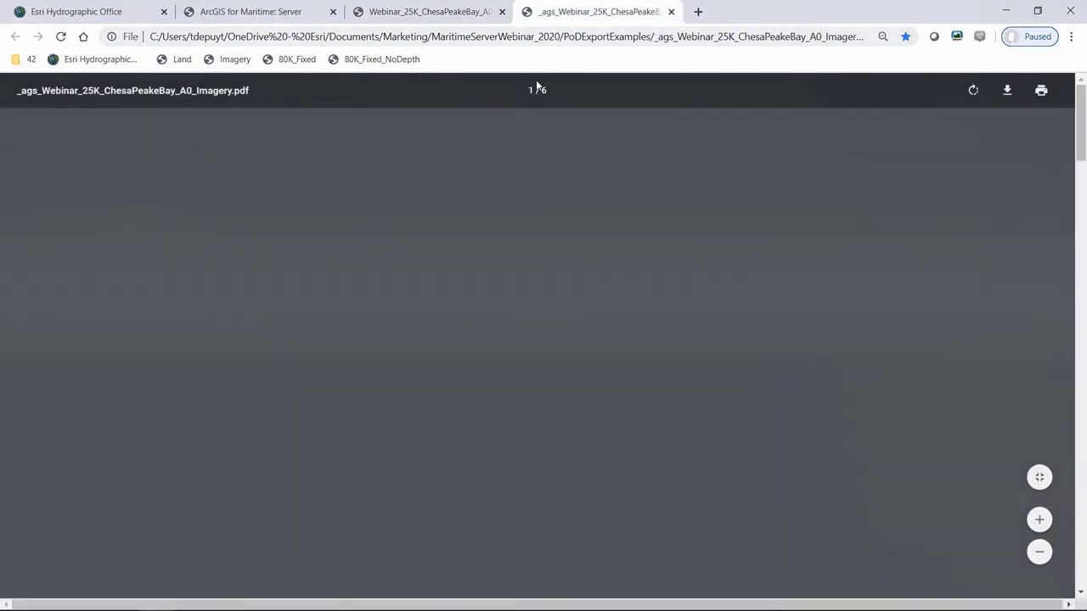
pyautogui.scroll(-5, 521, 252)
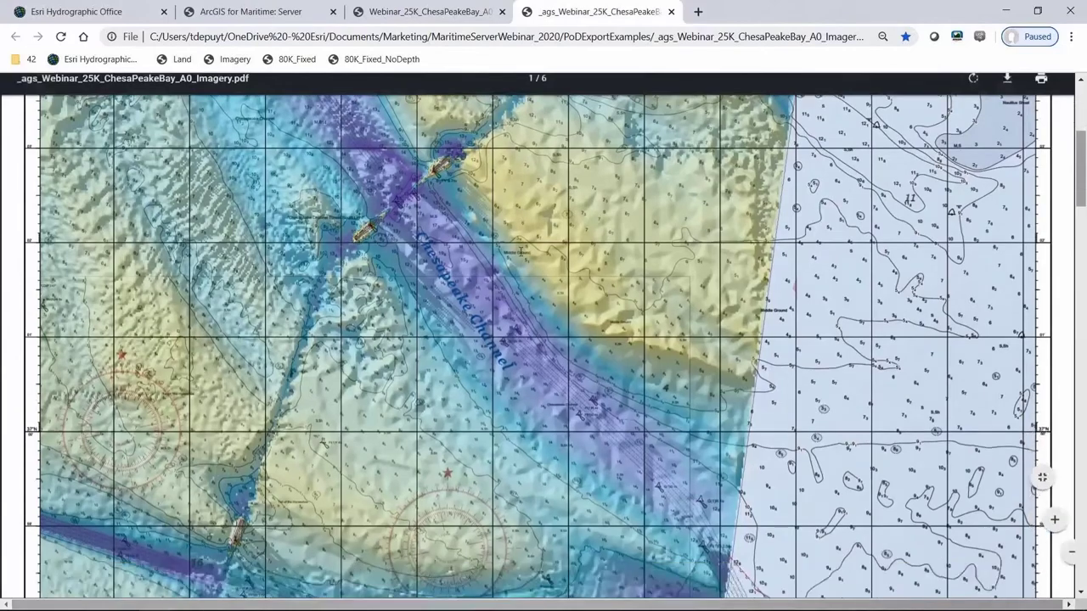
pyautogui.scroll(-9, 520, 251)
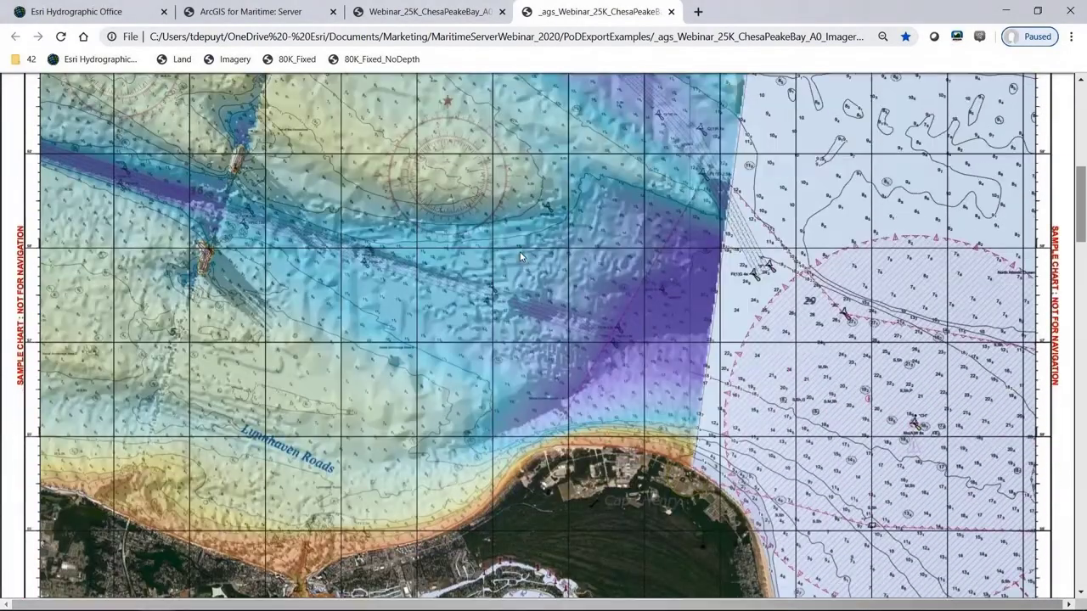
pyautogui.scroll(-3, 519, 251)
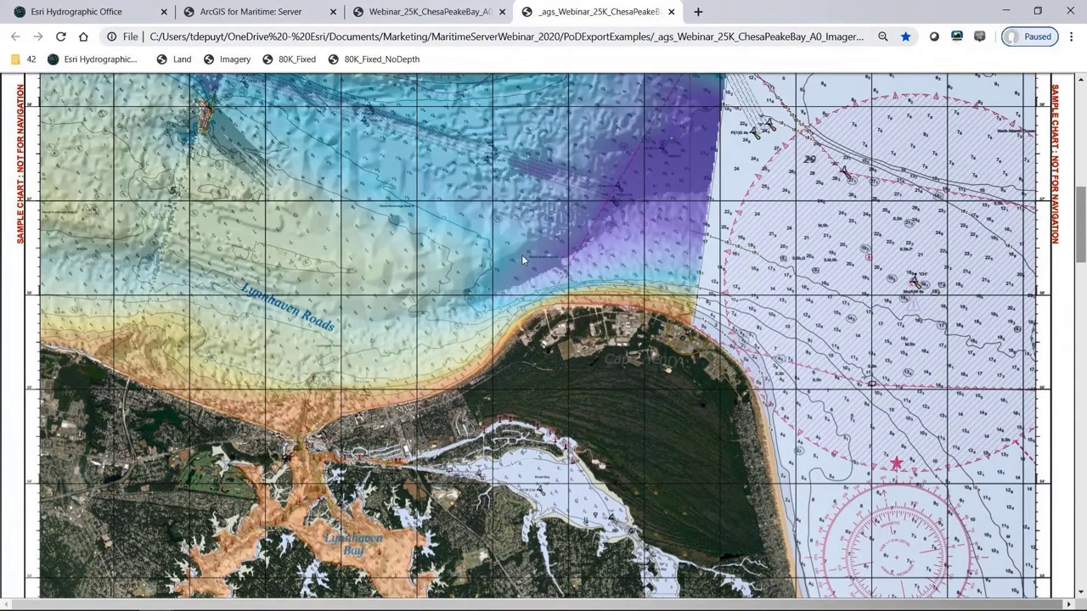
pyautogui.scroll(-3, 525, 293)
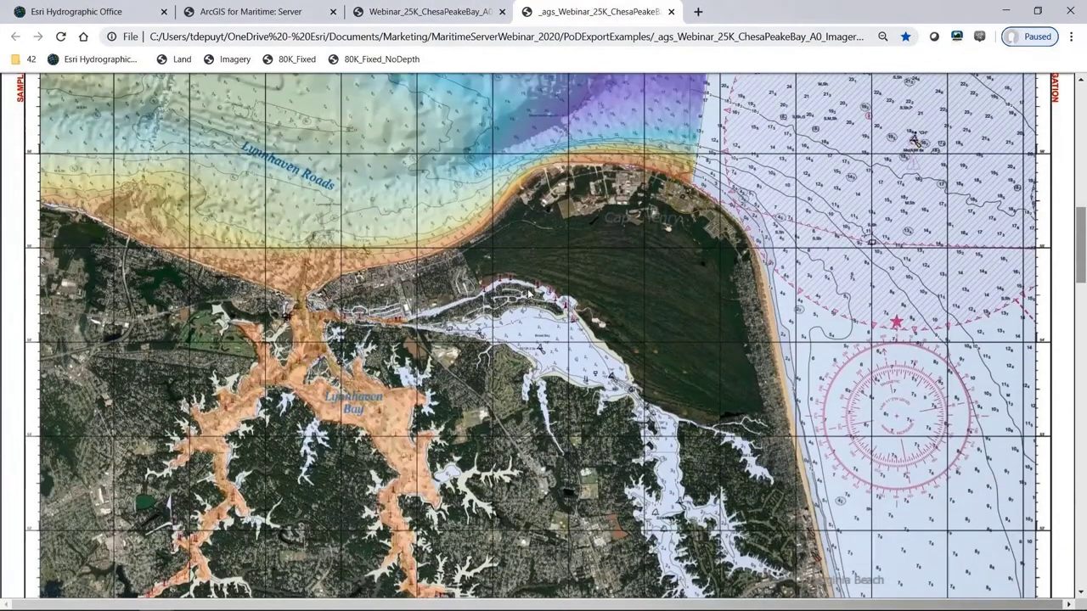
pyautogui.scroll(-5, 528, 293)
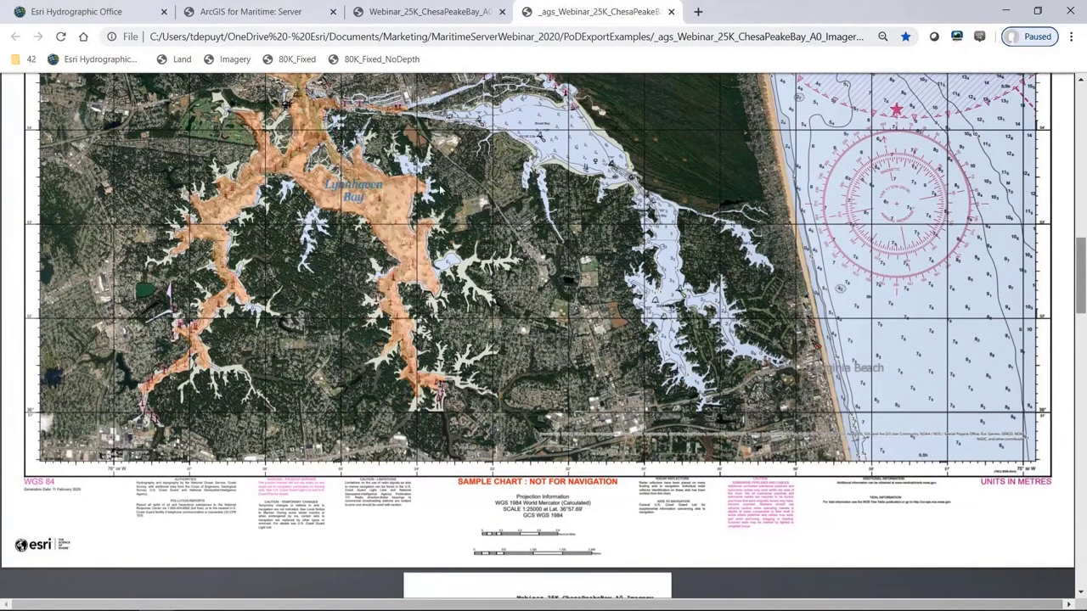
# Return to the ArcGIS map, where Tuesday's export succeeded, and show the six-layer list.
pyautogui.click(250, 10)
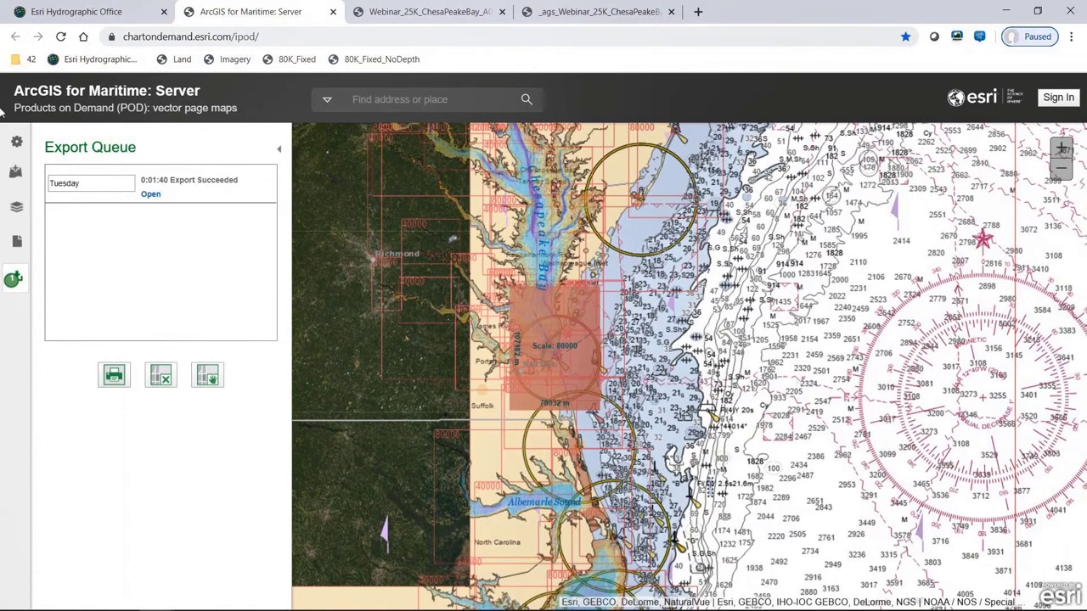
pyautogui.click(15, 208)
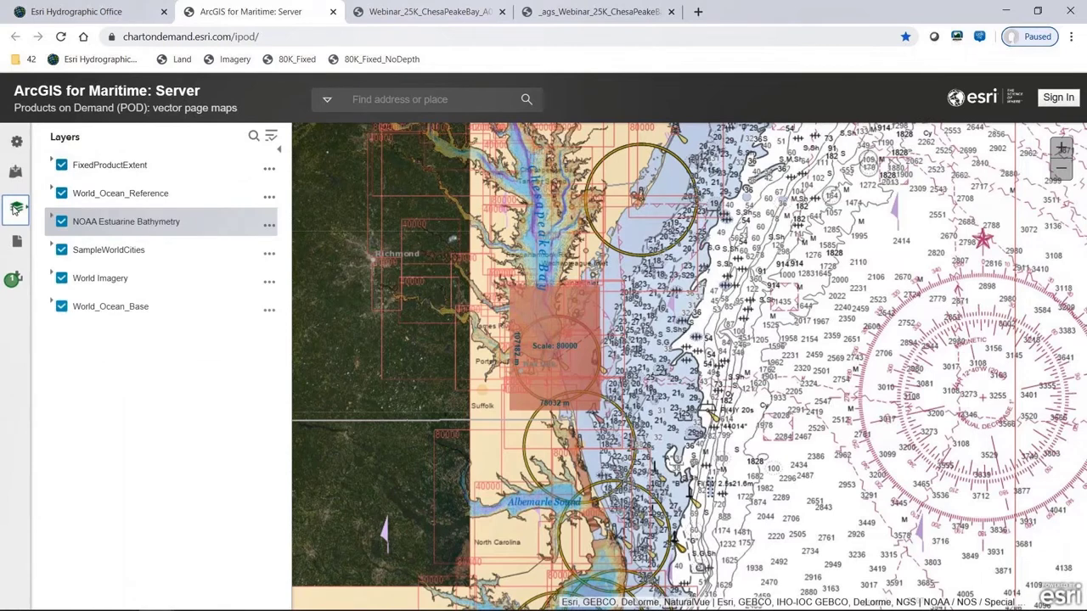
pyautogui.click(65, 223)
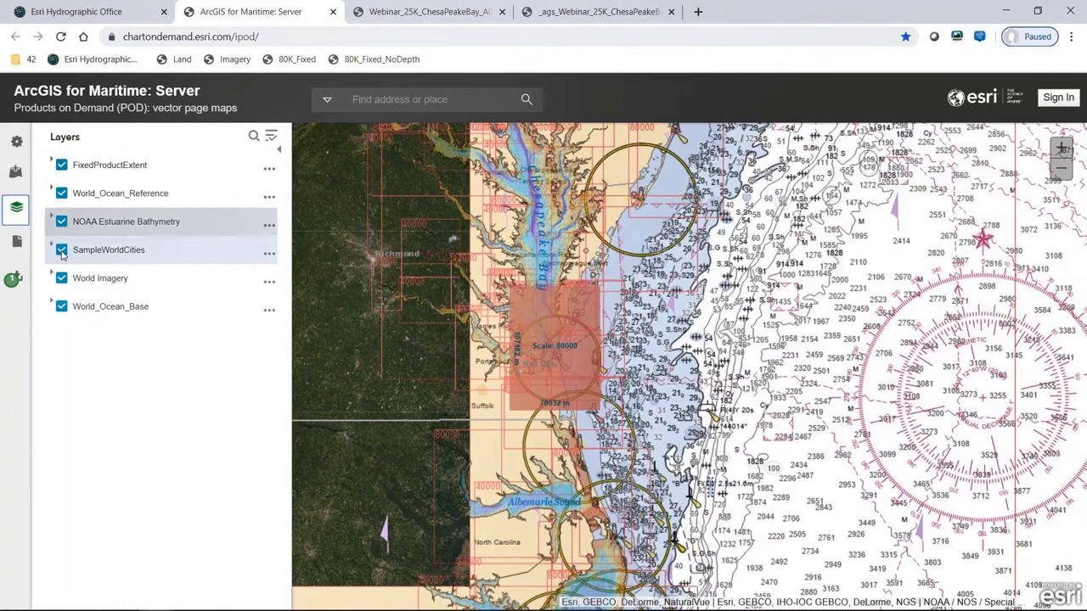
# Hide SampleWorldCities and World Imagery, then show Fixed Product page frames at 40000 scale.
pyautogui.click(62, 252)
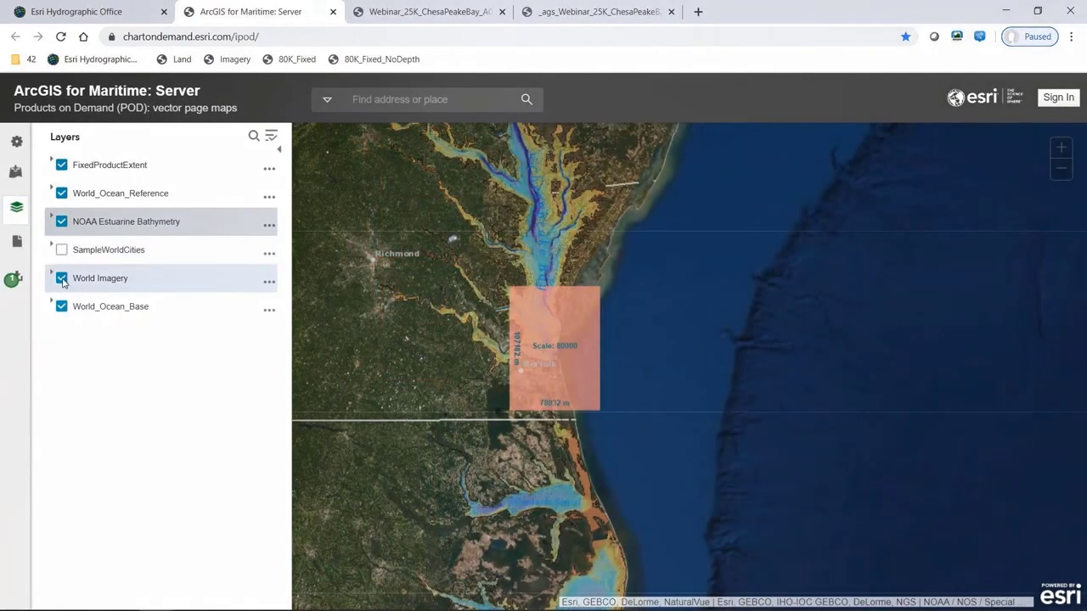
pyautogui.click(62, 280)
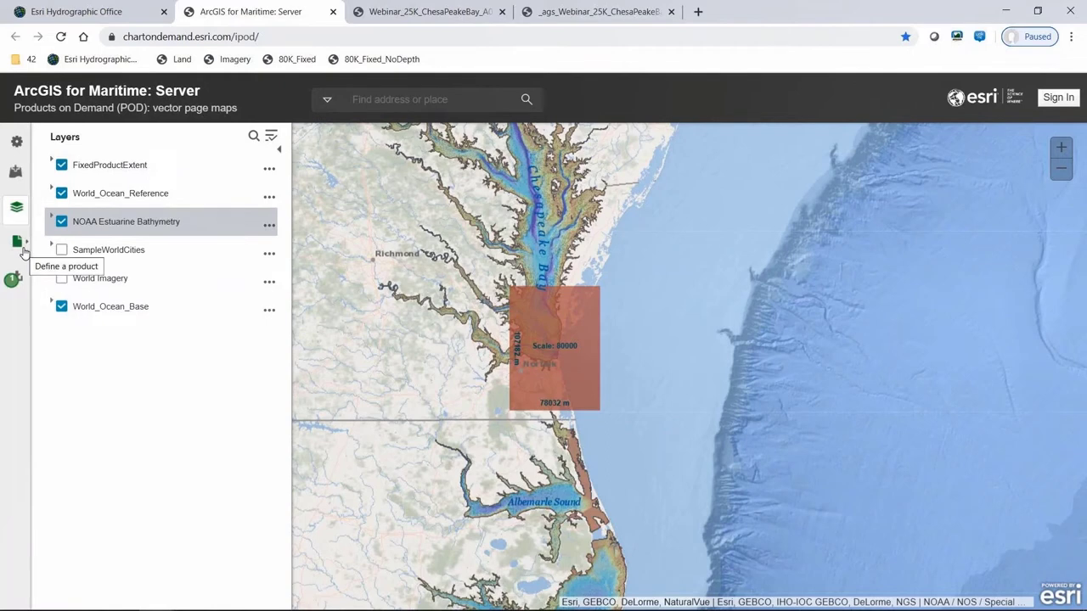
pyautogui.click(23, 250)
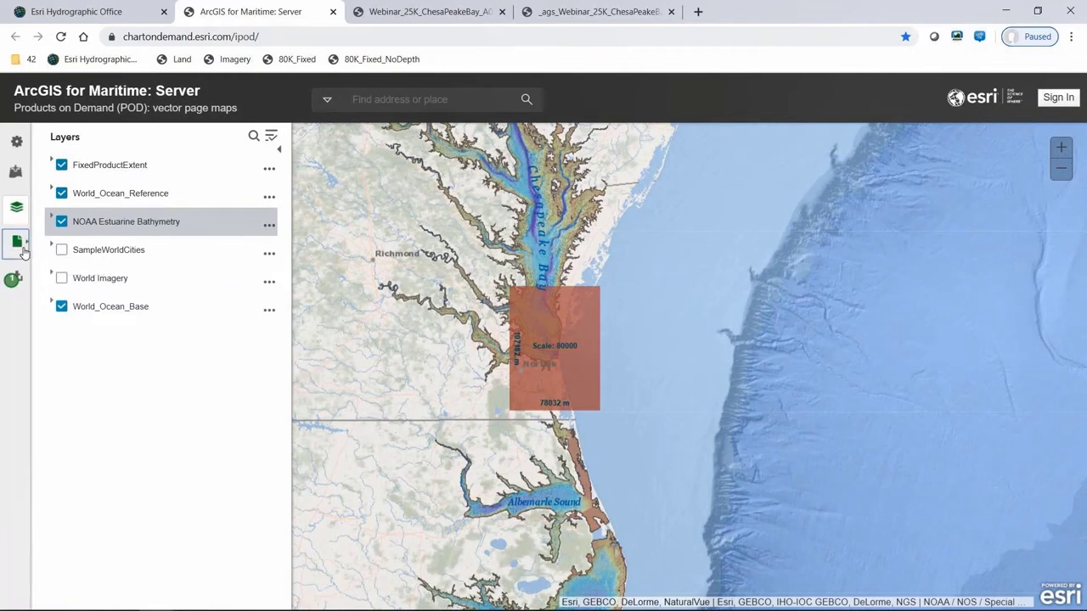
pyautogui.click(176, 177)
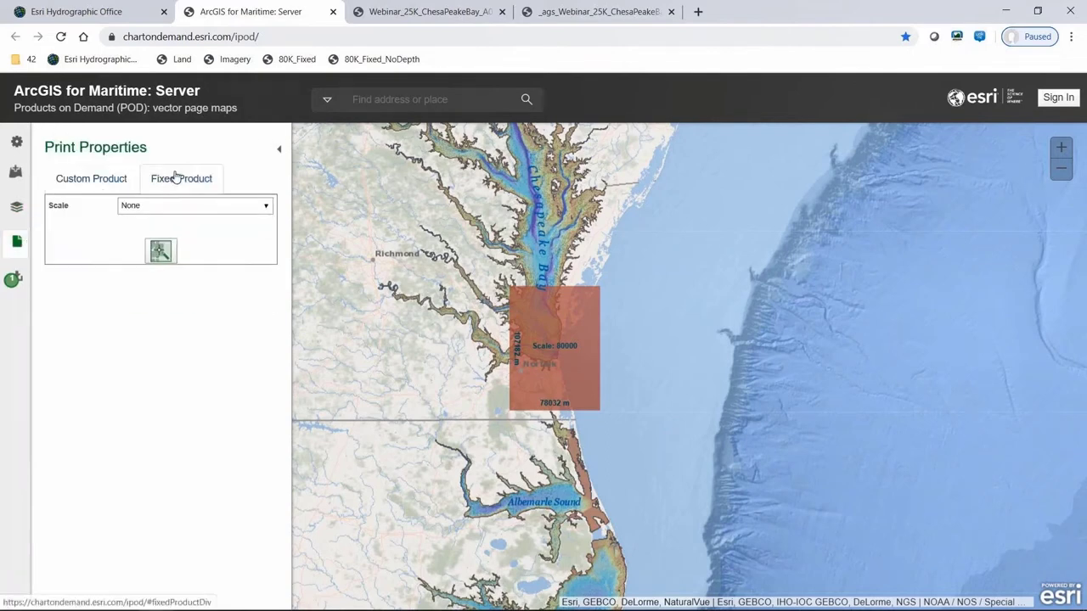
pyautogui.click(231, 208)
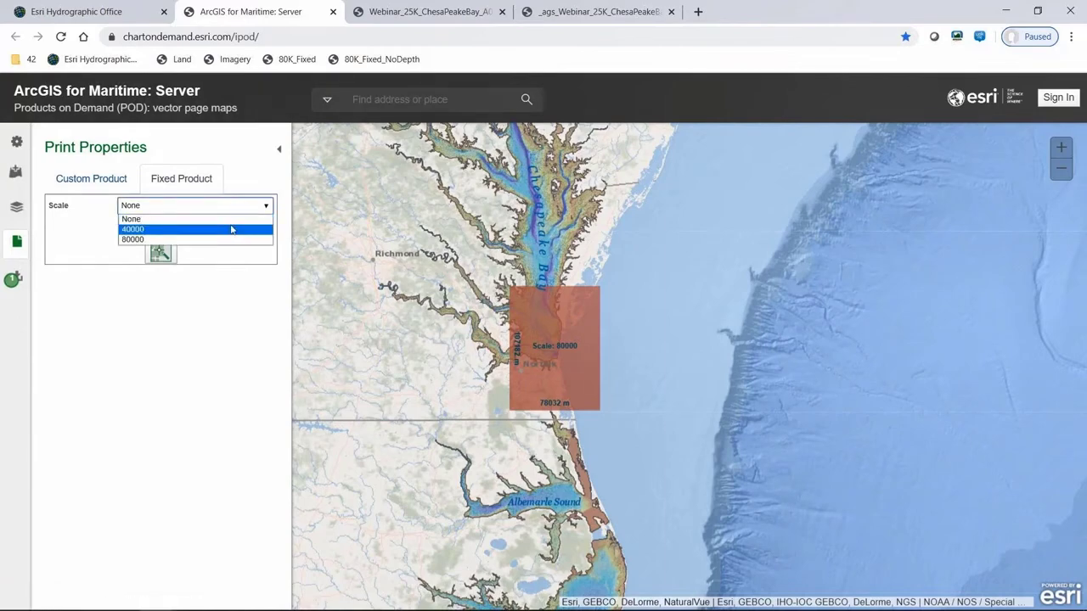
pyautogui.click(232, 229)
pyautogui.scroll(-2, 476, 339)
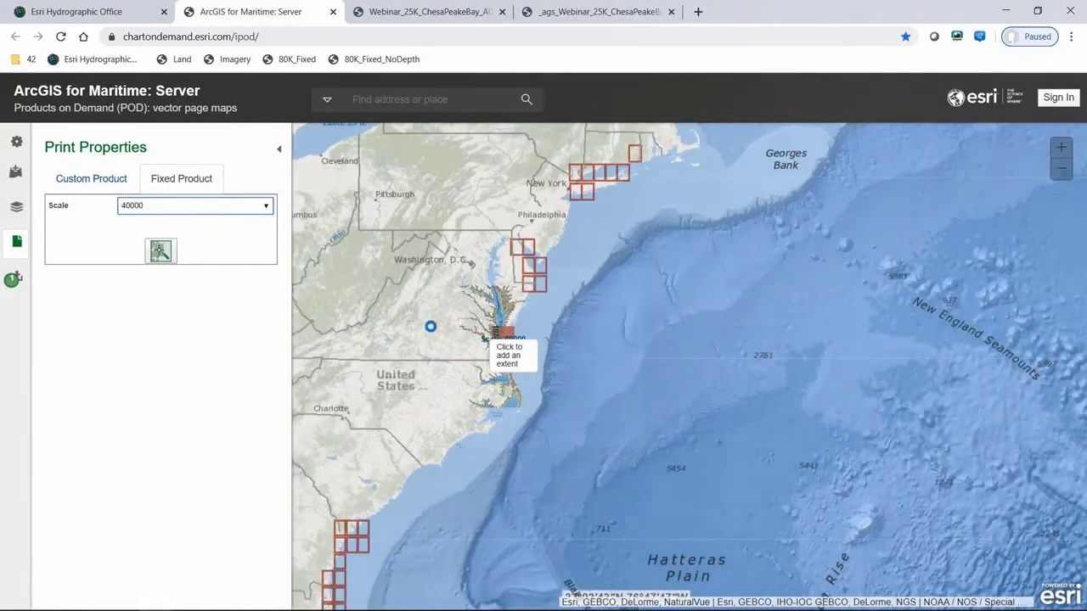
pyautogui.scroll(-2, 416, 324)
pyautogui.moveTo(396, 323); pyautogui.dragTo(722, 350)
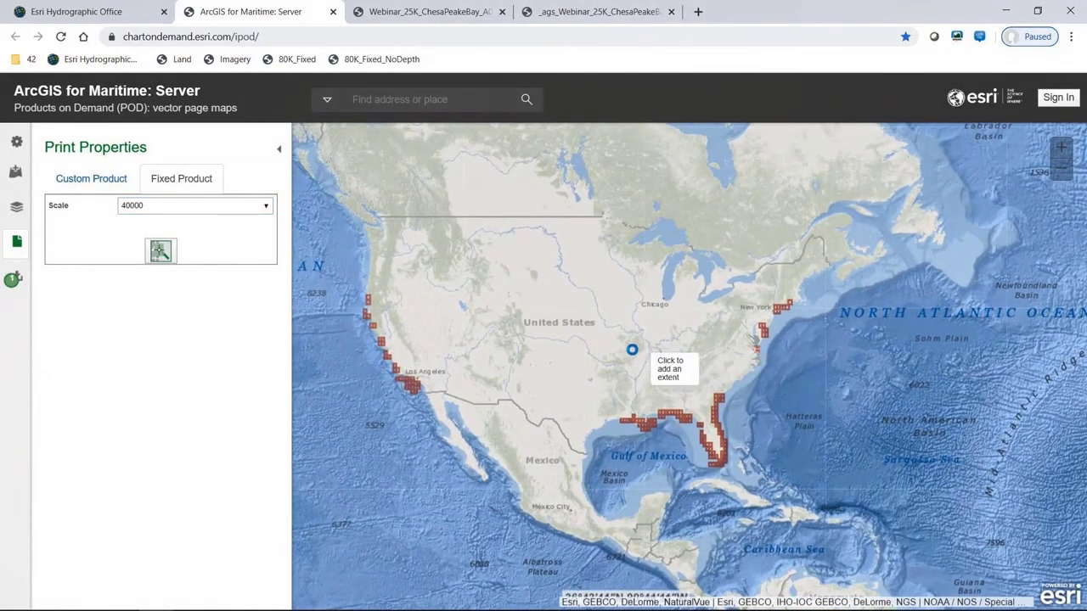
# Switch the fixed product scale to 80000 and select the Pamlico Sound 80K product frame.
pyautogui.click(213, 206)
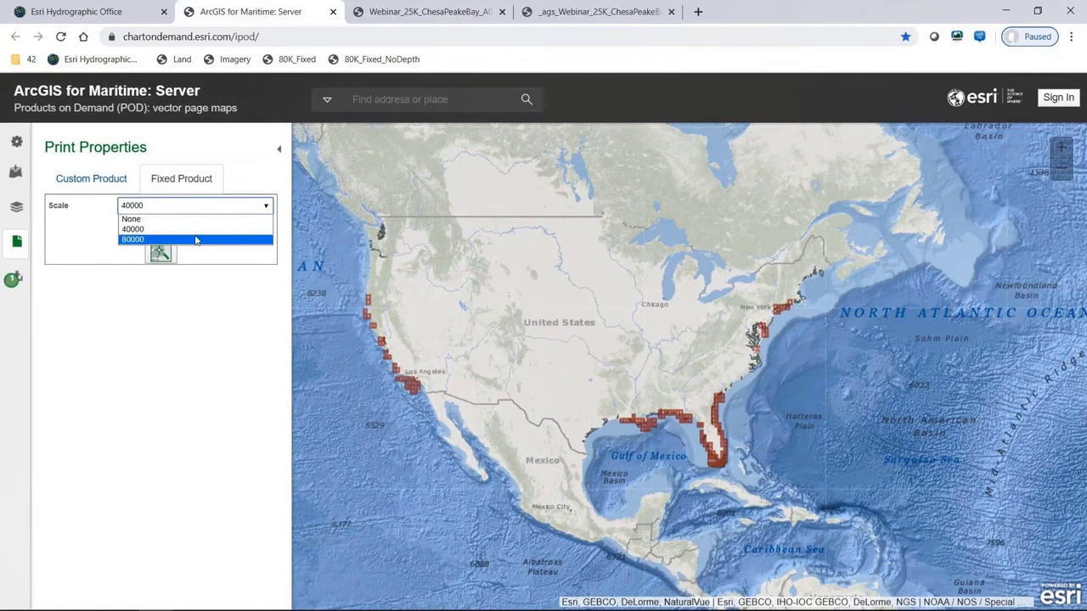
pyautogui.click(195, 240)
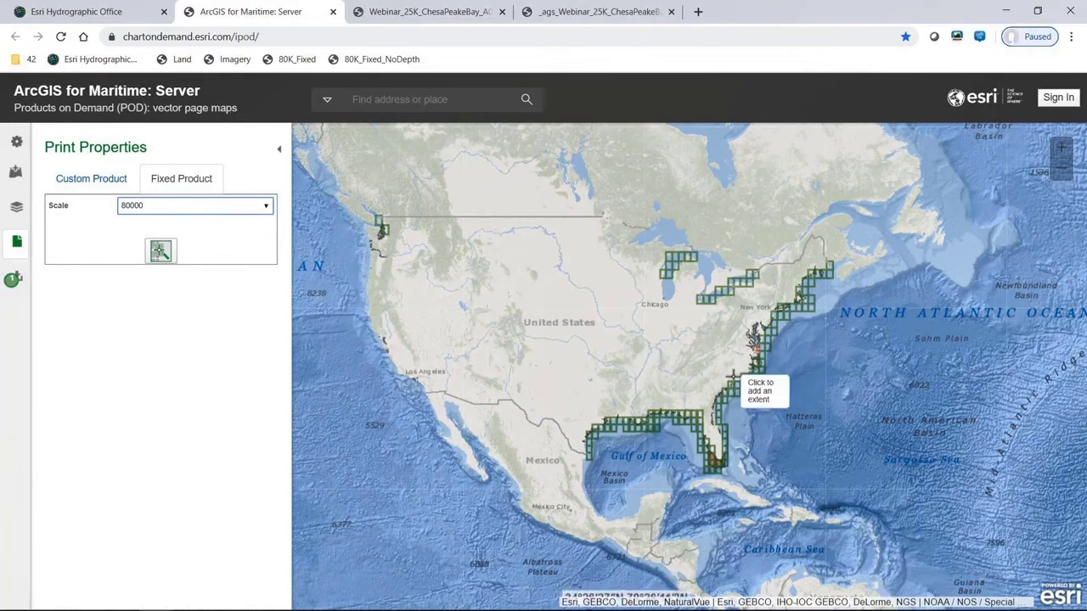
pyautogui.scroll(1, 766, 376)
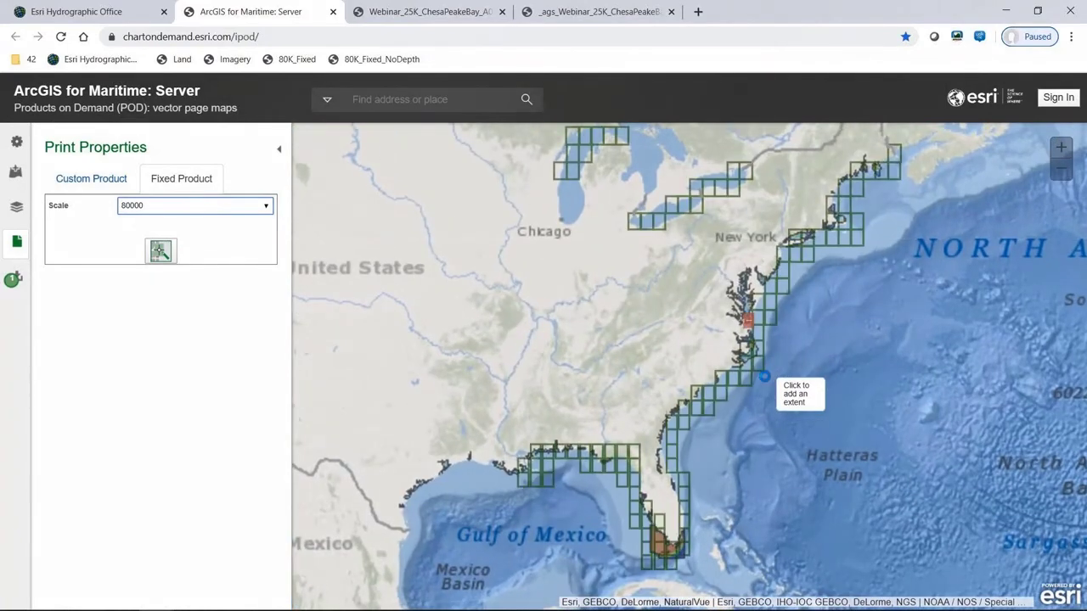
pyautogui.scroll(3, 764, 333)
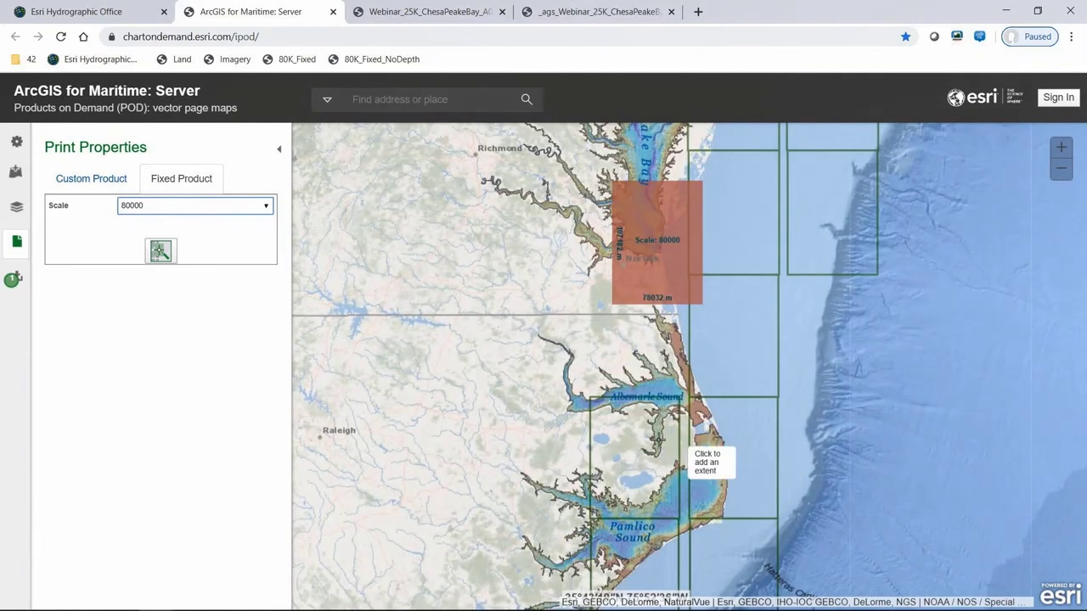
pyautogui.click(158, 251)
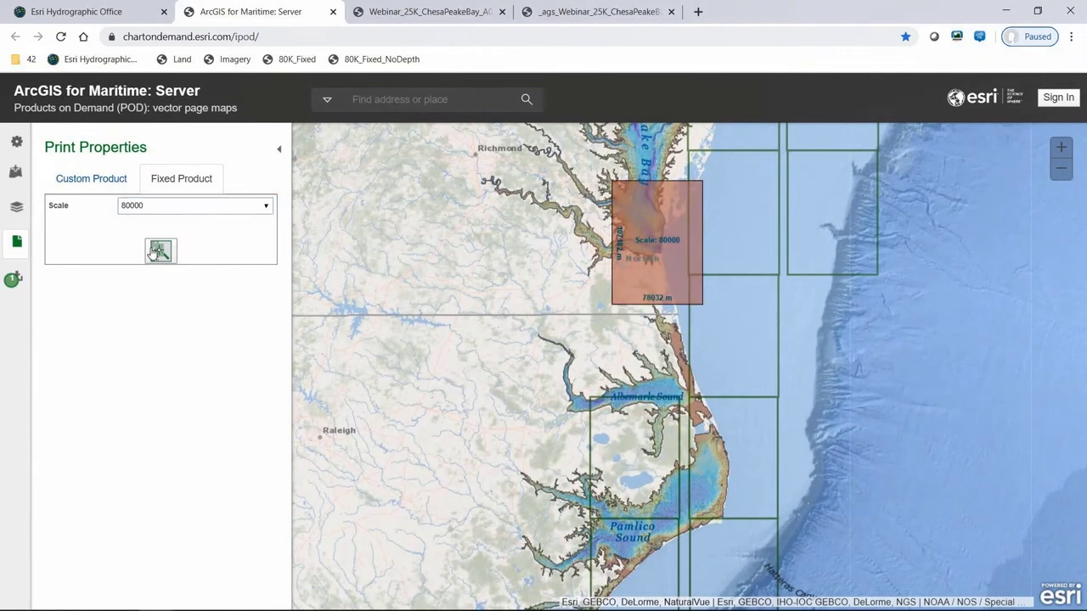
pyautogui.click(720, 438)
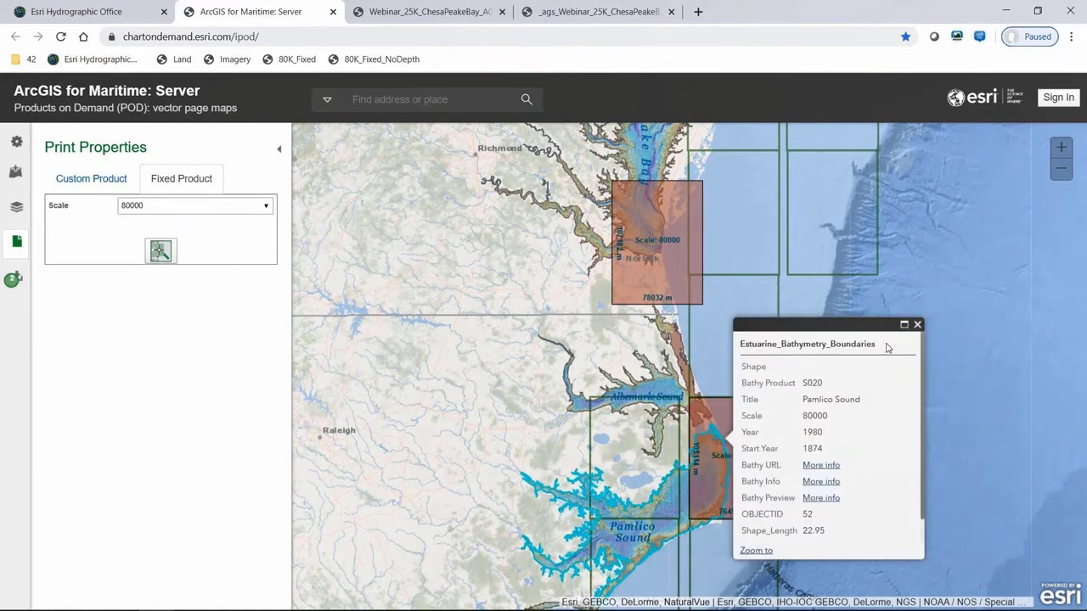
pyautogui.click(917, 326)
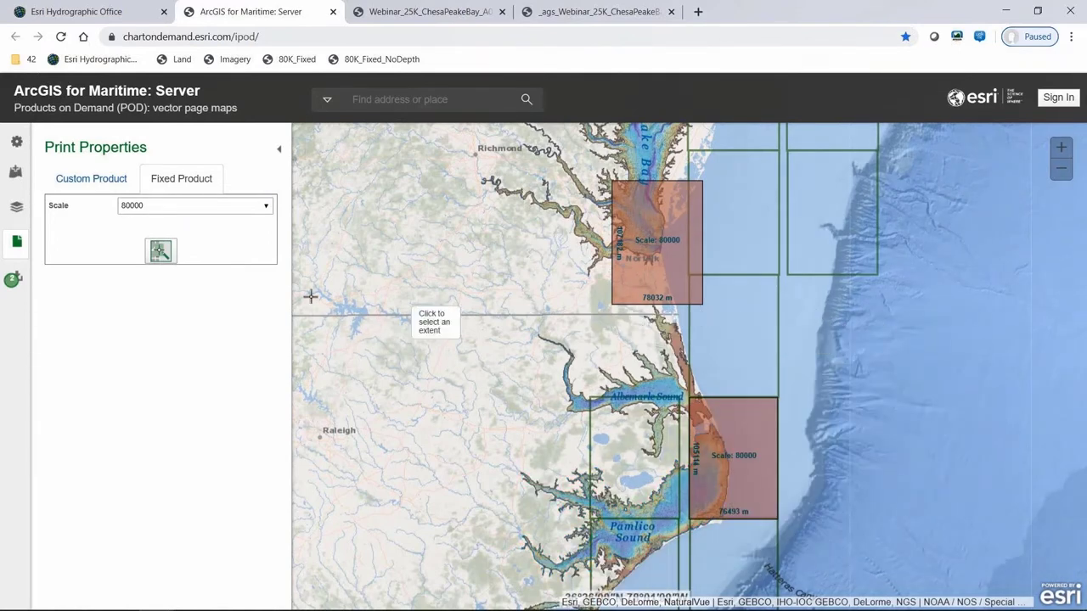
# Rename the GriddedAOI_Chart_1017 queue entry to TuesdayCustom and export it.
pyautogui.click(12, 278)
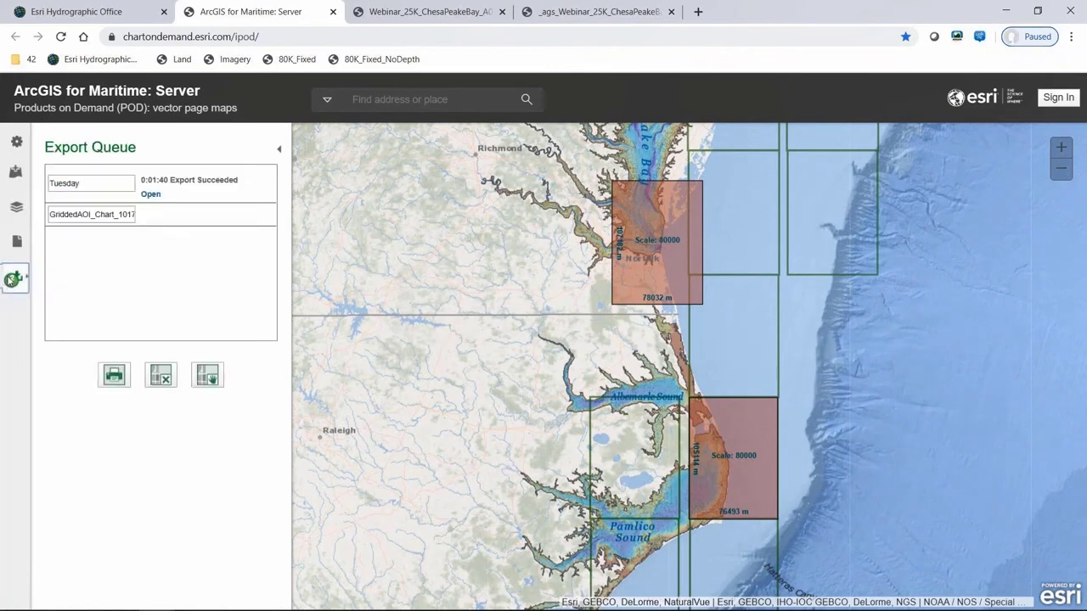
pyautogui.click(79, 213)
pyautogui.click(78, 214)
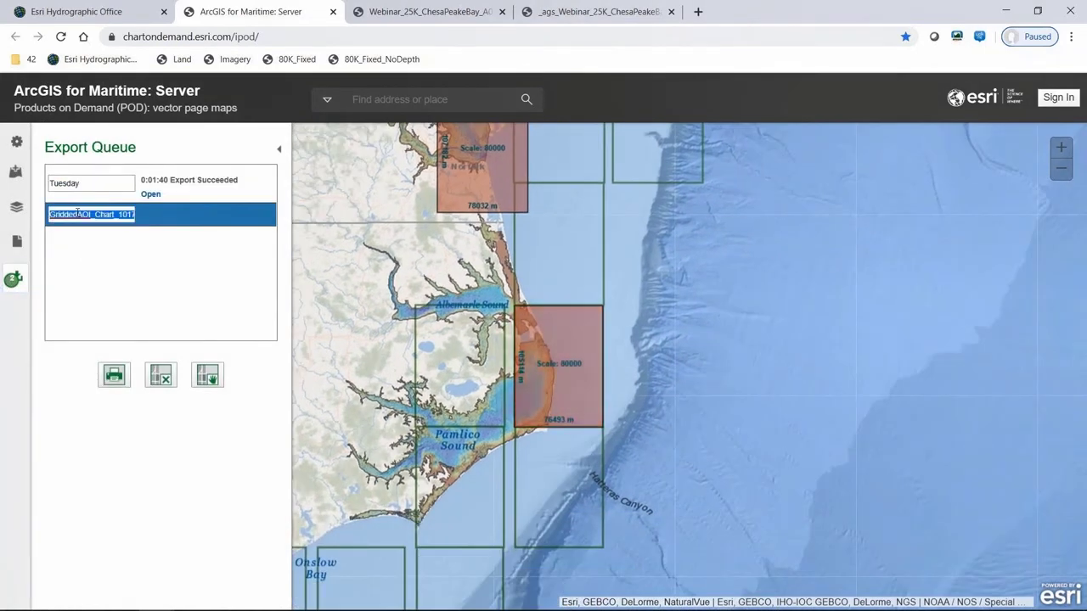
pyautogui.write('Tue')
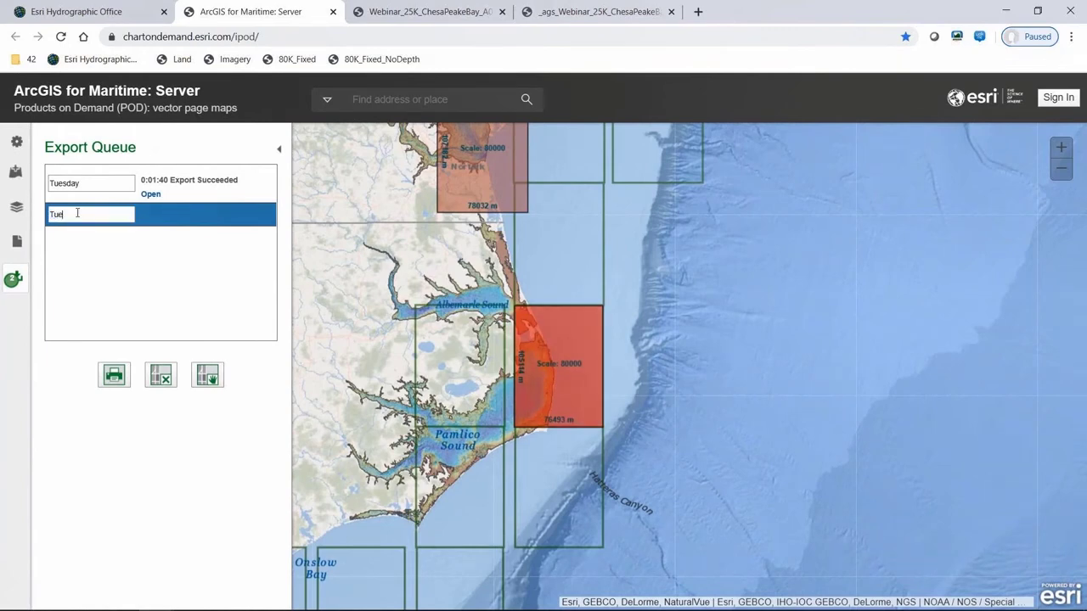
pyautogui.write('sdayCustom')
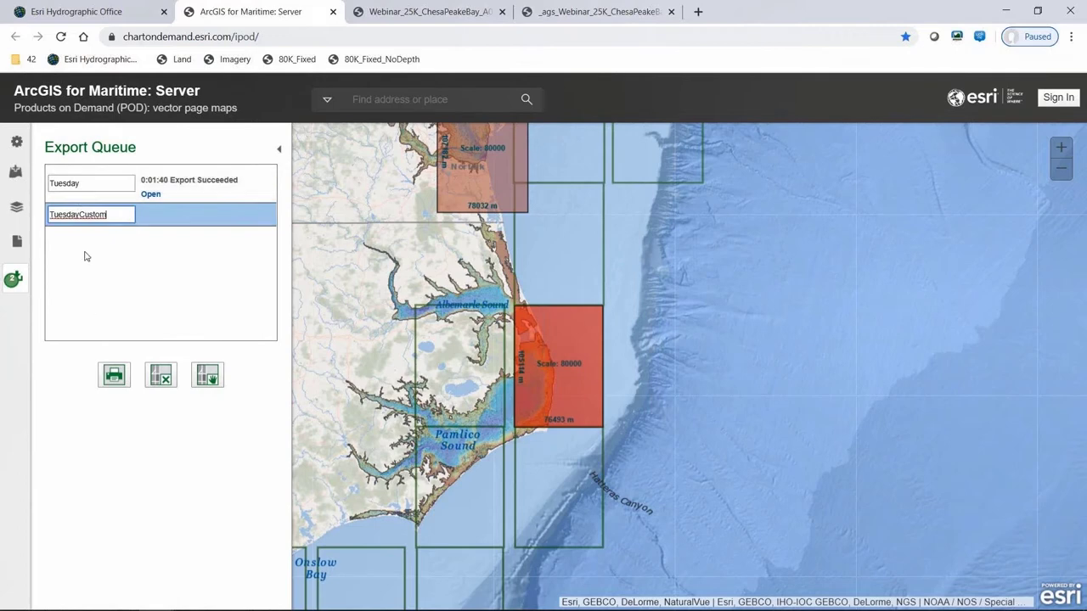
pyautogui.click(111, 378)
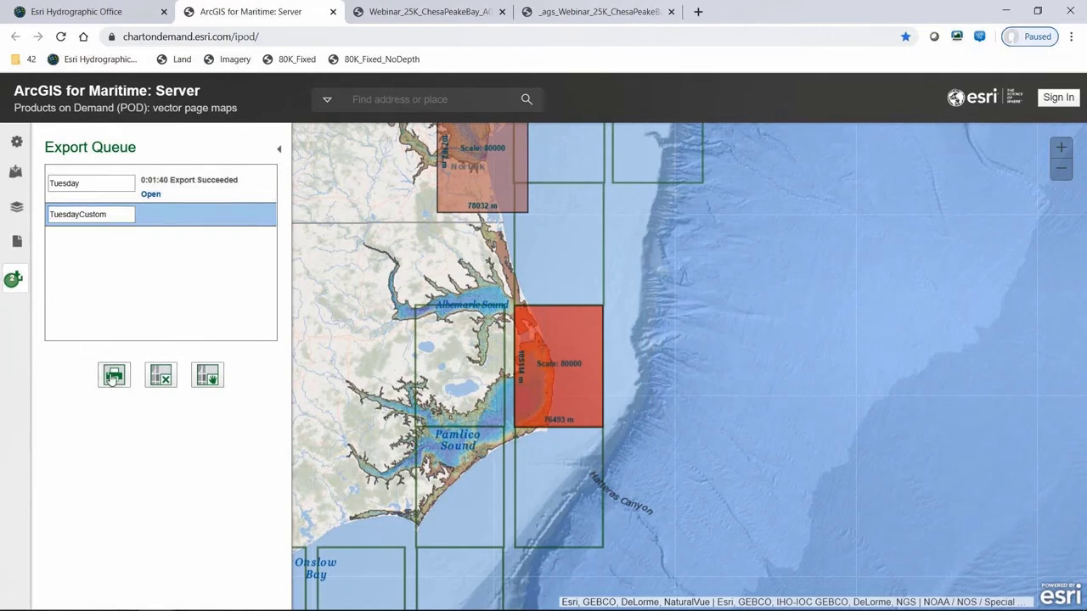
# Open the 80K_Fixed bookmark's Webinar_80K_Fixed_EastCoast chart PDF in a new tab.
pyautogui.rightClick(293, 62)
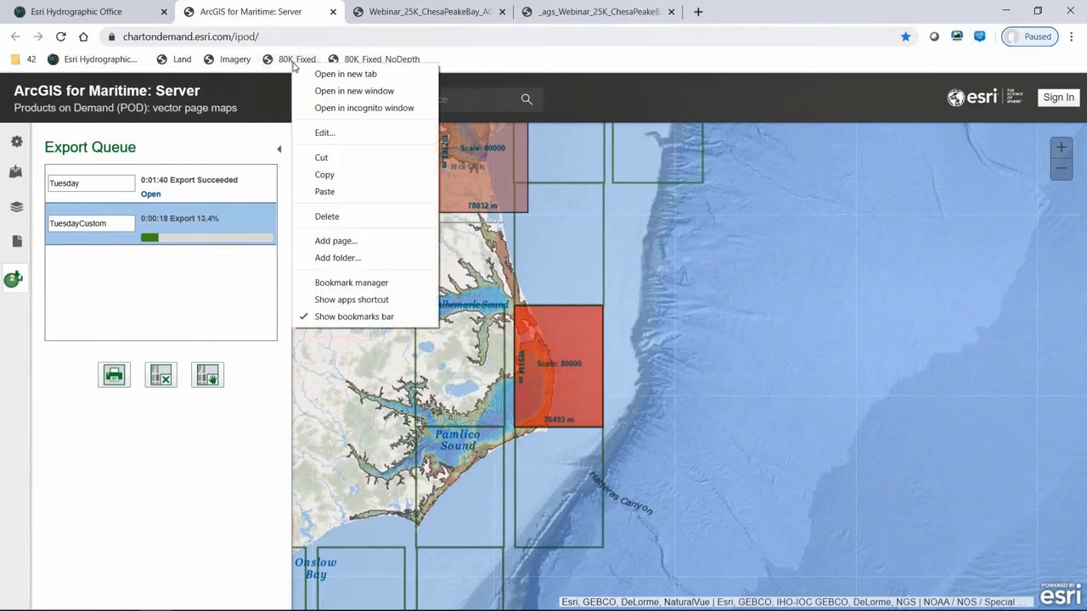
pyautogui.click(338, 74)
pyautogui.click(748, 12)
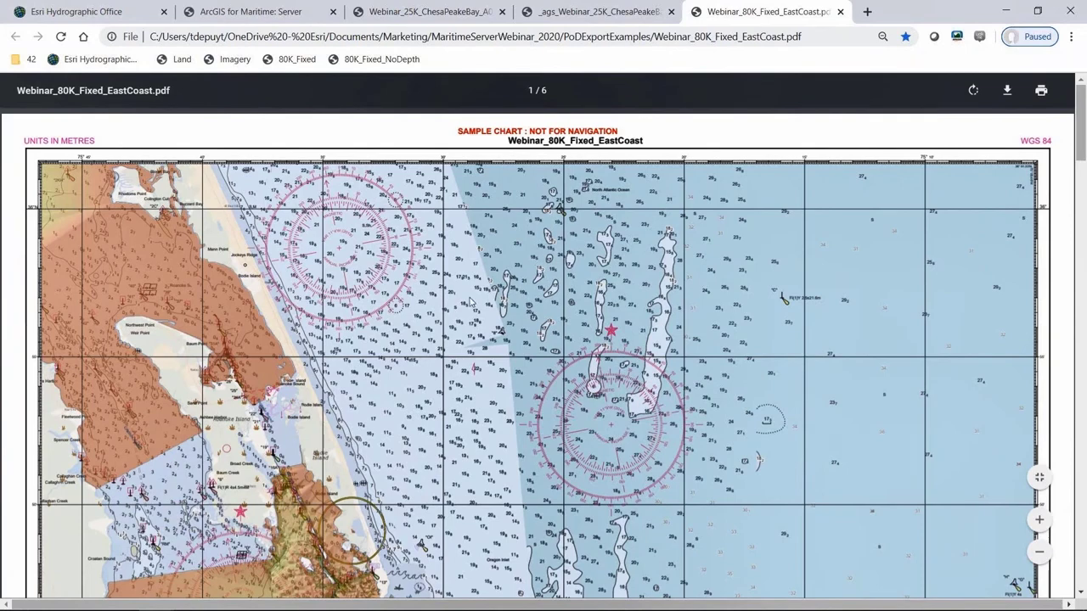
# Scroll through the 80K chart PDF, then return to the ArcGIS for Maritime: Server page.
pyautogui.scroll(-3, 441, 314)
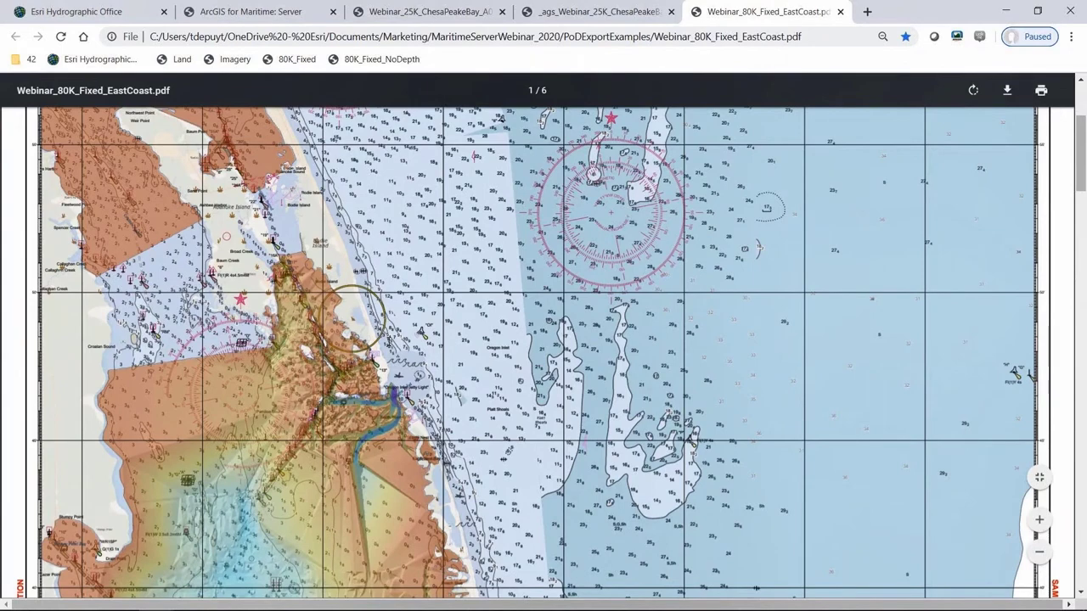
pyautogui.scroll(-2, 388, 341)
pyautogui.scroll(-3, 388, 341)
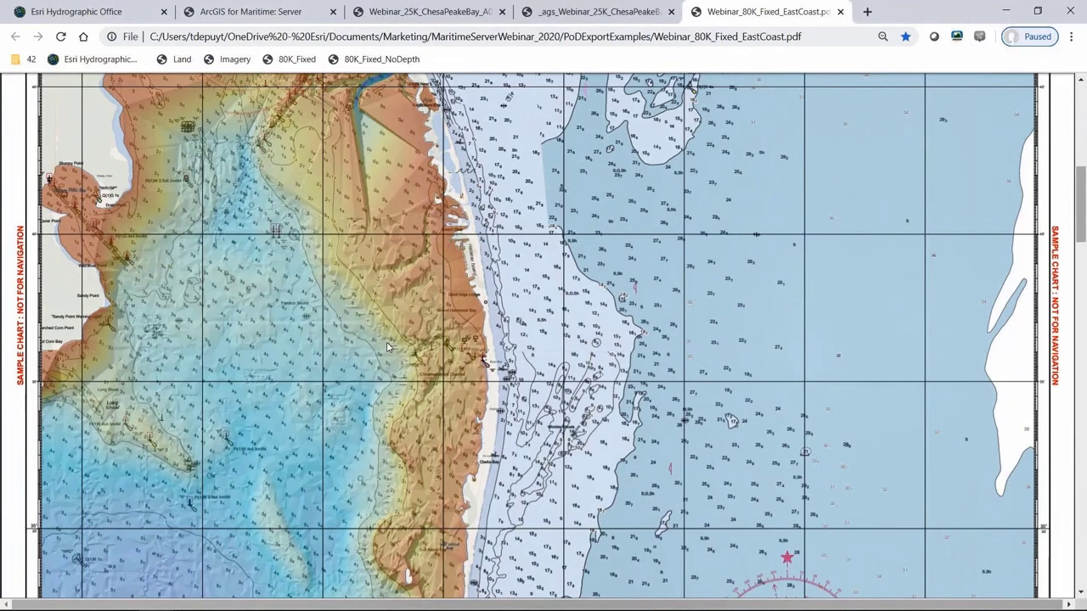
pyautogui.scroll(-1, 386, 341)
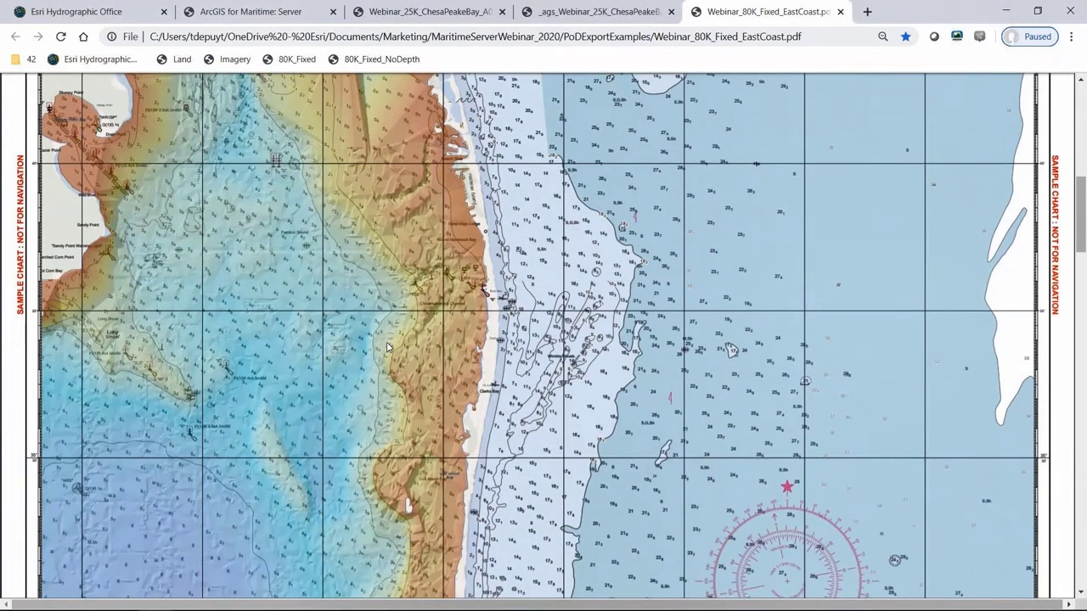
pyautogui.scroll(-1, 387, 343)
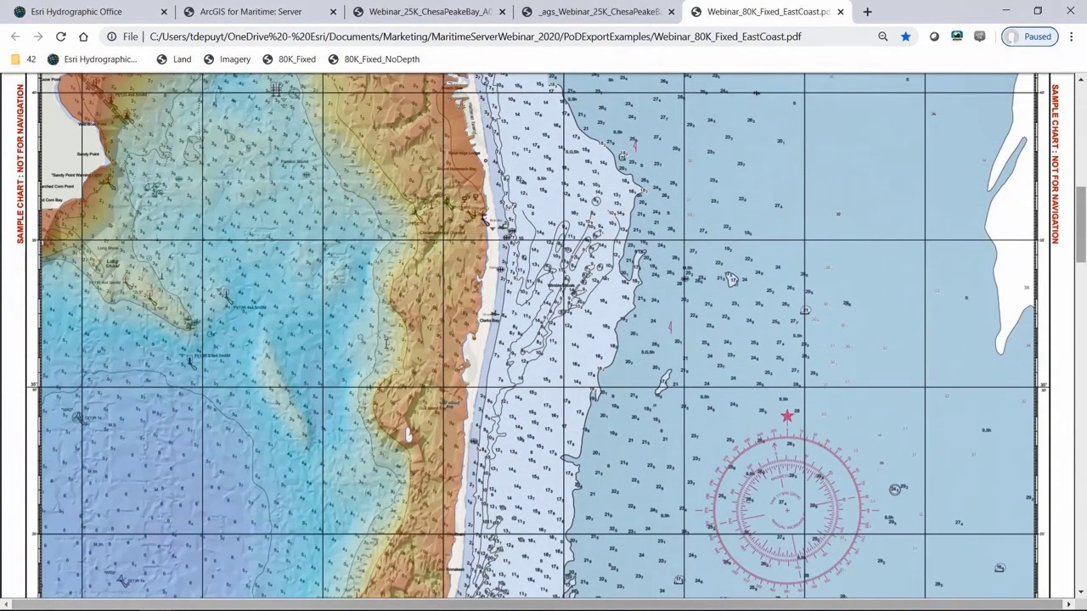
pyautogui.scroll(-3, 387, 342)
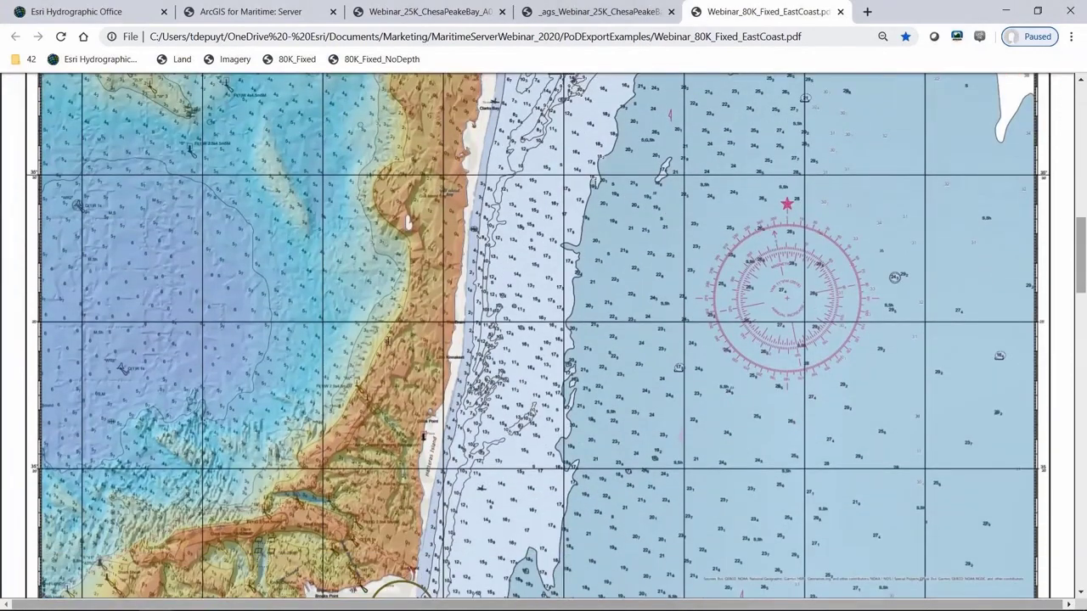
pyautogui.scroll(-3, 386, 342)
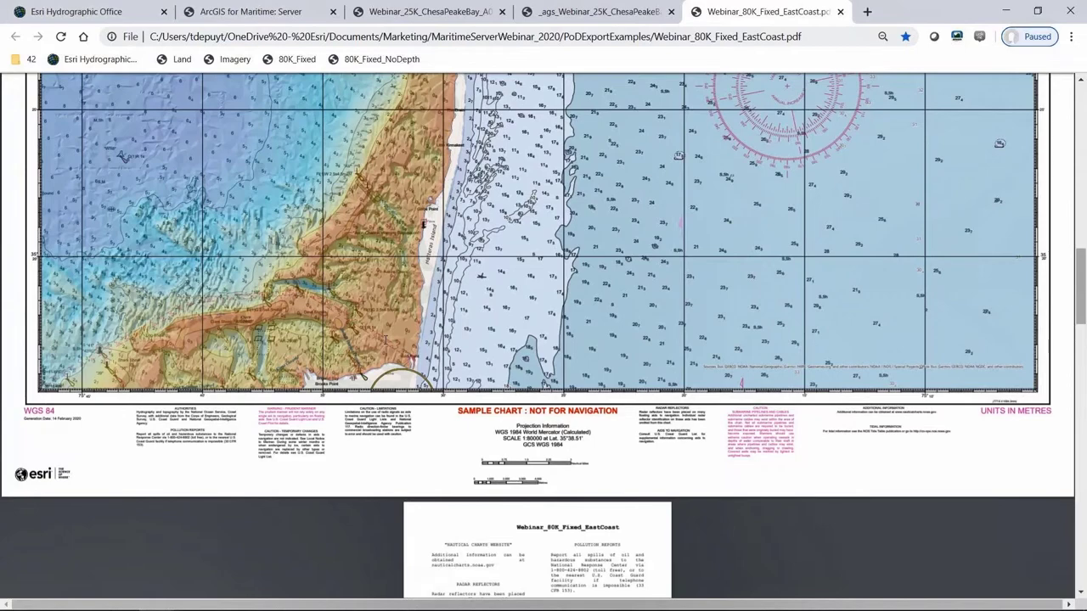
pyautogui.scroll(3, 385, 340)
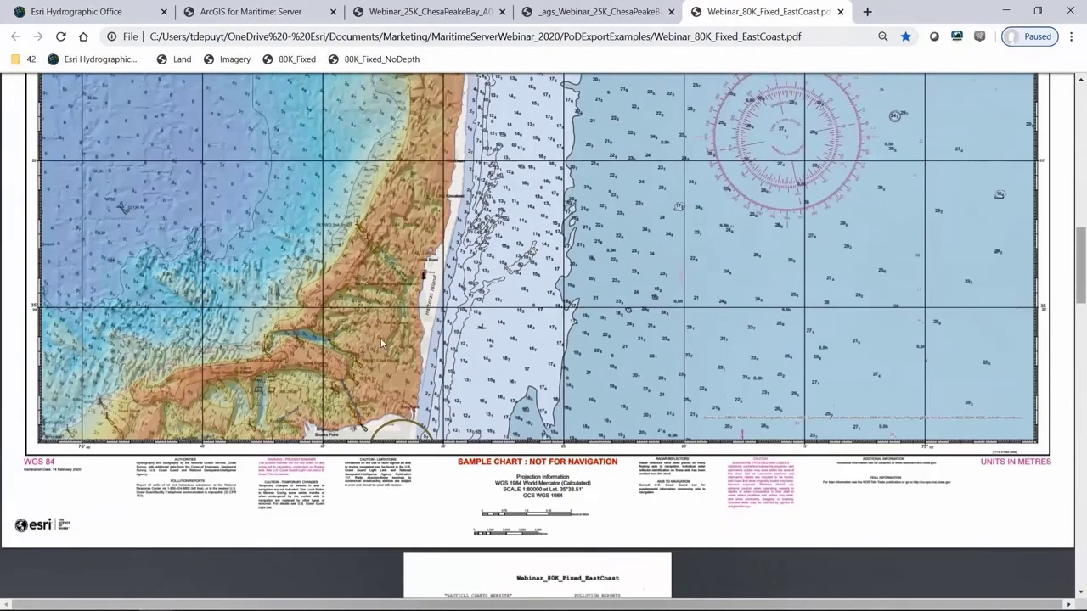
pyautogui.scroll(2, 380, 339)
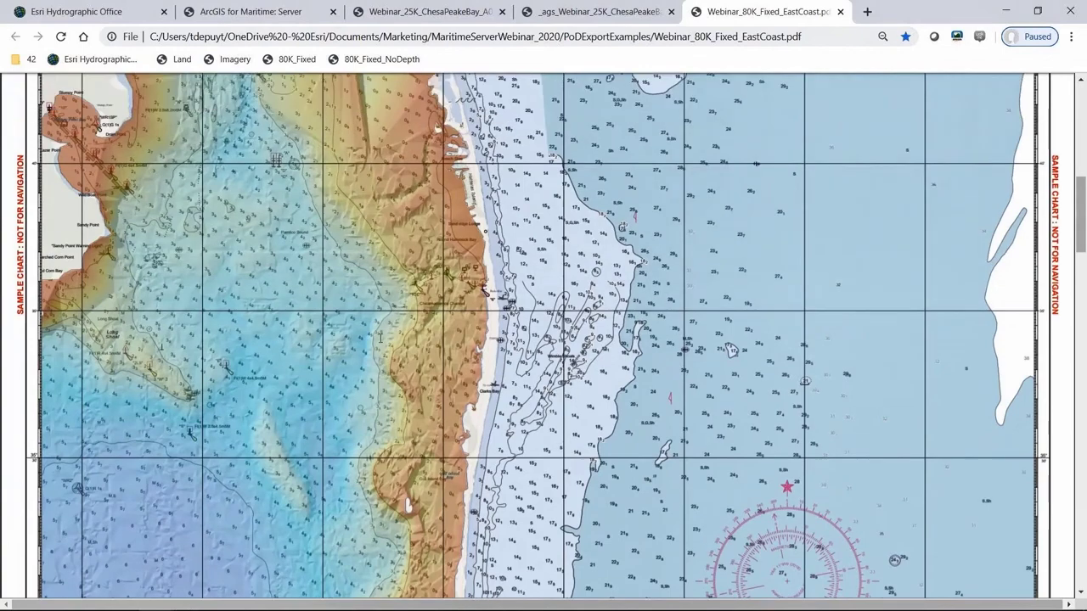
pyautogui.scroll(3, 381, 338)
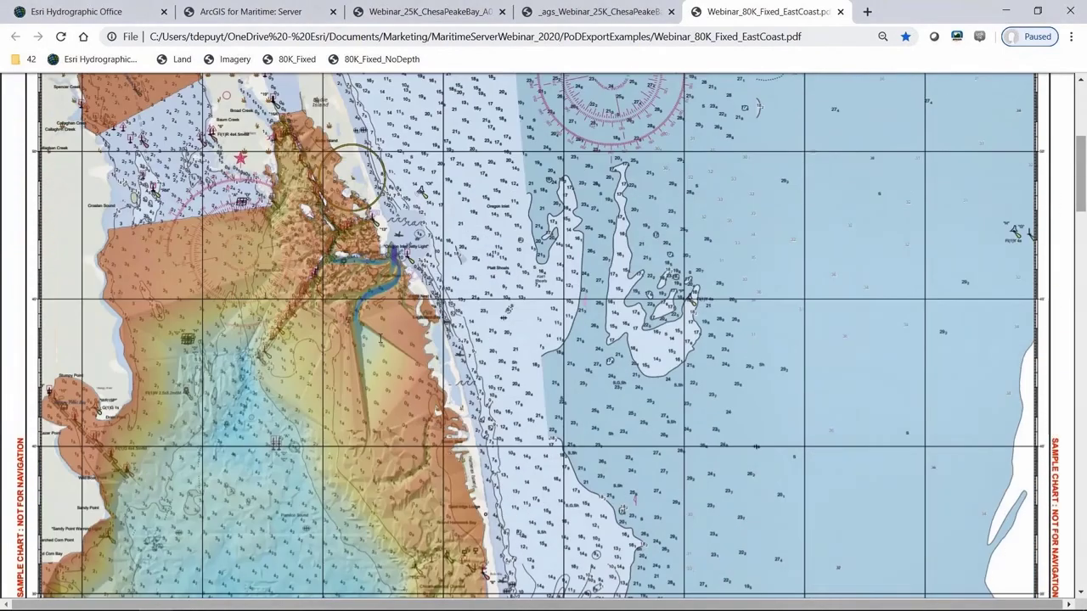
pyautogui.scroll(2, 380, 338)
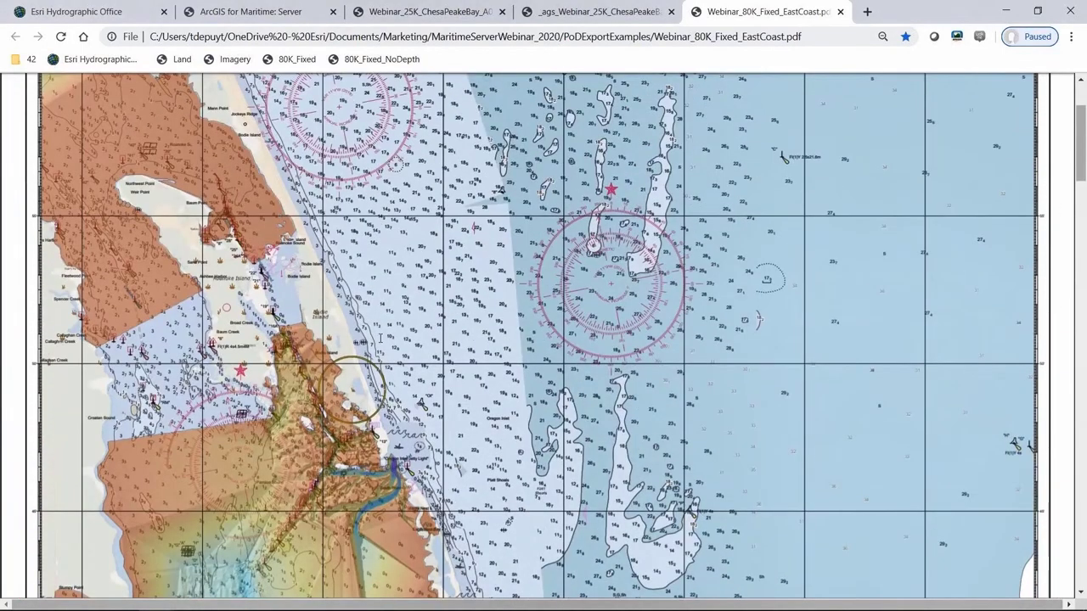
pyautogui.scroll(2, 380, 338)
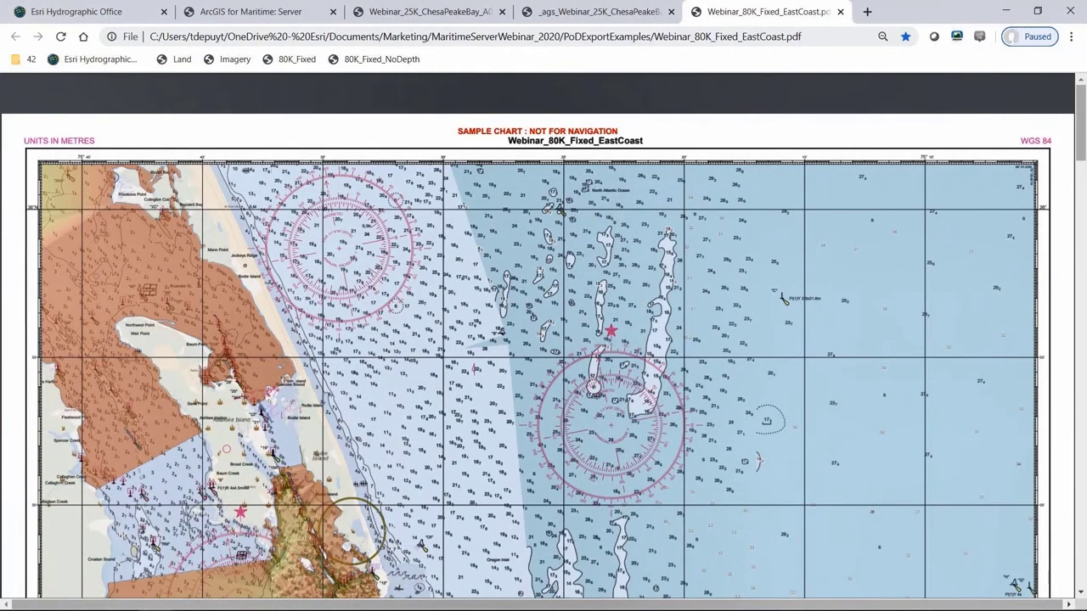
pyautogui.click(204, 12)
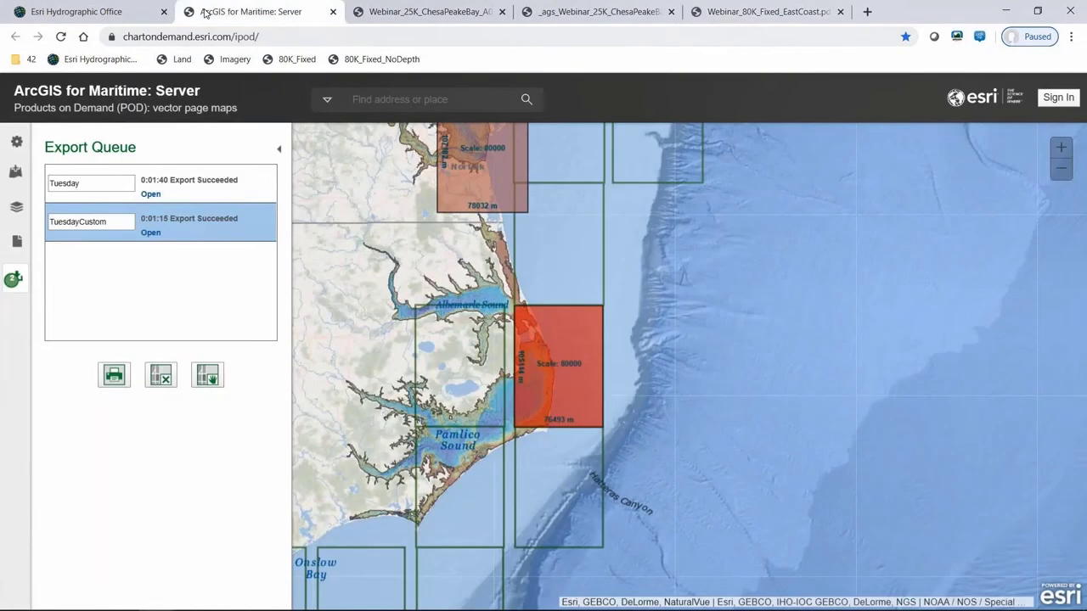